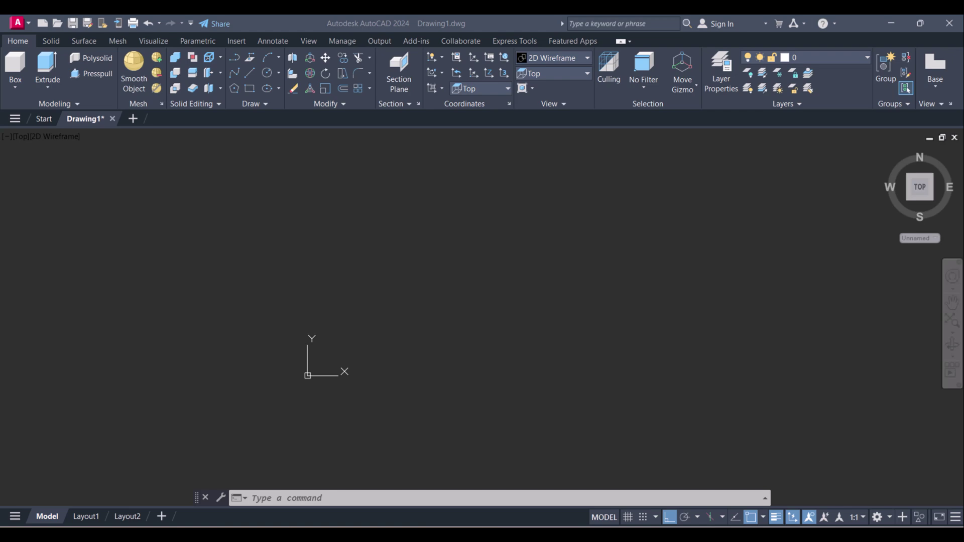
- Check the reference drawing and keep the 3D Modeling workspace active
key("alt+Tab")
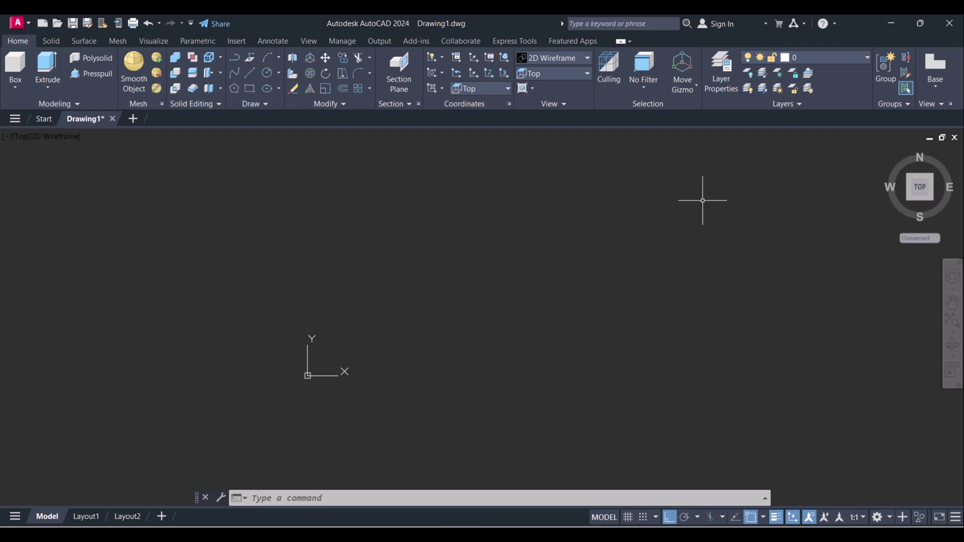
left_click(887, 521)
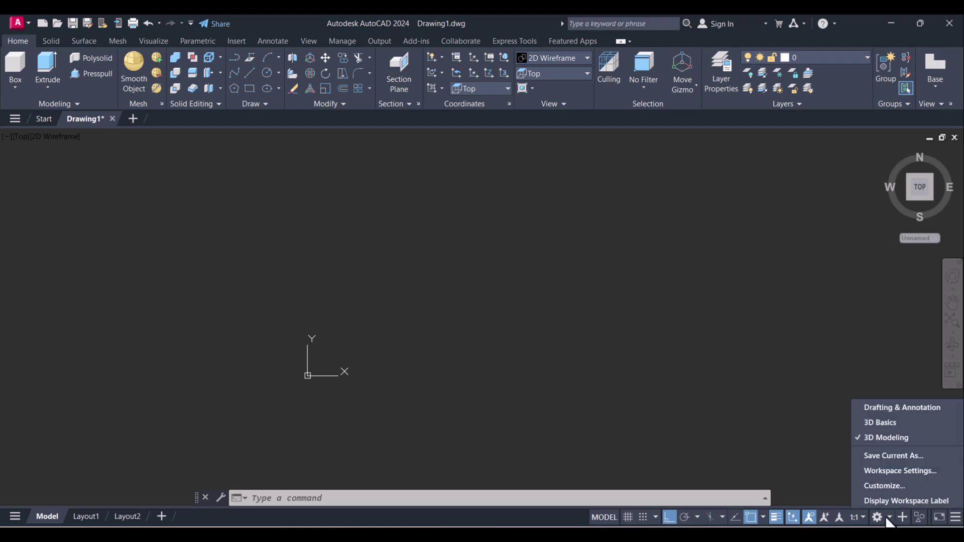
left_click(882, 439)
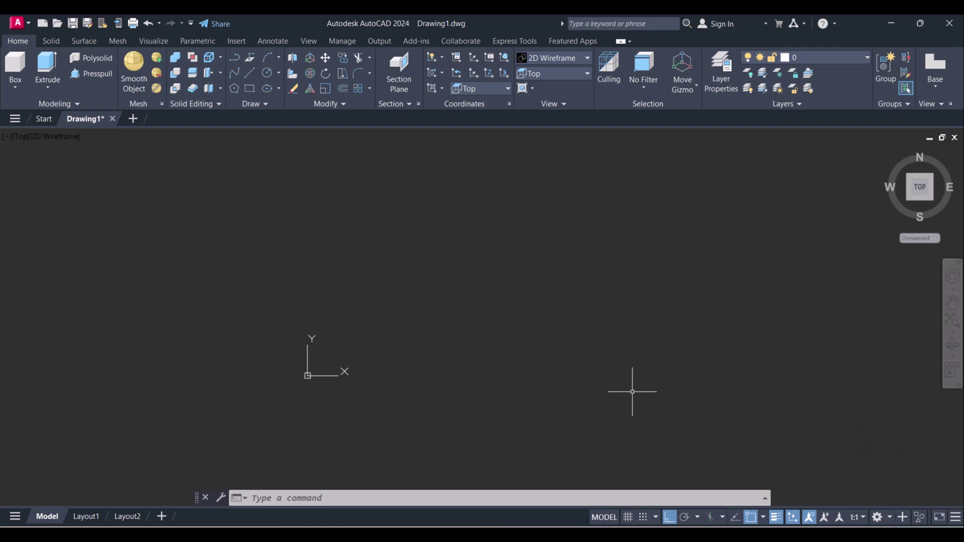
key("Escape")
- Draw a 60 by 40 rectangle from a picked corner and turn on Ortho
type("rec")
key("Return")
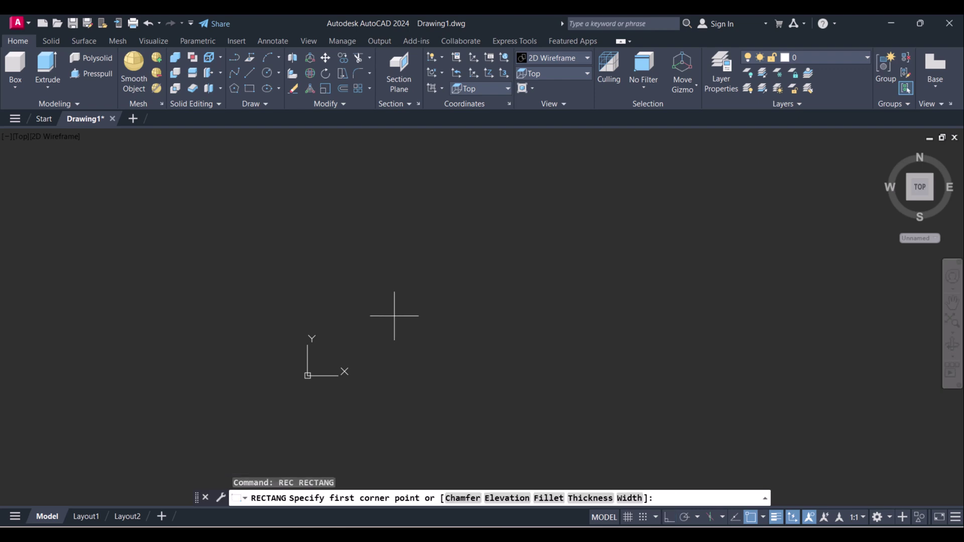
left_click(394, 313)
type("@60")
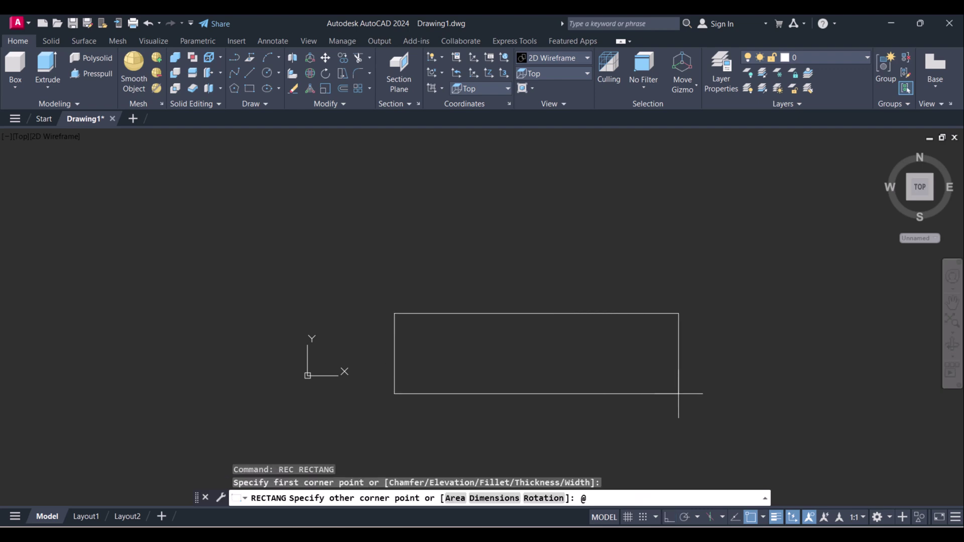
type(",40")
key("Return")
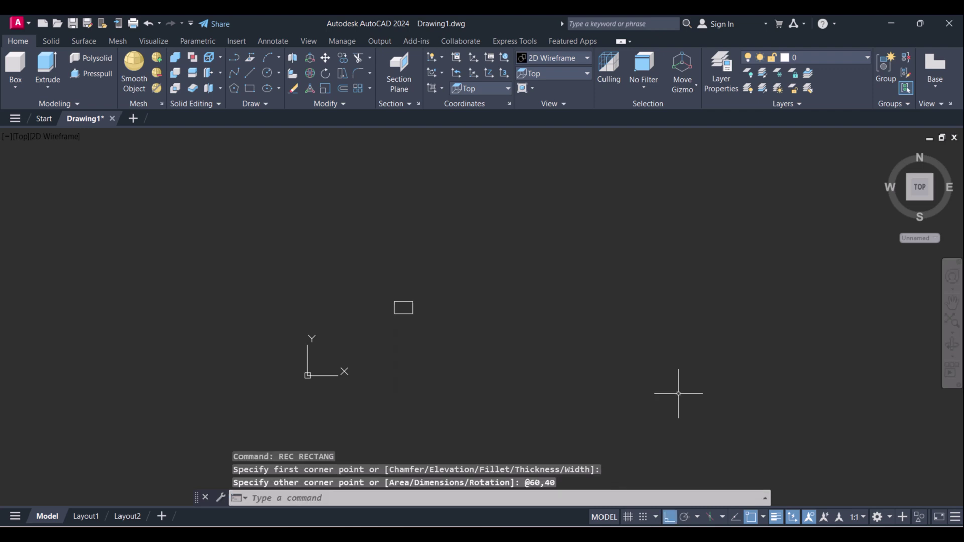
key("F8")
- Zoom to extents so the rectangle fills the view, then view the isometric reference
key("Escape")
key("Escape")
type("z")
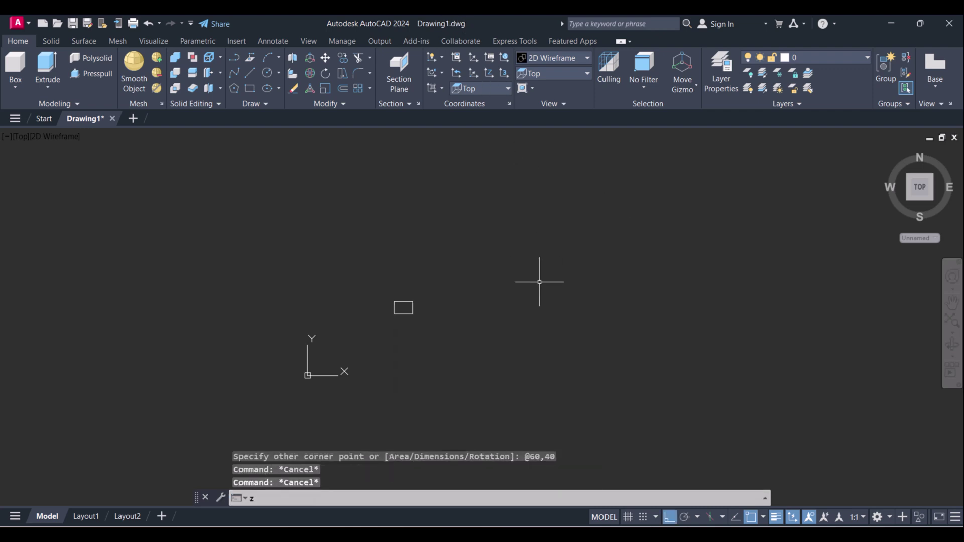
key("Return")
type("e")
key("Return")
key("Return")
key("Escape")
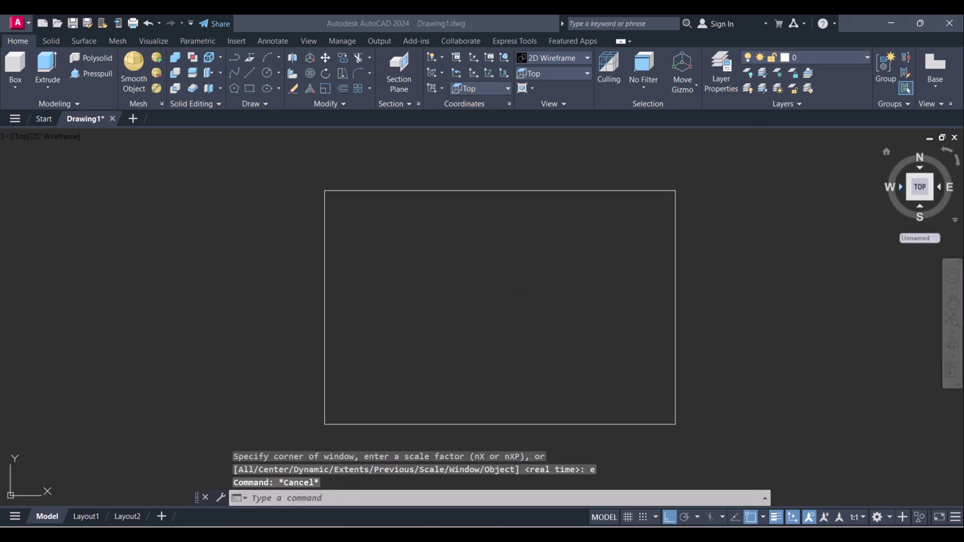
key("alt+Tab")
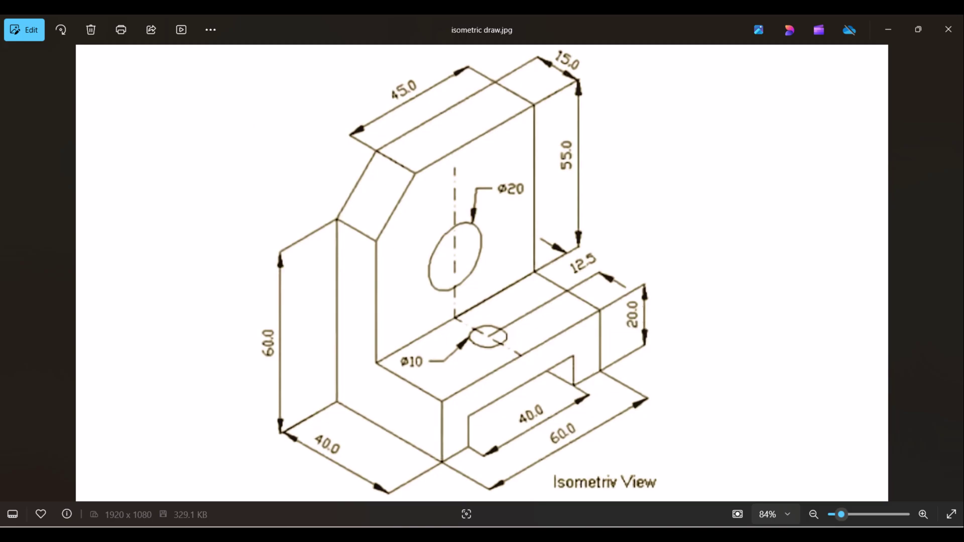
- Return from isometric draw.jpg to the AutoCAD drawing with the rectangle
key("alt+Tab")
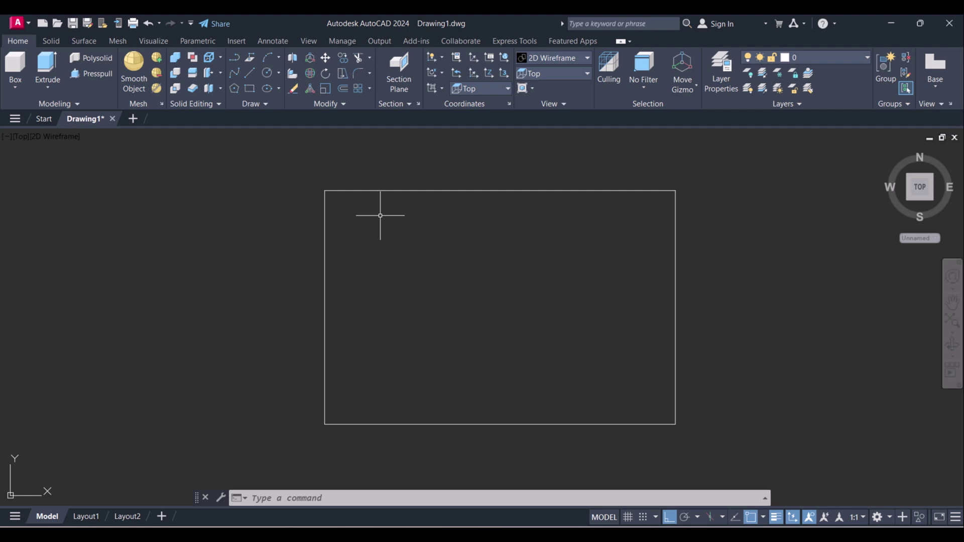
- Switch the view to SW Isometric
key("Escape")
key("Escape")
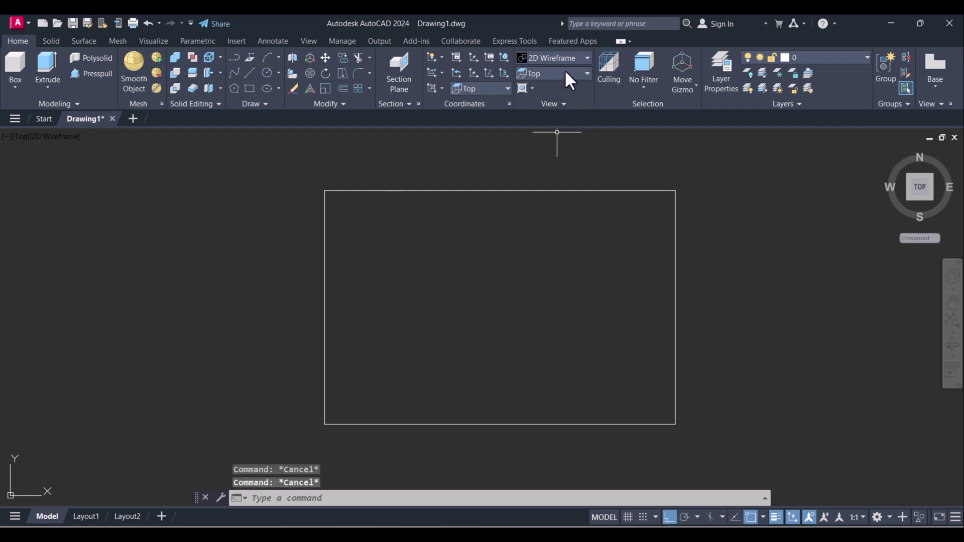
left_click(565, 73)
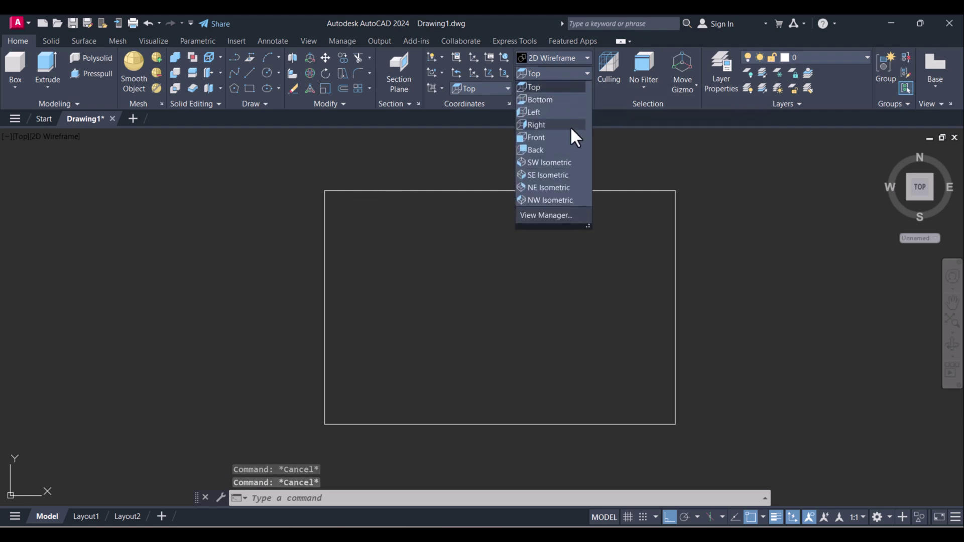
left_click(553, 162)
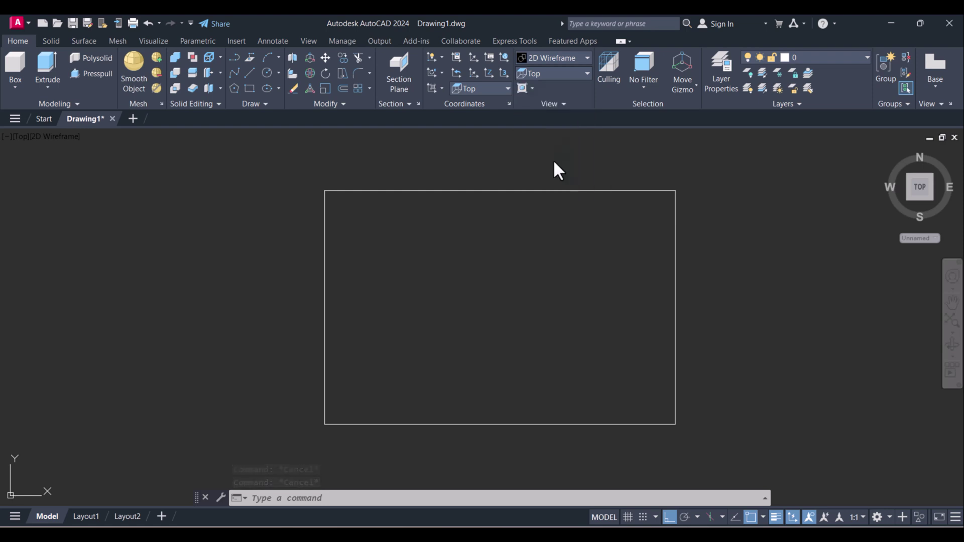
key("Escape")
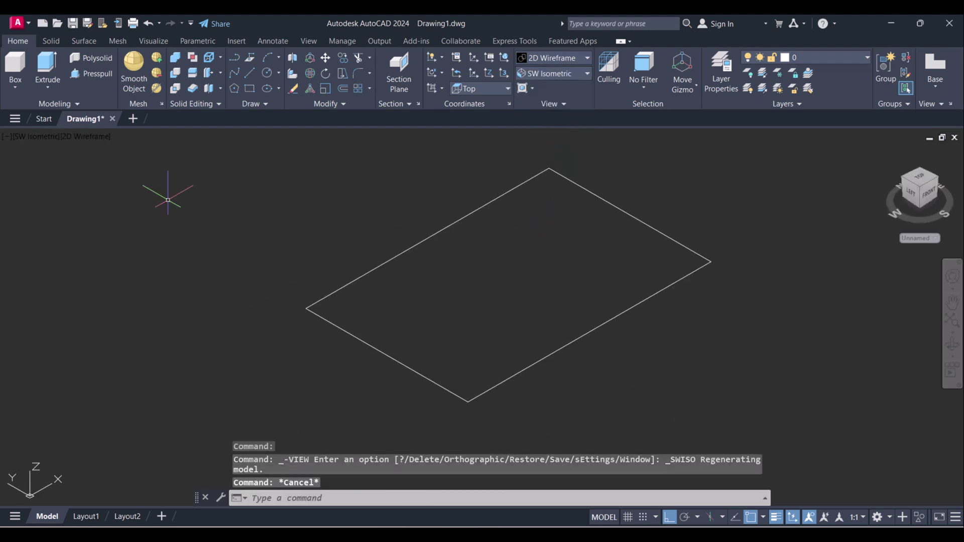
- Extrude the 60 by 40 rectangle 20 units high into a box
left_click(45, 64)
left_click(407, 367)
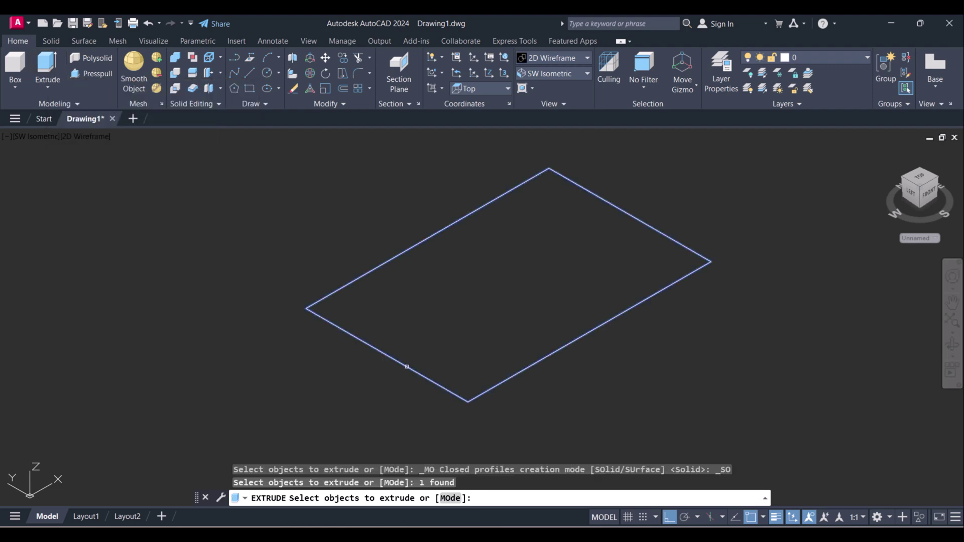
right_click(408, 367)
left_click(418, 374)
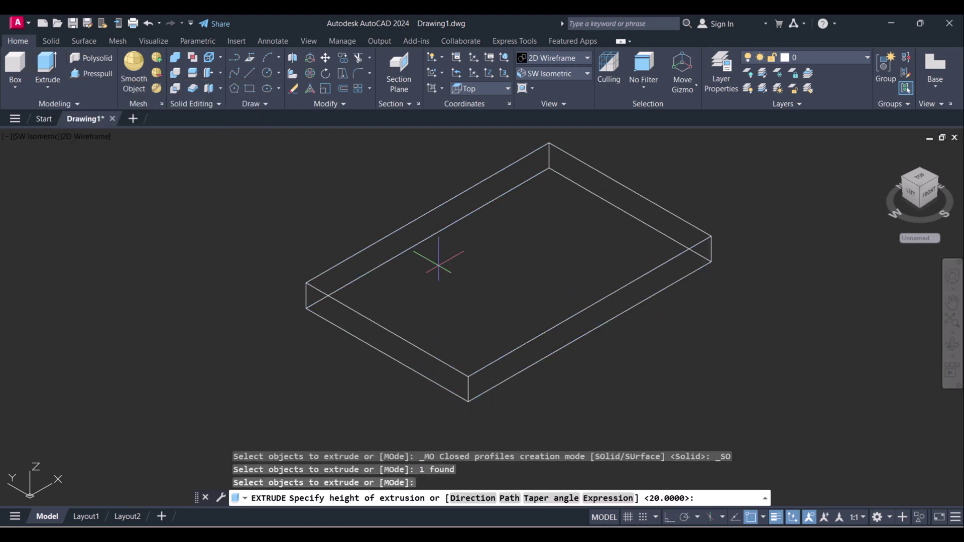
type("20")
key("Return")
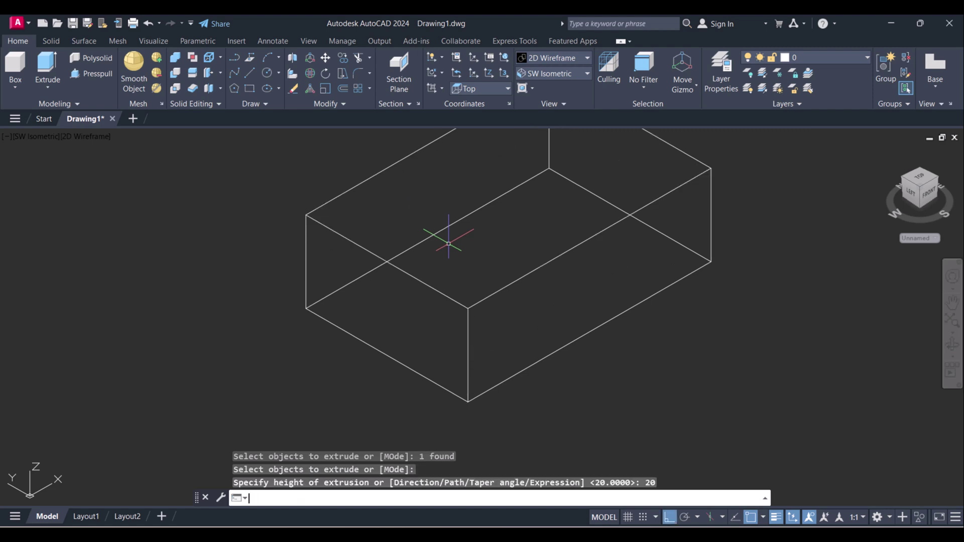
scroll(454, 286, "down", 3)
scroll(455, 286, "up", 2)
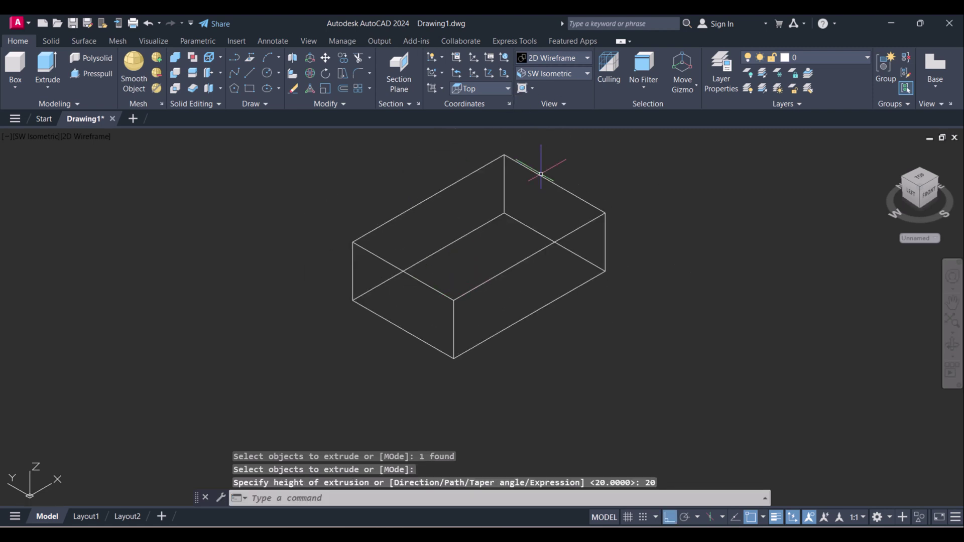
middle_click_drag(514, 226, 501, 250)
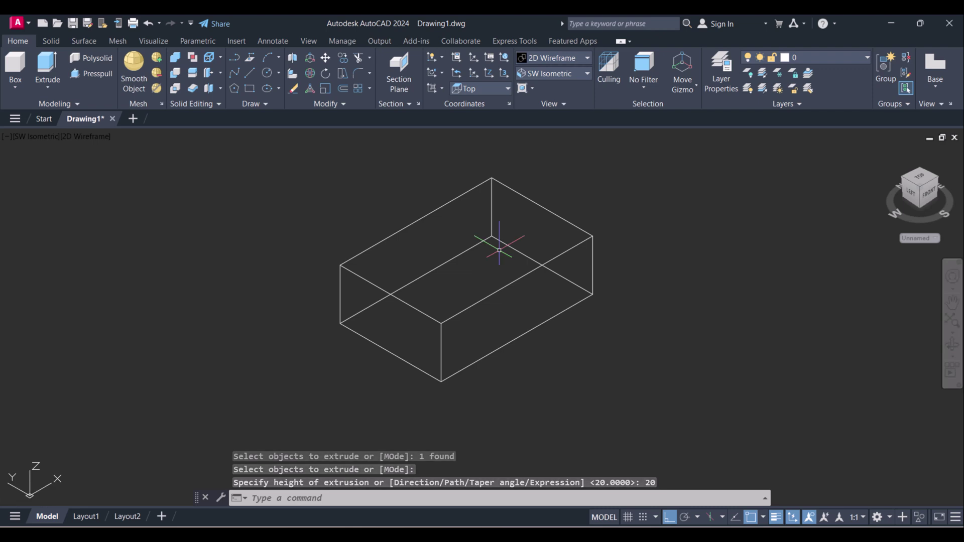
- Preview the box in Conceptual style, then set it back to 2D Wireframe
left_click(557, 55)
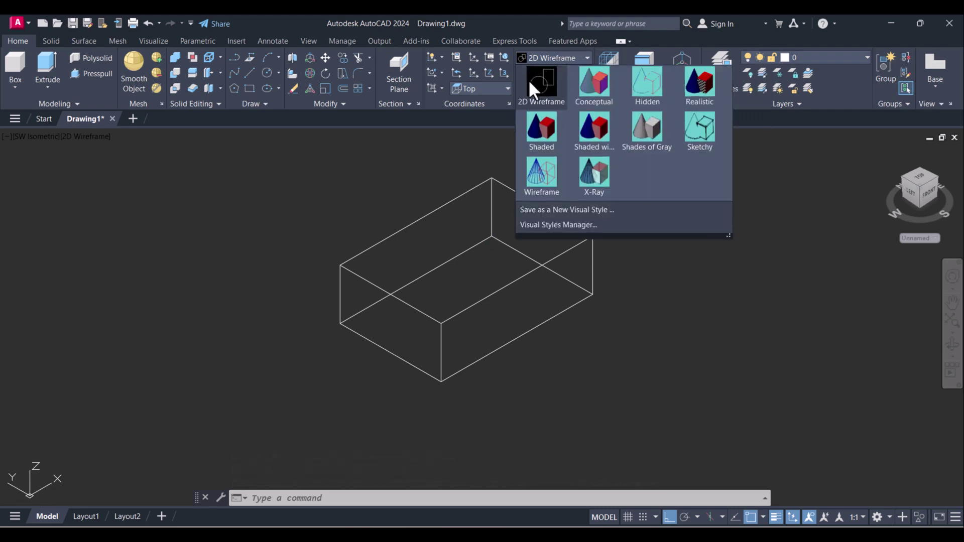
left_click(598, 76)
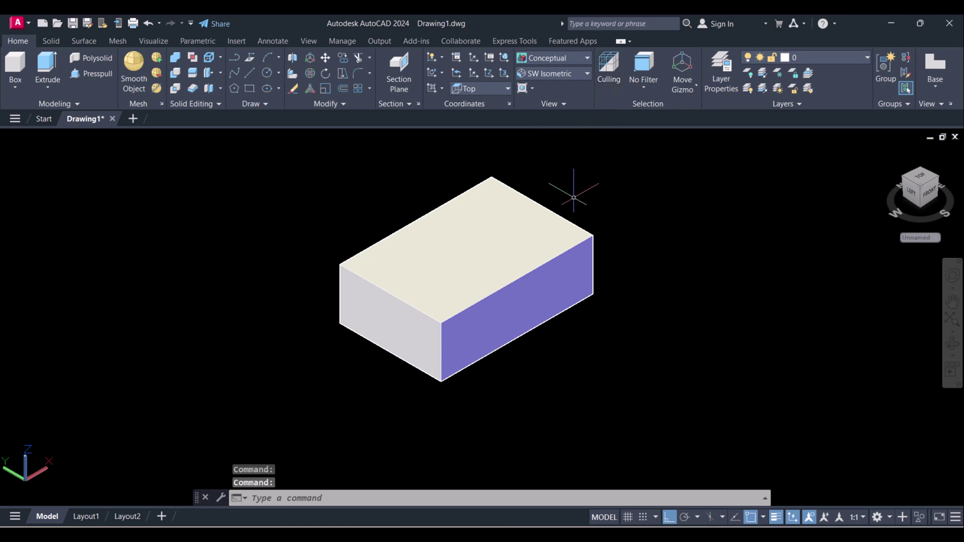
left_click(555, 56)
left_click(540, 92)
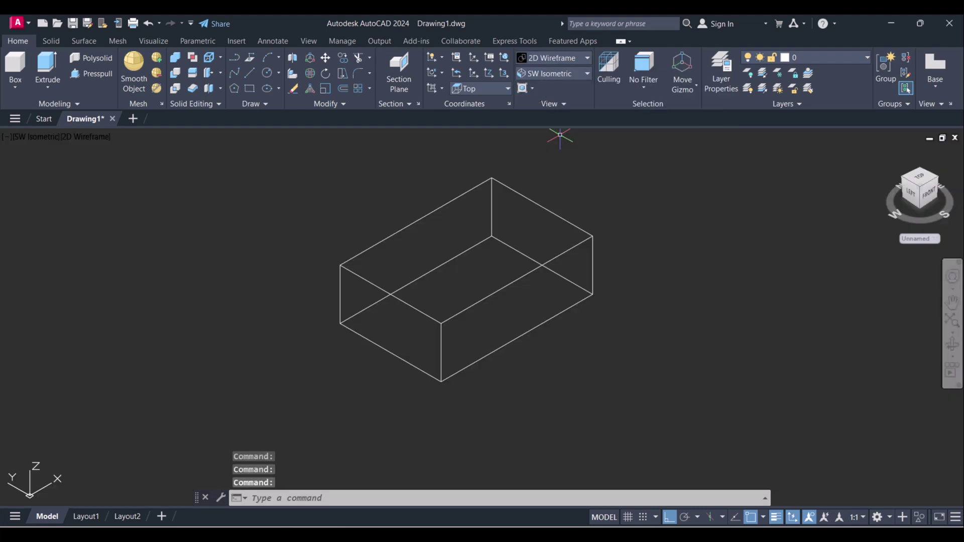
key("alt+Tab")
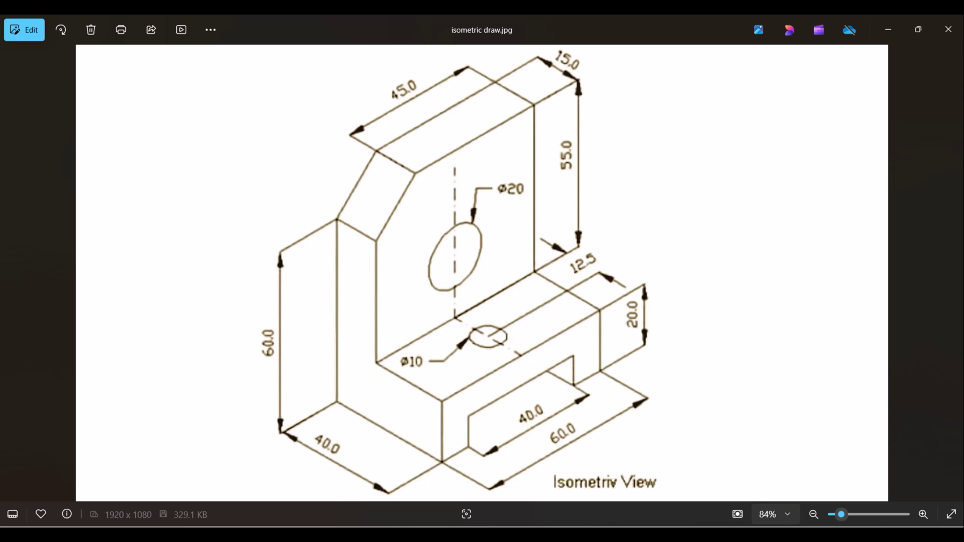
- Return from the reference image to the 20-high wireframe box in AutoCAD
key("alt+Tab")
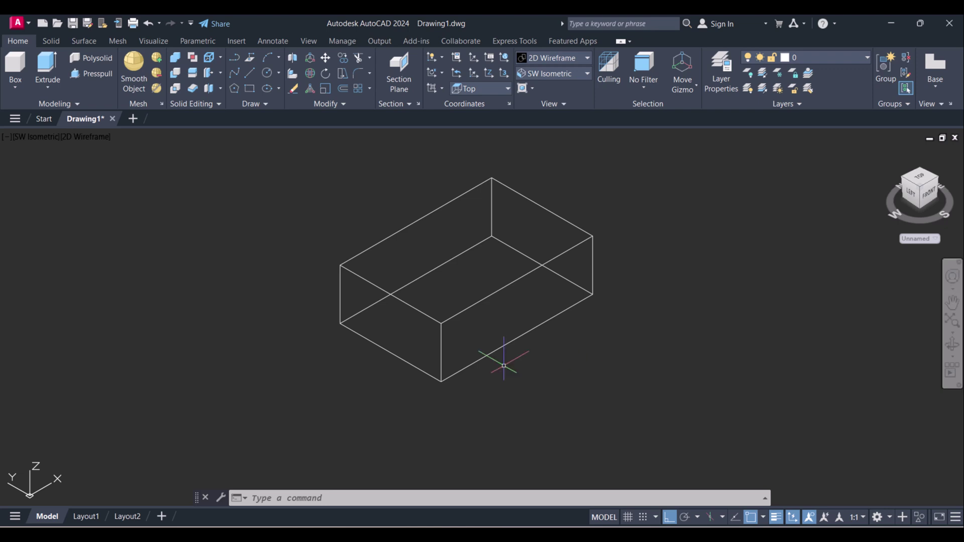
- Draw a 60 by 15 rectangle on the top face from the box's left top corner
type("rec")
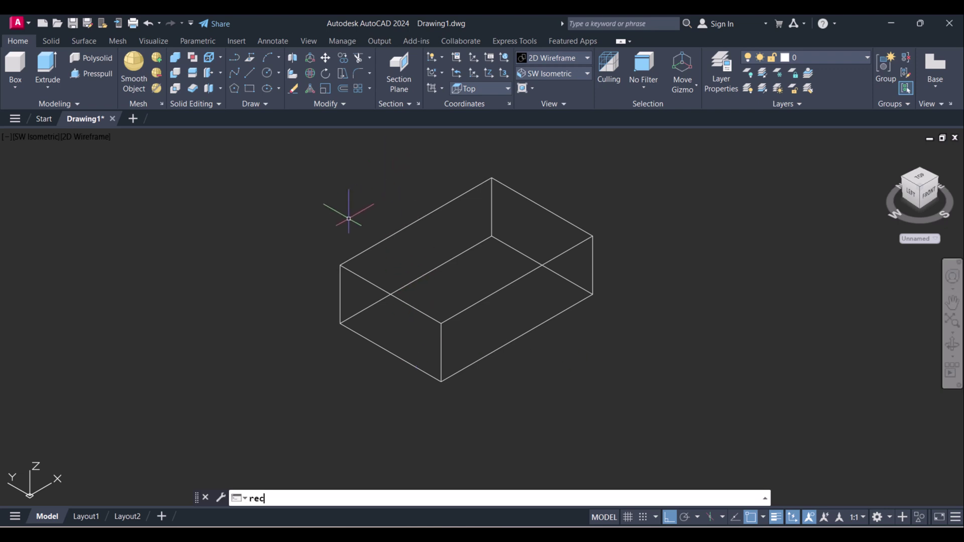
key("Return")
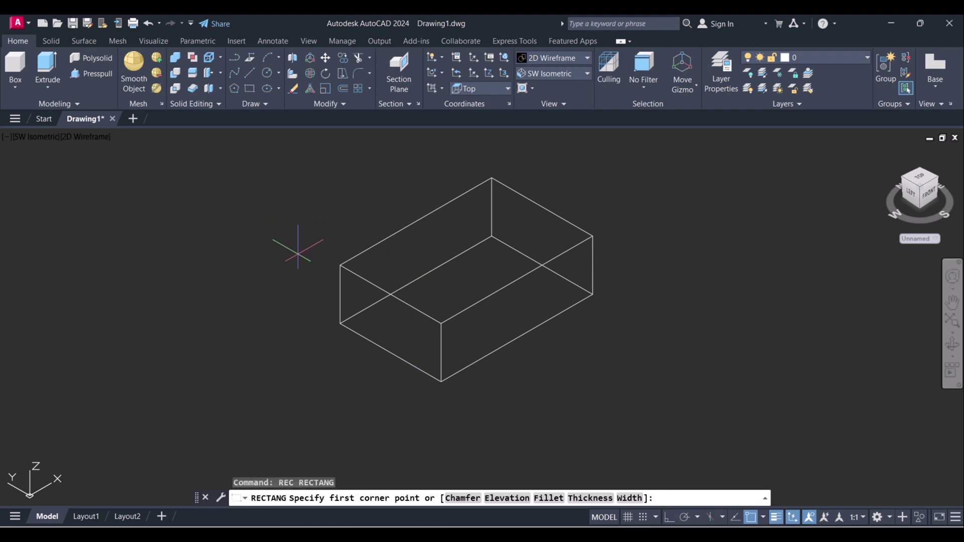
left_click(340, 265)
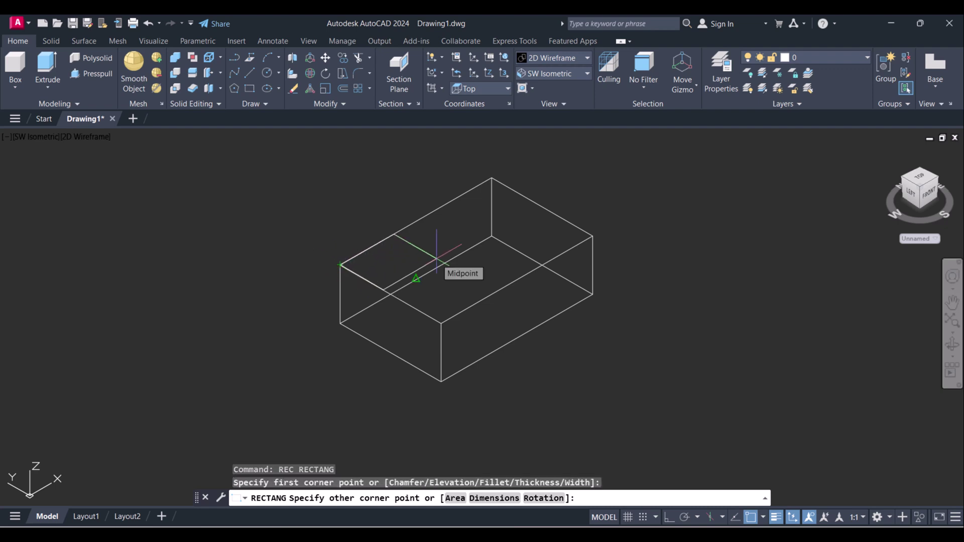
key("F8")
type("@")
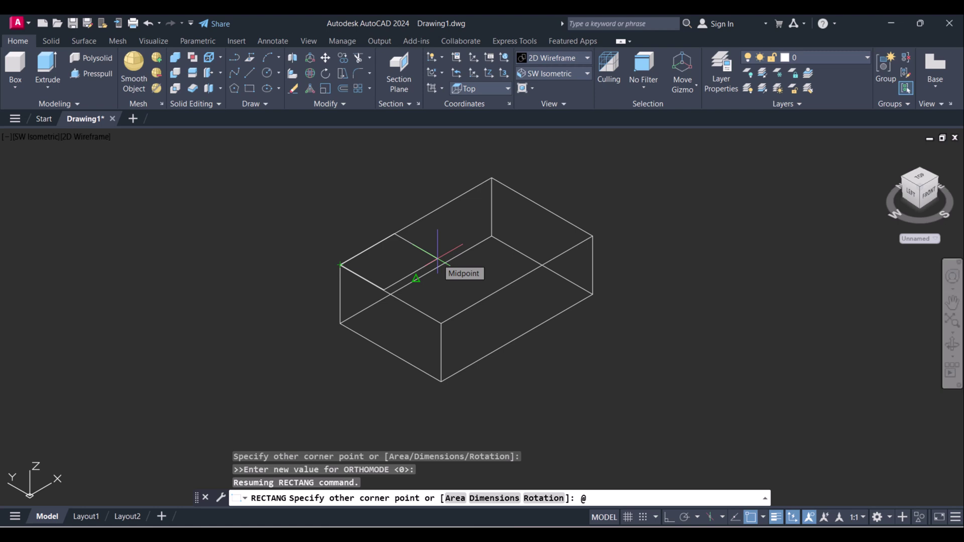
type("60,15")
key("Return")
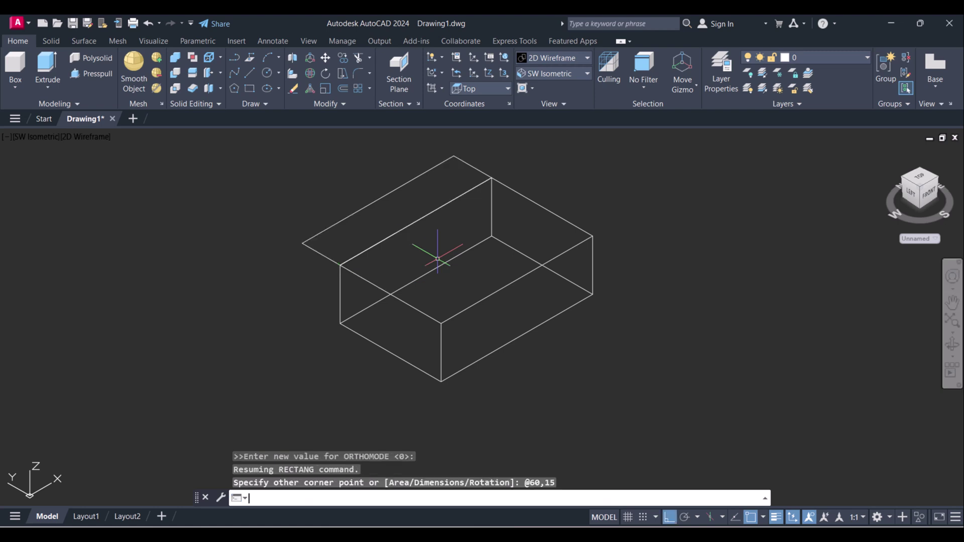
- Cancel a mistaken N command entry
key("Escape")
type("n")
key("Return")
scroll(303, 213, "up", 2)
key("Escape")
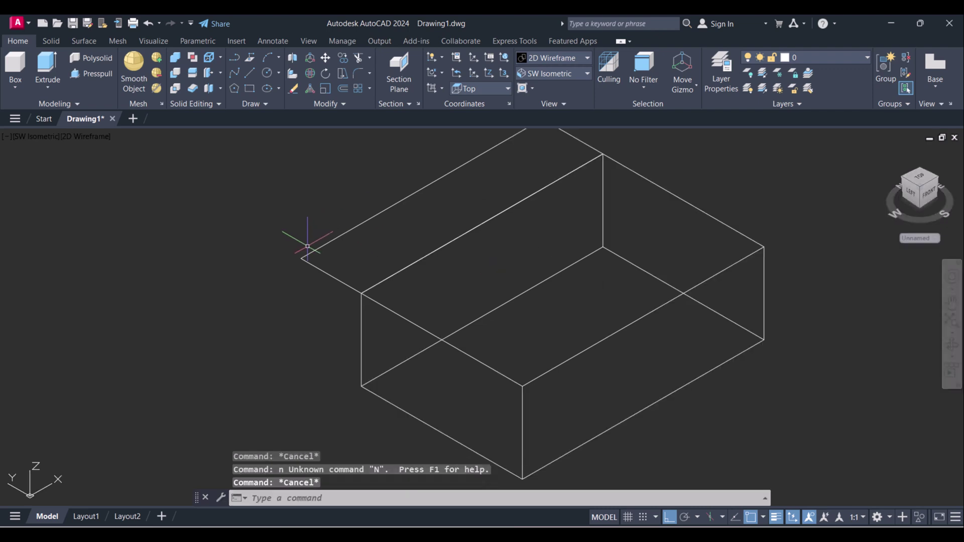
key("Escape")
- Start moving the top rectangle, then cancel so it stays in place
type("m")
key("Return")
left_click(355, 276)
left_click(317, 252)
key("Return")
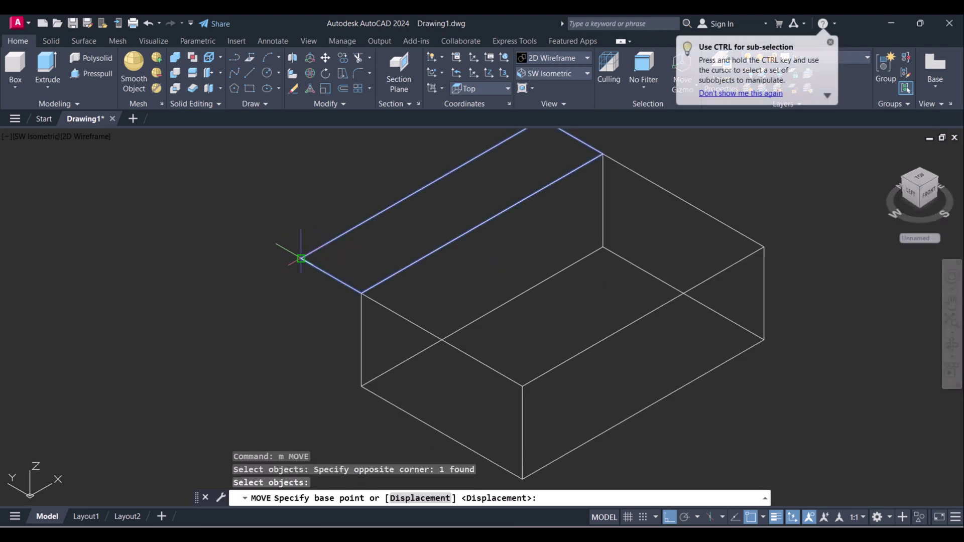
left_click(302, 258)
key("Escape")
key("Escape")
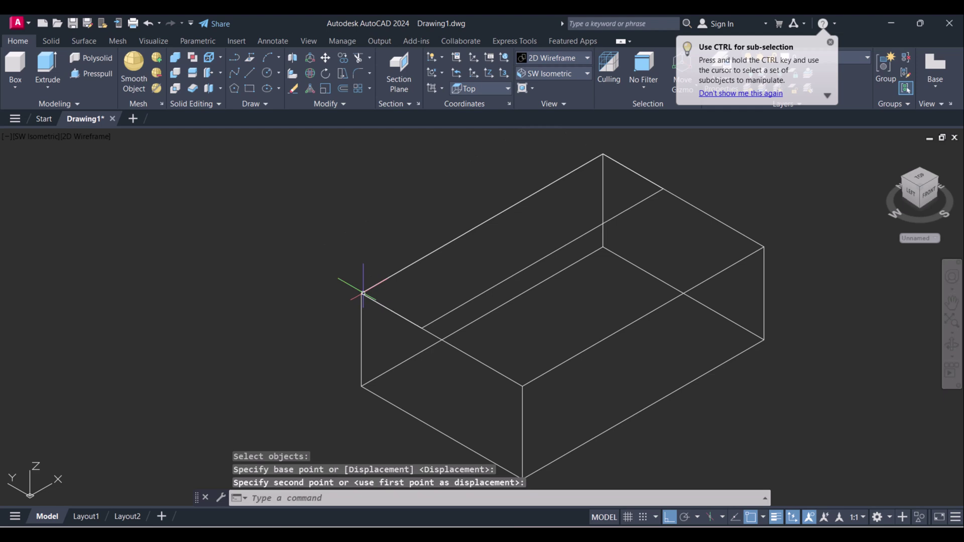
key("Escape")
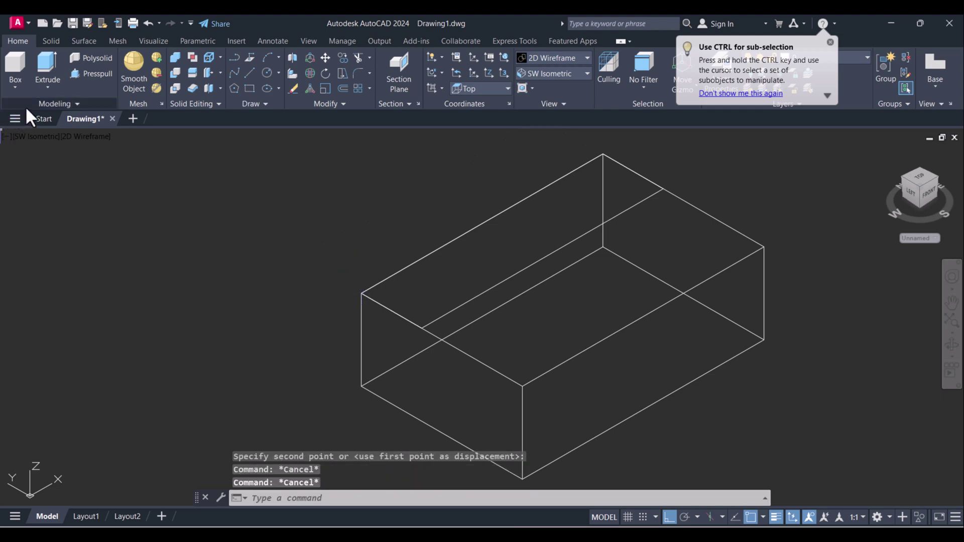
- Extrude the 60 by 15 top rectangle 55 units upward into a back wall
left_click(49, 66)
left_click(468, 301)
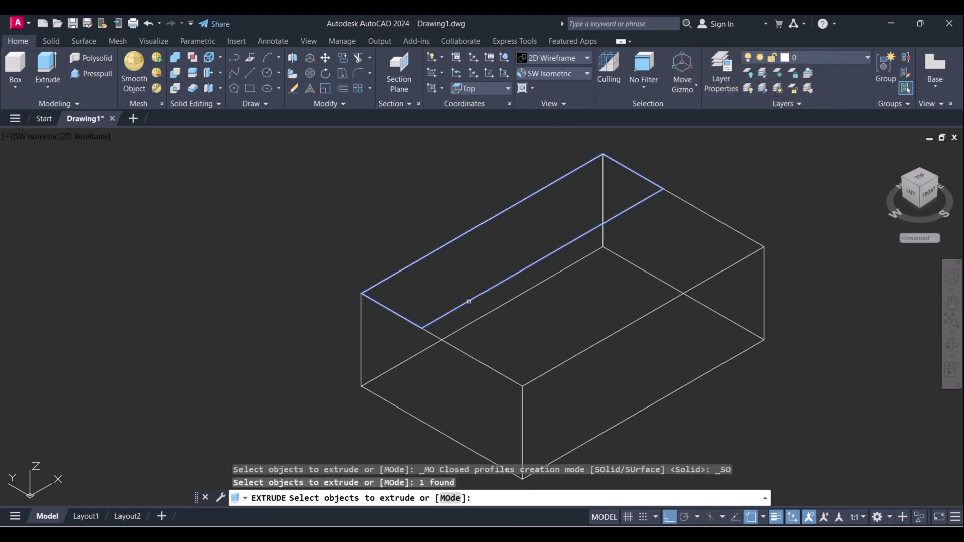
right_click(461, 289)
left_click(473, 293)
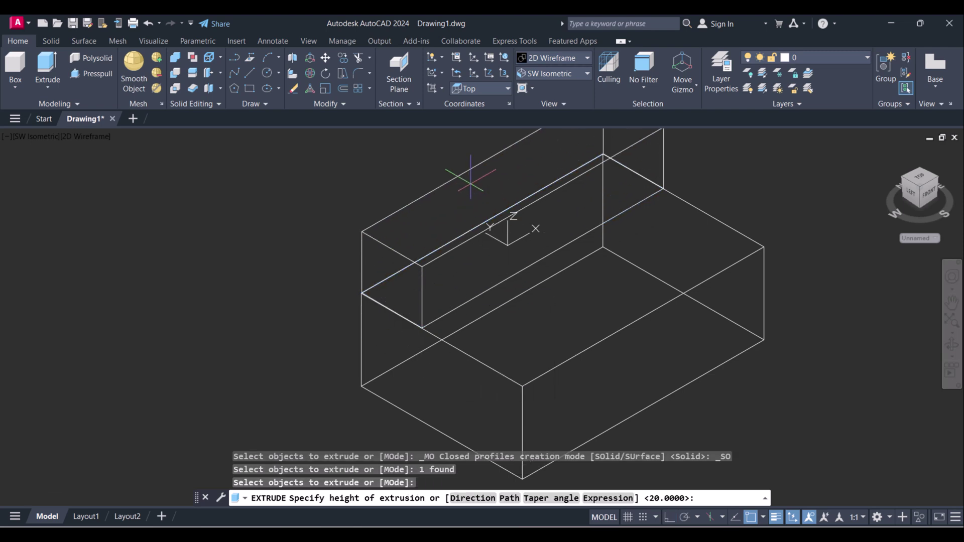
type("55")
key("Return")
scroll(480, 189, "down", 4)
scroll(480, 190, "down", 3)
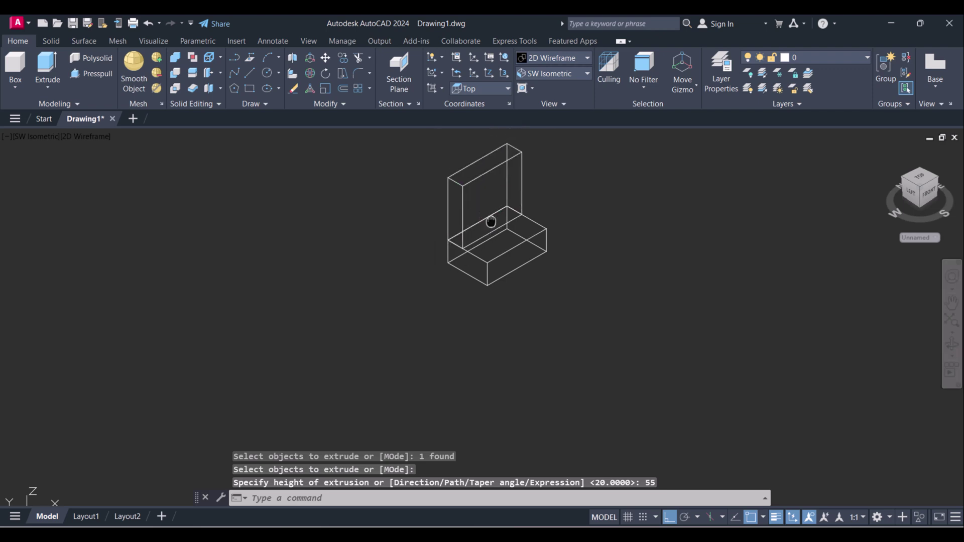
key("Escape")
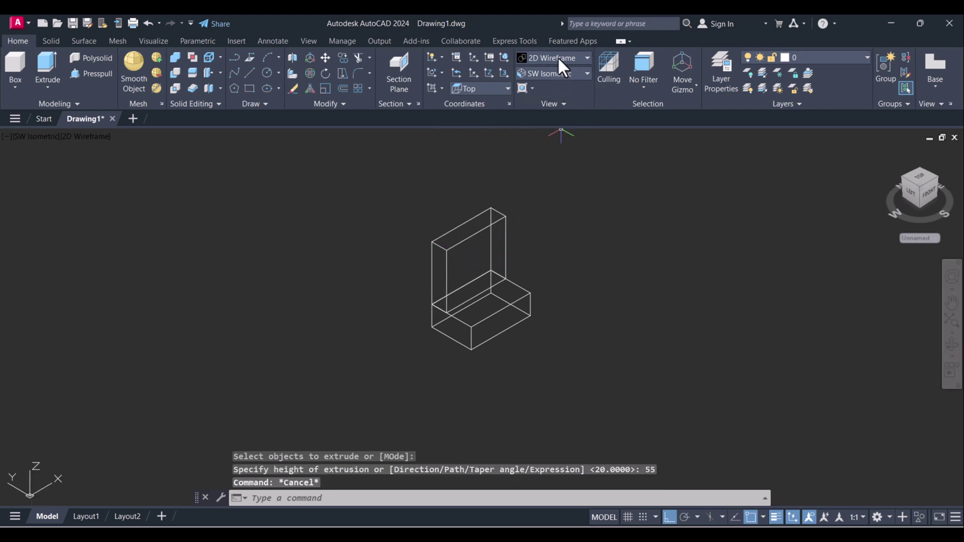
- Shade the L-shaped solid in Conceptual style and check the reference image
left_click(559, 58)
left_click(603, 86)
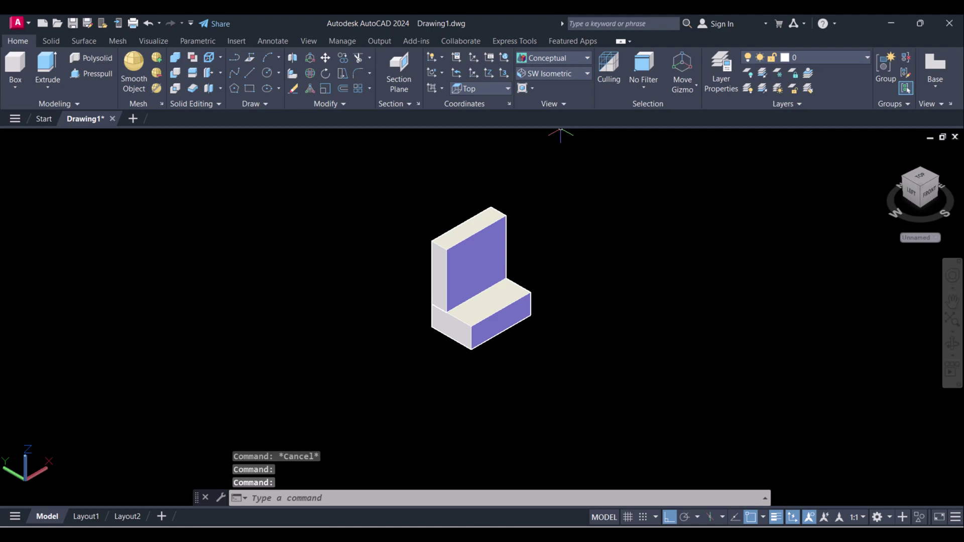
key("alt+Tab")
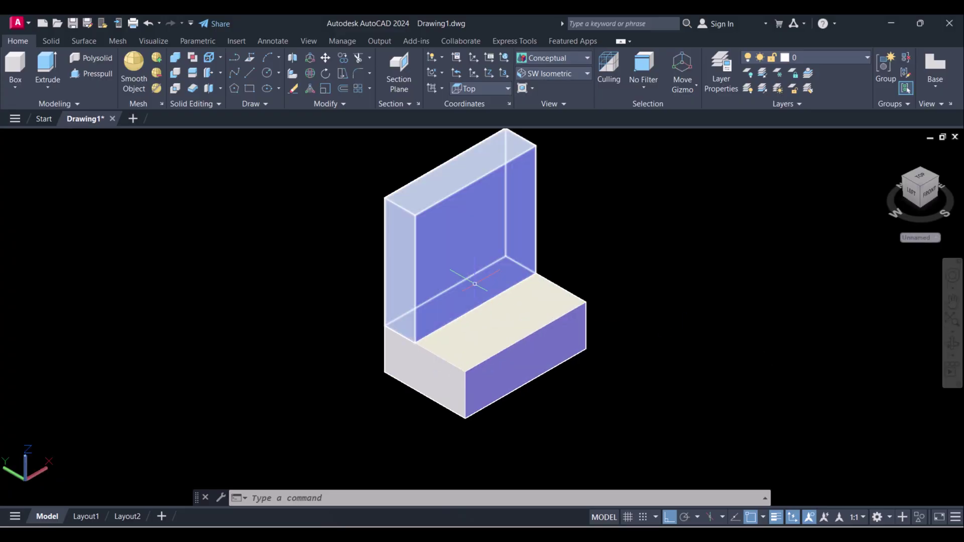
- Draw a vertical line from the wall's top edge down to its base
left_click(452, 309)
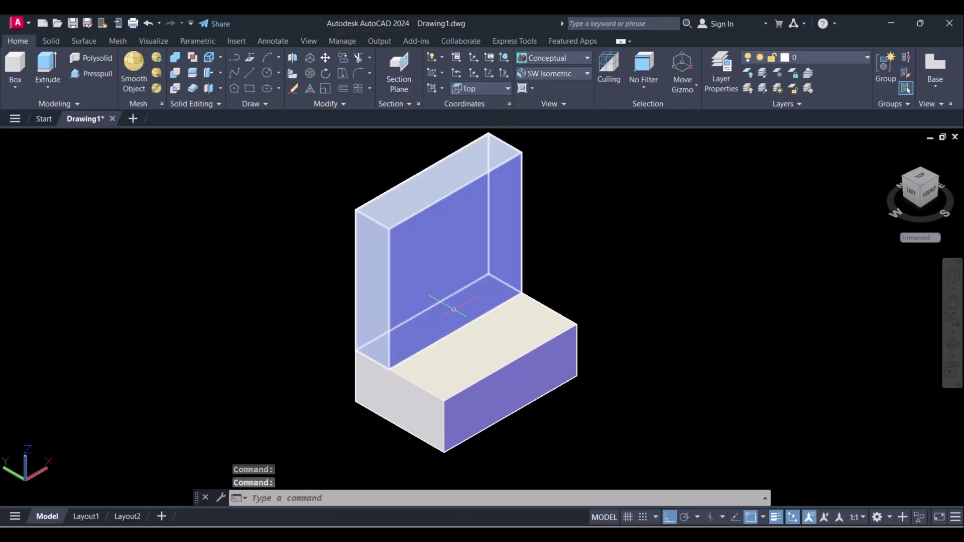
type("l")
key("Return")
scroll(466, 213, "up", 3)
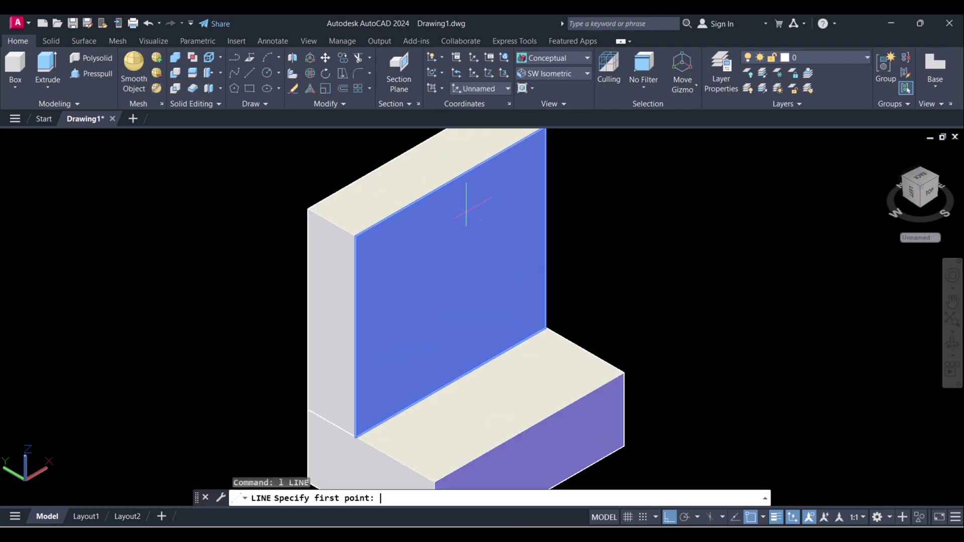
left_click(445, 168)
scroll(442, 168, "down", 2)
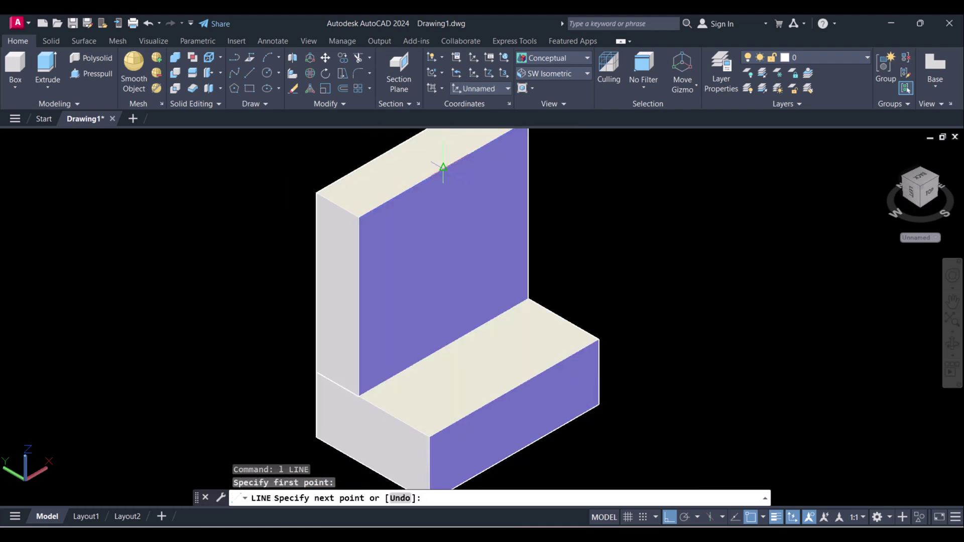
left_click(443, 347)
key("Escape")
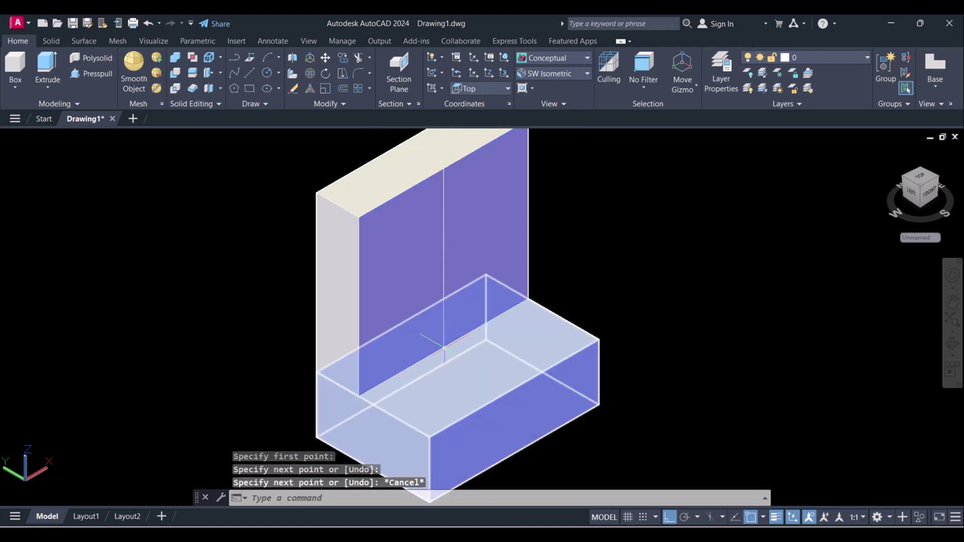
key("Escape")
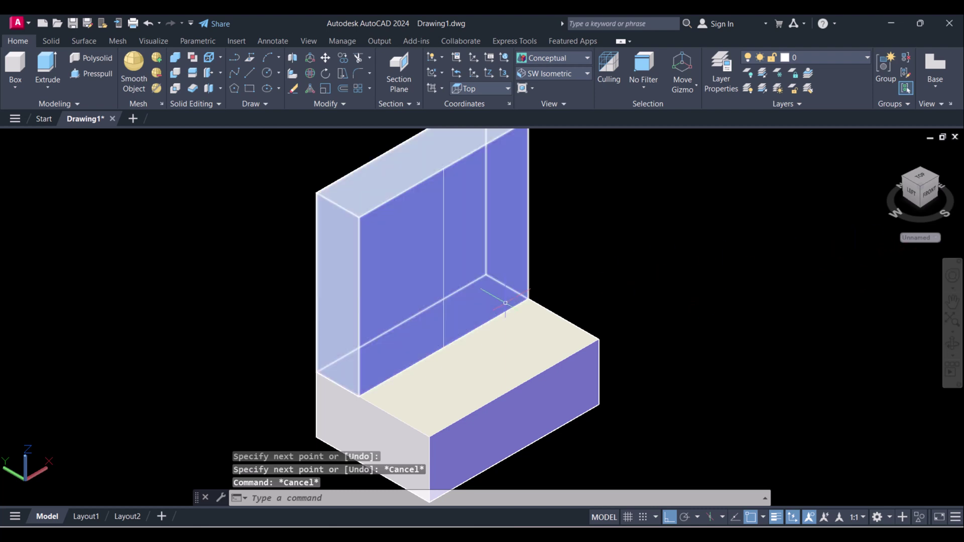
middle_click_drag(588, 276, 577, 274)
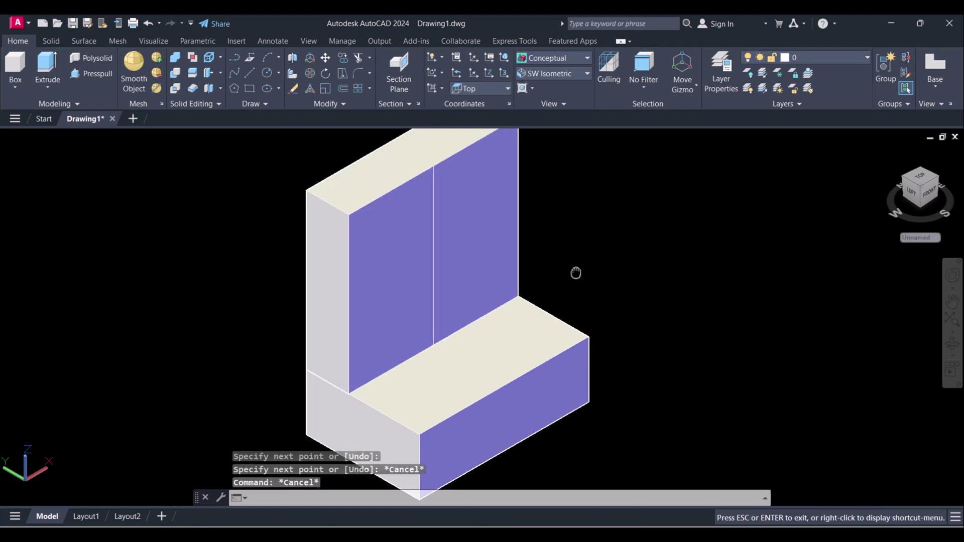
scroll(487, 287, "down", 2)
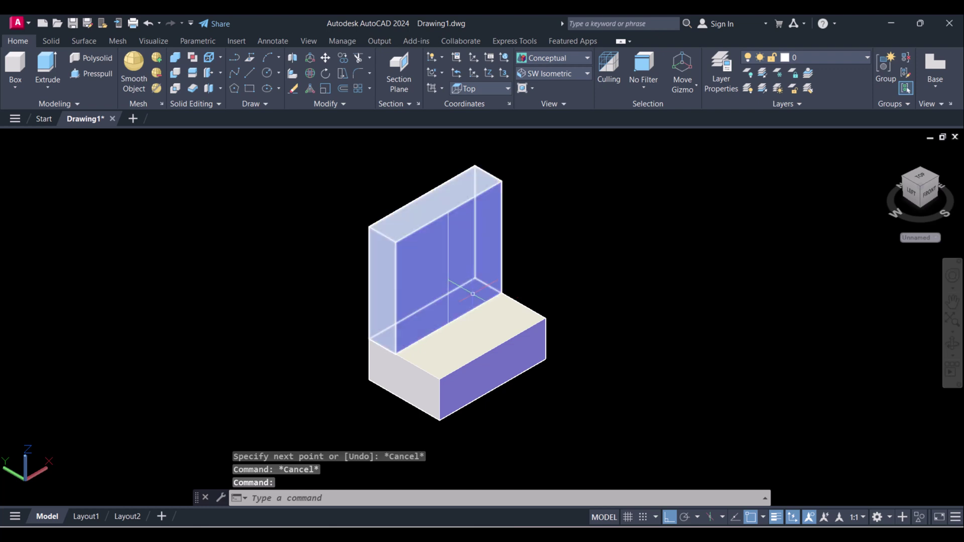
- Draw a trial circle to the right of the L-shaped block
type("c")
key("Return")
left_click(689, 248)
left_click(693, 273)
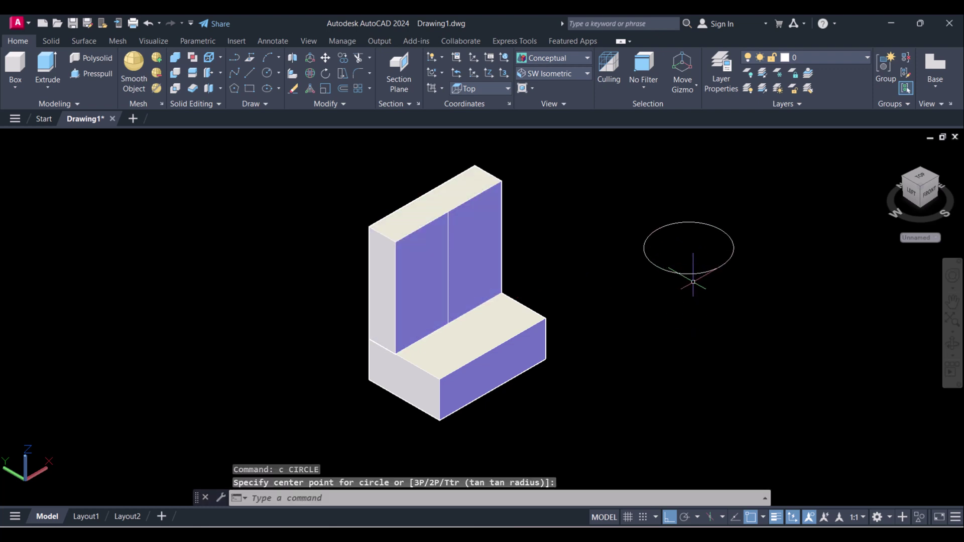
key("Escape")
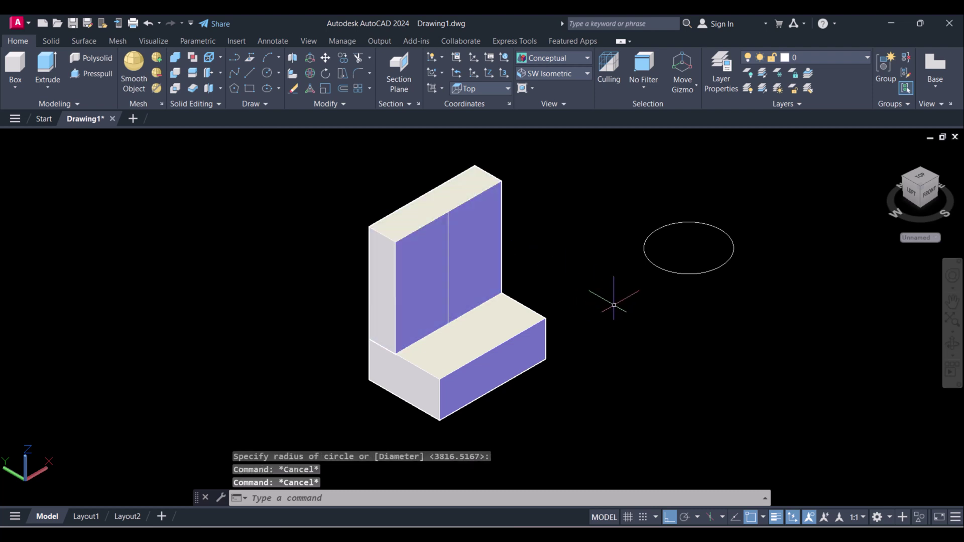
- Start erasing the trial circle with a window selection, then cancel
type("e")
key("Return")
left_click(678, 304)
left_click(664, 221)
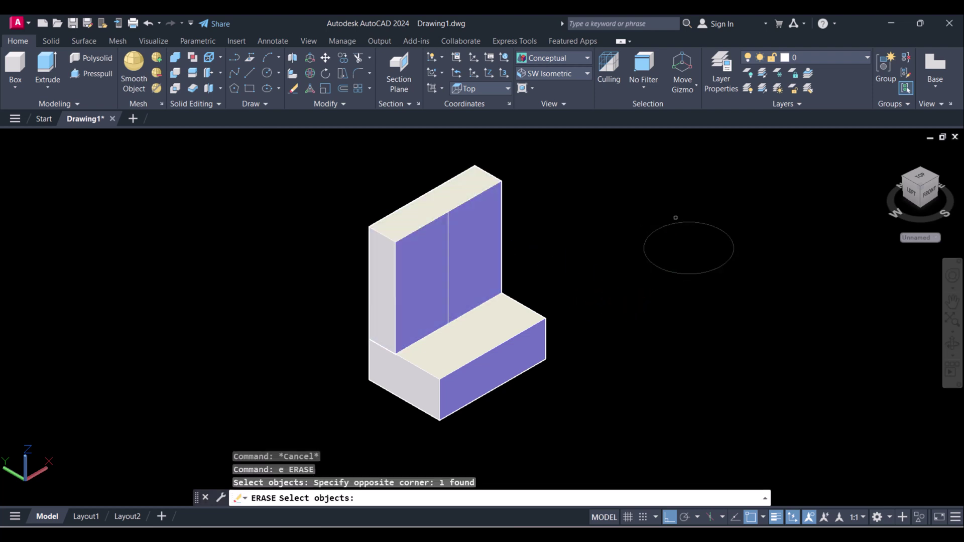
key("Escape")
- Erase the trial circle using a window selection
type("e")
key("Return")
left_click_drag(722, 289, 680, 246)
key("Return")
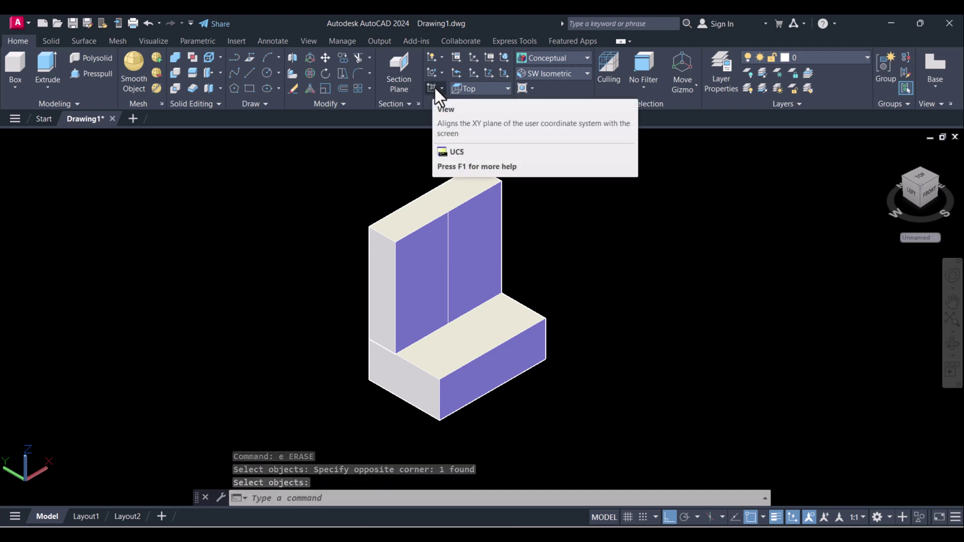
- Align the UCS with the current screen view using UCS View
left_click(431, 88)
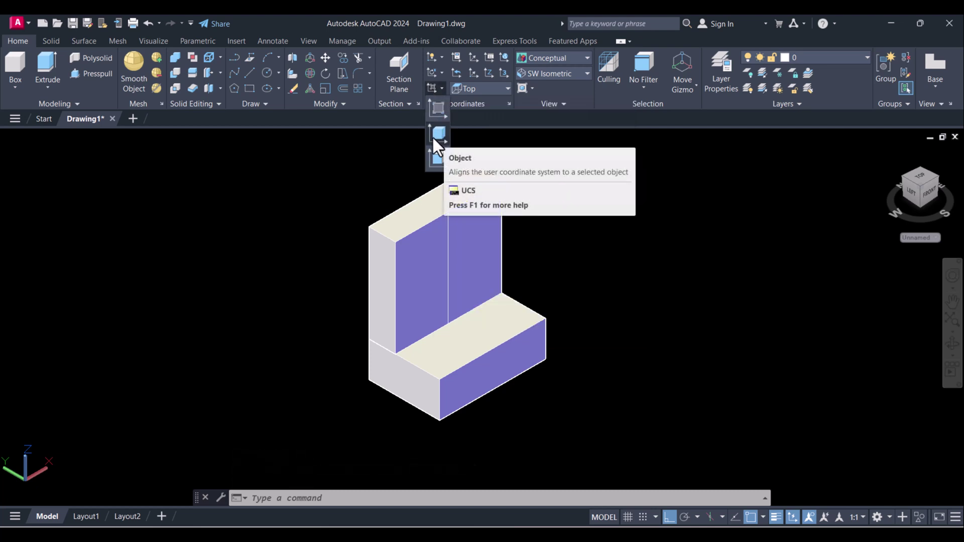
left_click(437, 106)
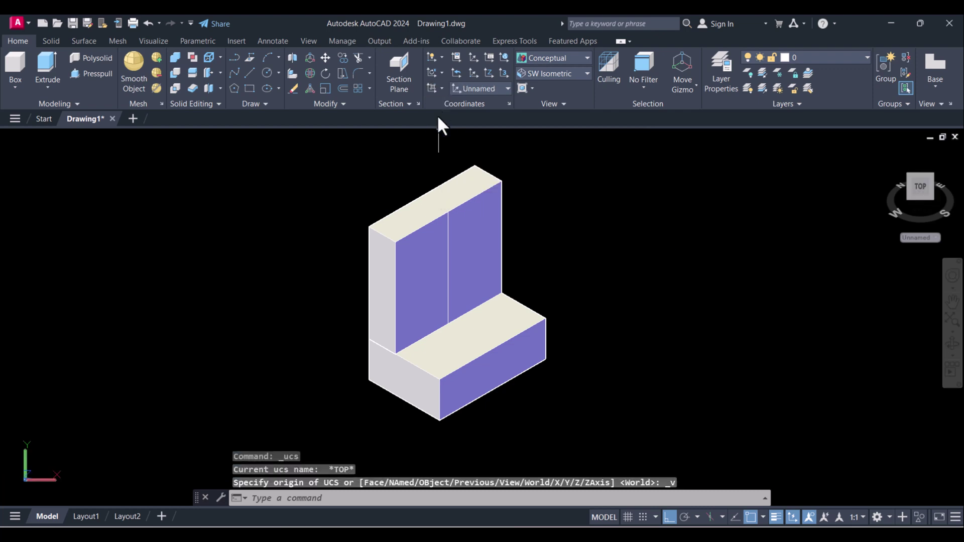
left_click(472, 259)
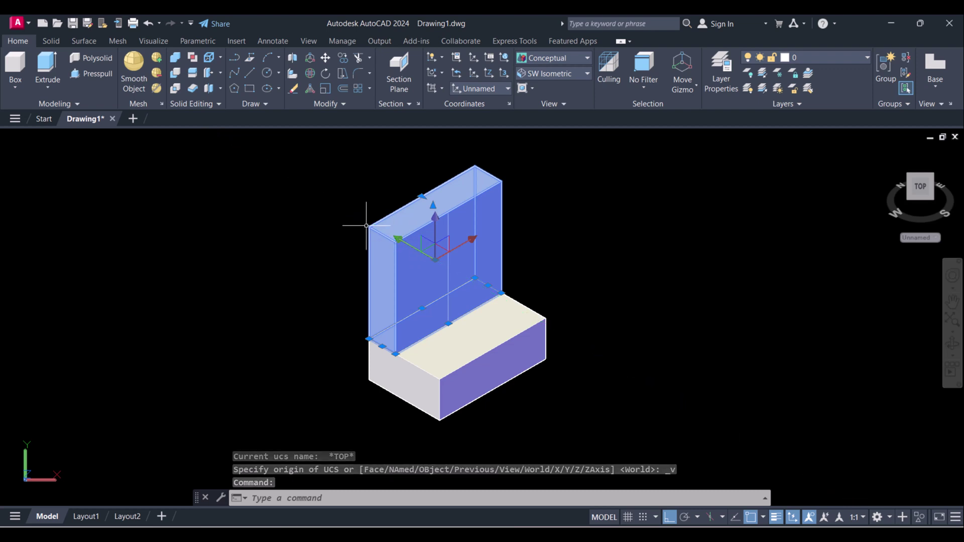
key("Escape")
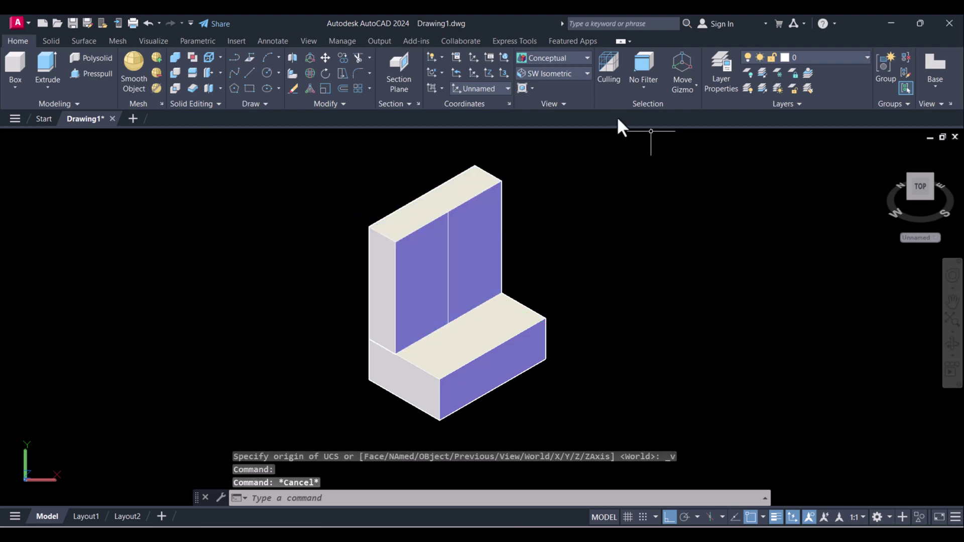
- Draw a 20-diameter circle by Center, Diameter at the middle of the wall's front face
left_click(273, 74)
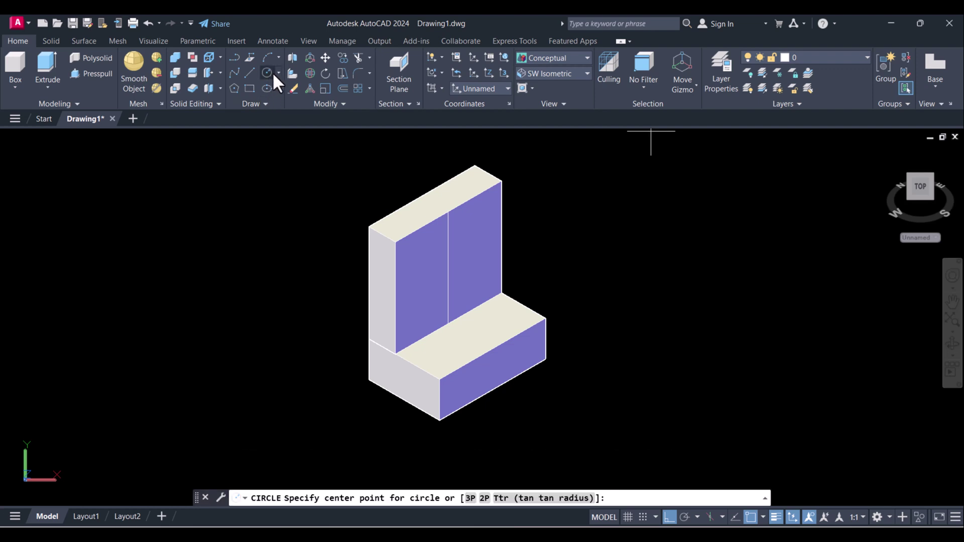
left_click(276, 72)
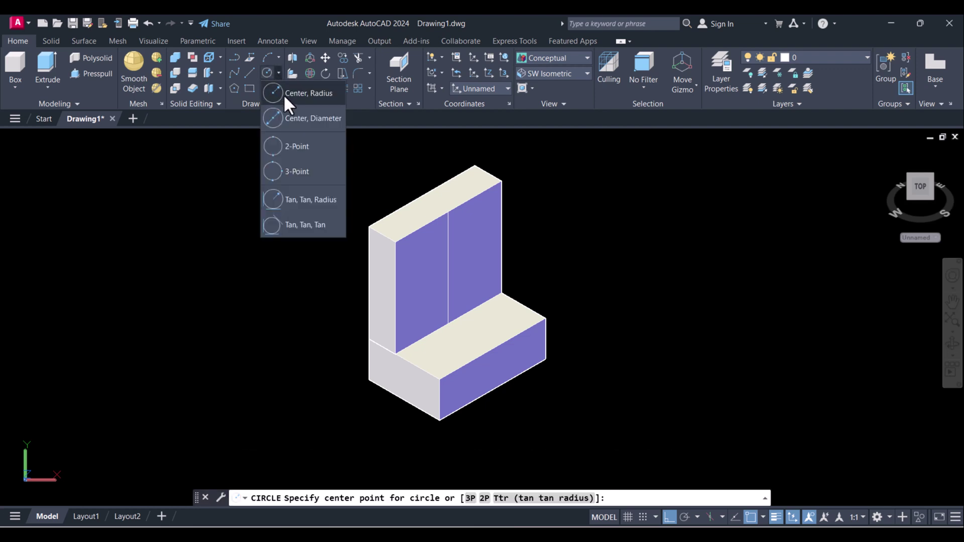
left_click(285, 119)
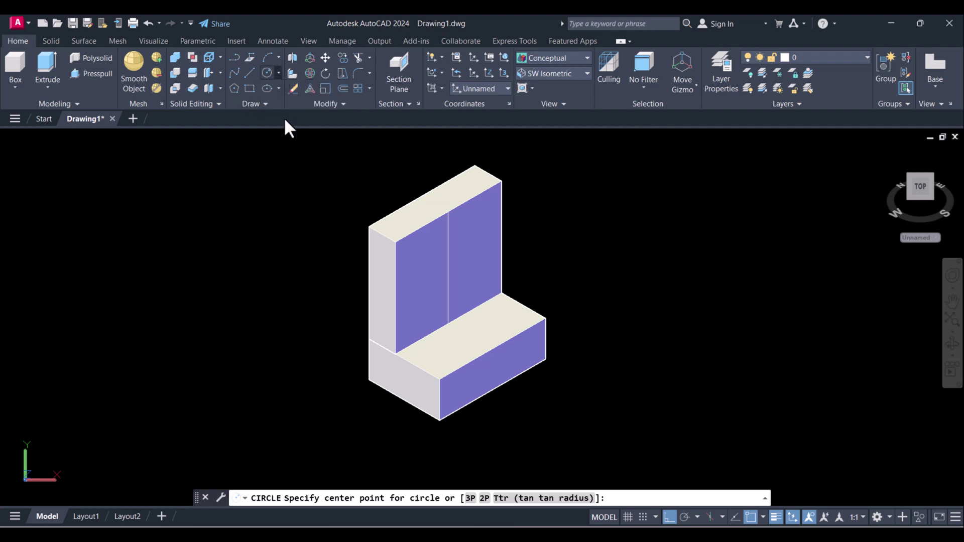
left_click(448, 266)
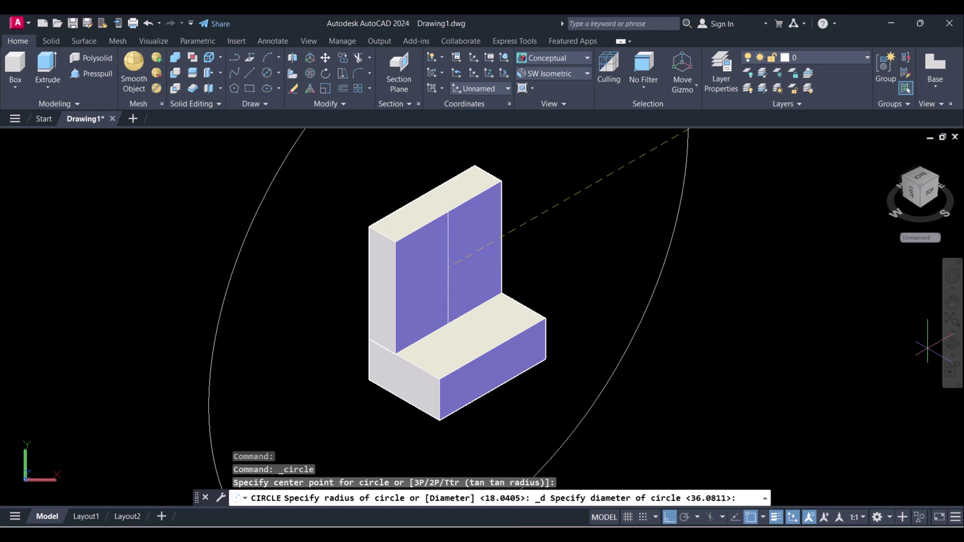
key("alt+Tab")
key("alt+Tab")
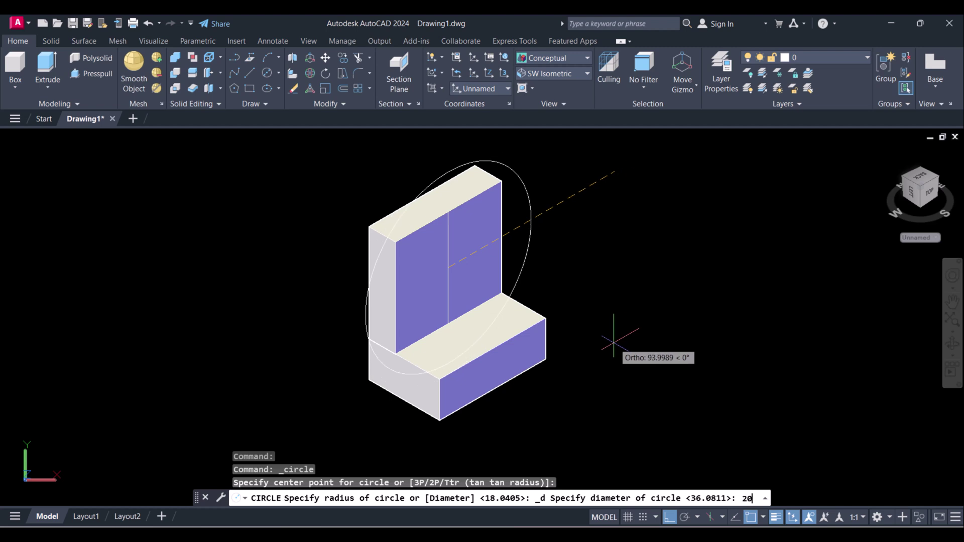
key("Return")
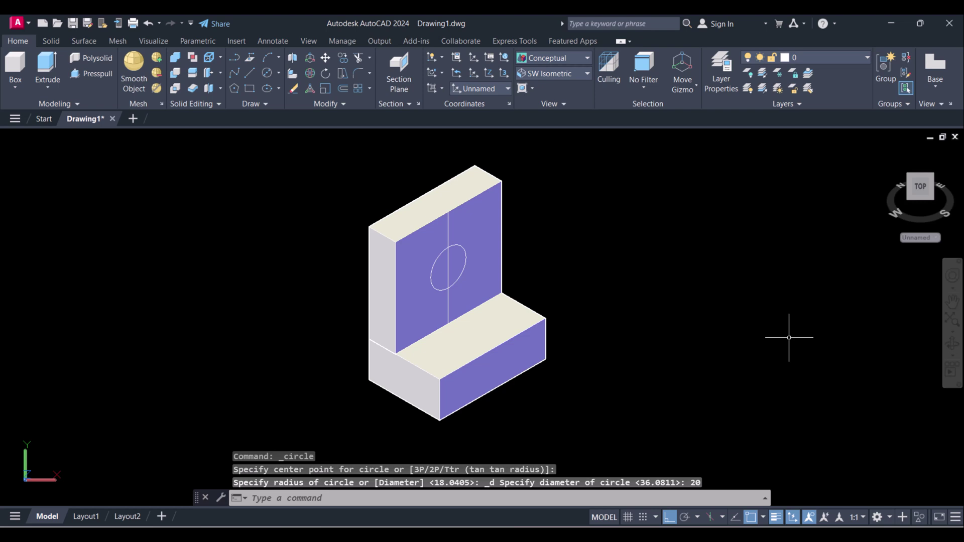
key("alt+Tab")
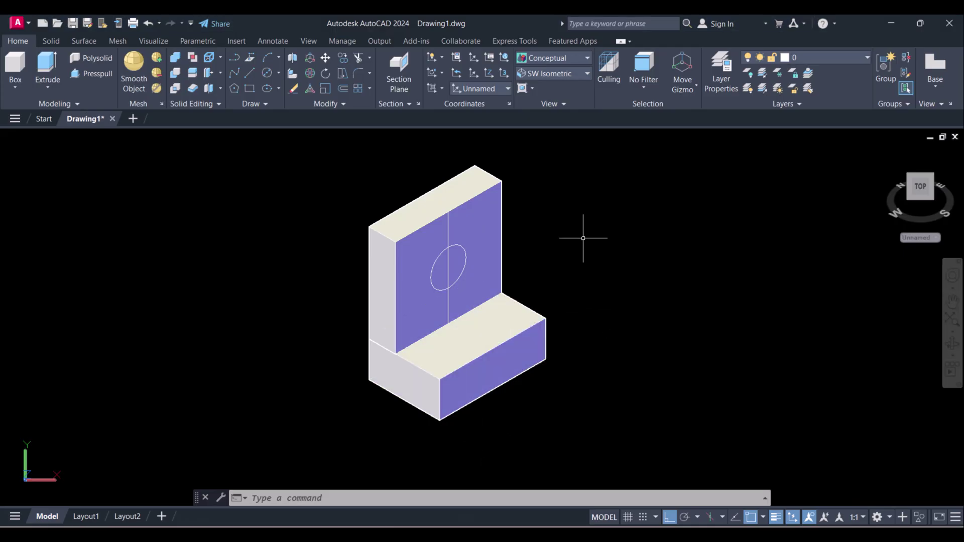
- Cancel the half-drawn line across the base and set the UCS back to World
left_click(430, 53)
left_click(429, 54)
scroll(490, 350, "up", 2)
type("l")
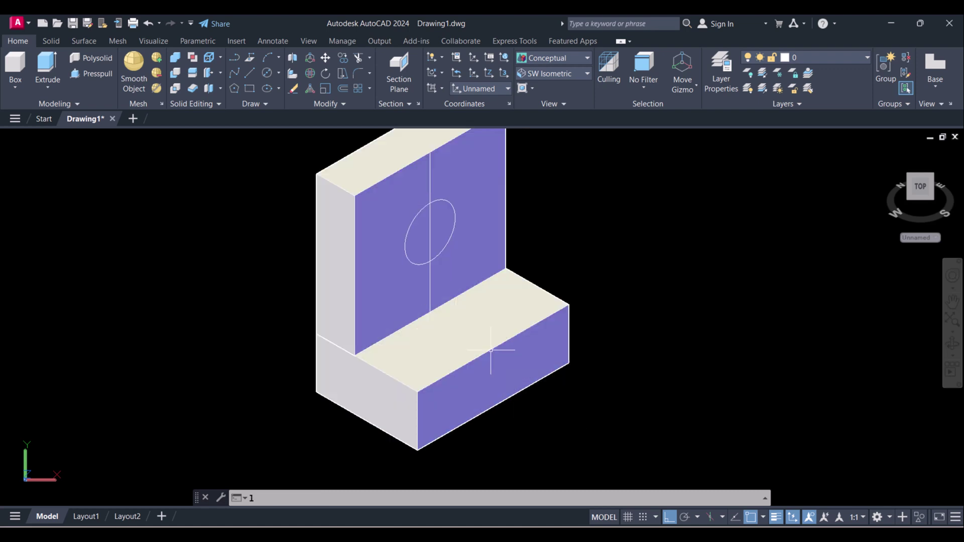
key("Return")
left_click(431, 311)
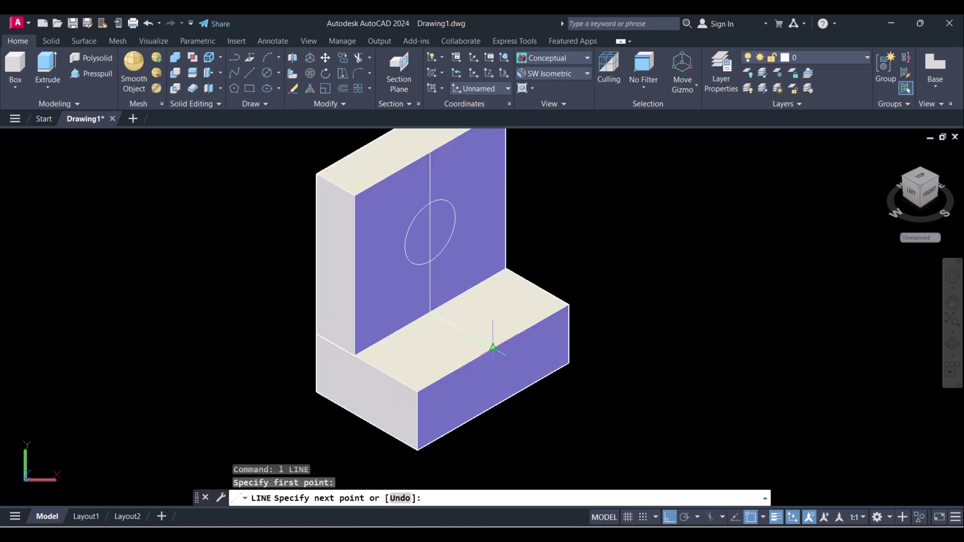
left_click(494, 348)
key("Escape")
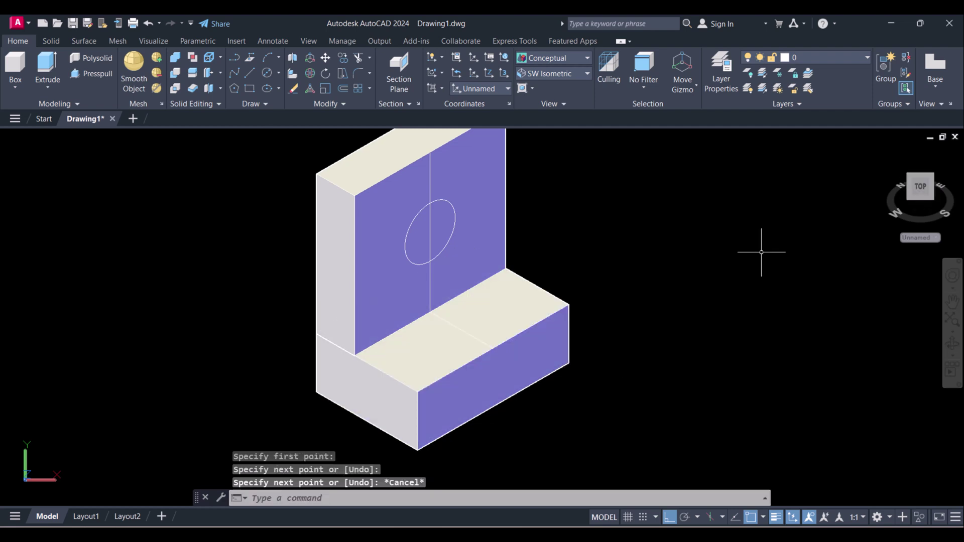
left_click(503, 55)
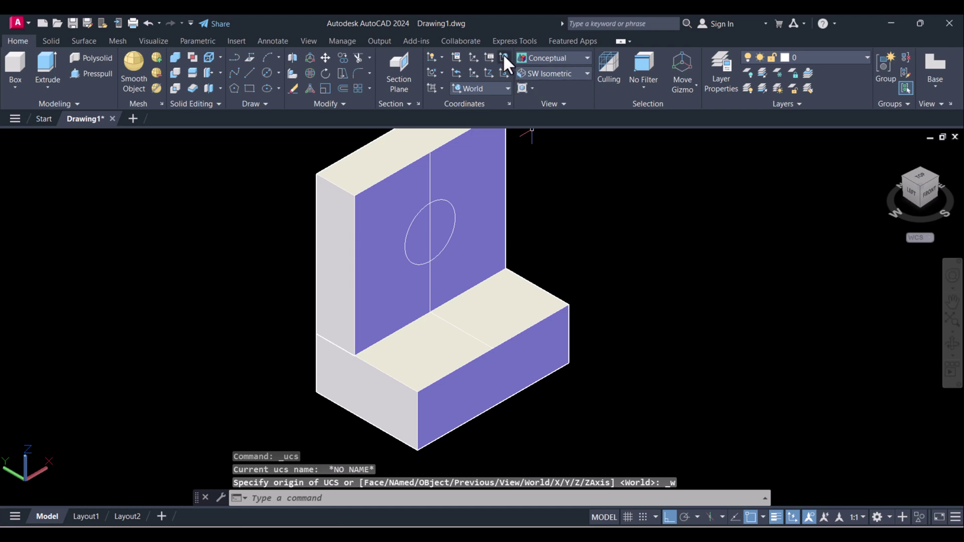
- Draw a 10-diameter circle centred at the midpoint of the base block's top face
key("Escape")
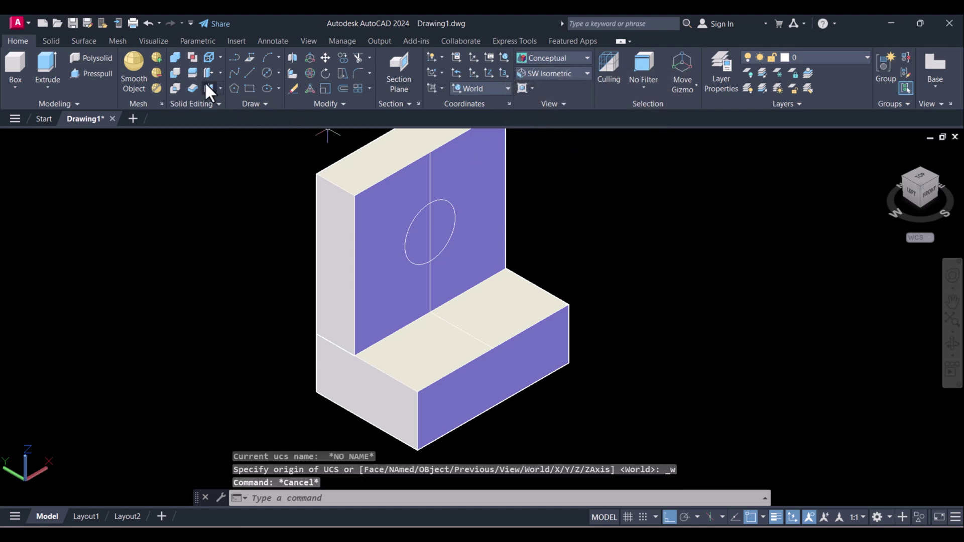
left_click(267, 72)
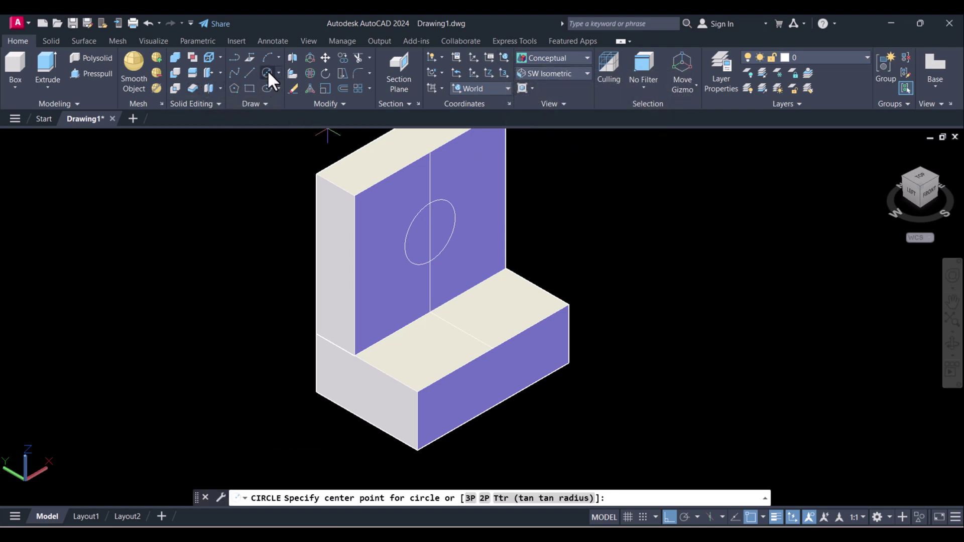
left_click(461, 330)
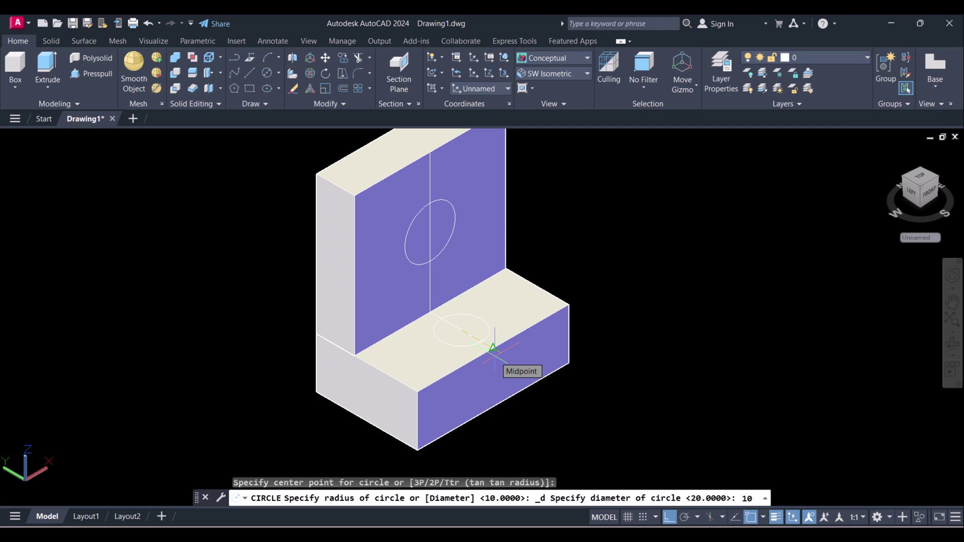
type("10")
key("Return")
key("Escape")
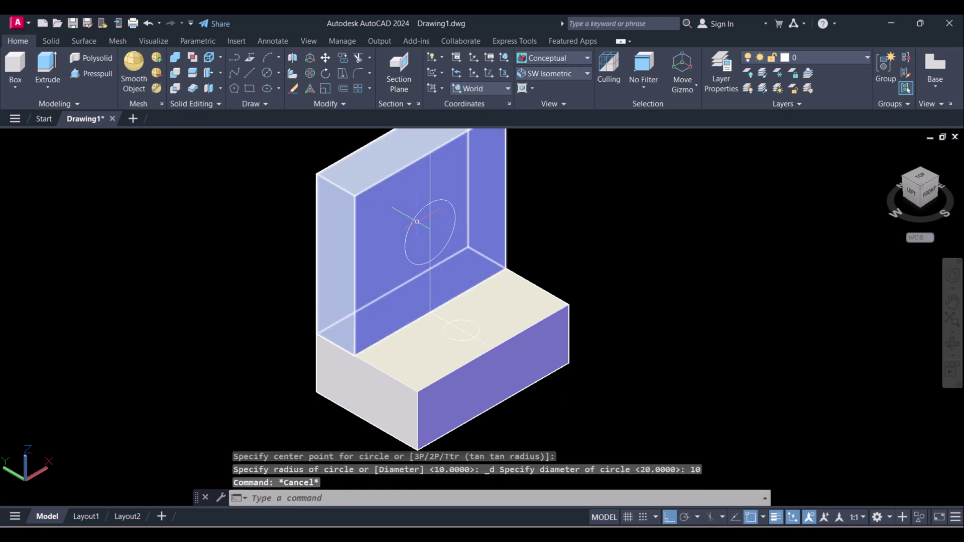
- Extrude the wall circle 15 units outward, then undo the outward cylinder
scroll(499, 298, "up", 3)
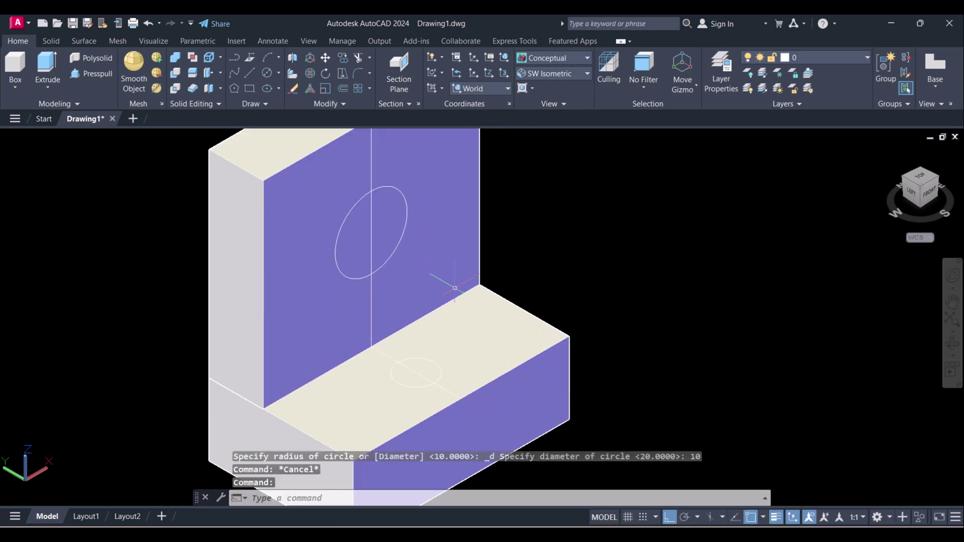
key("Escape")
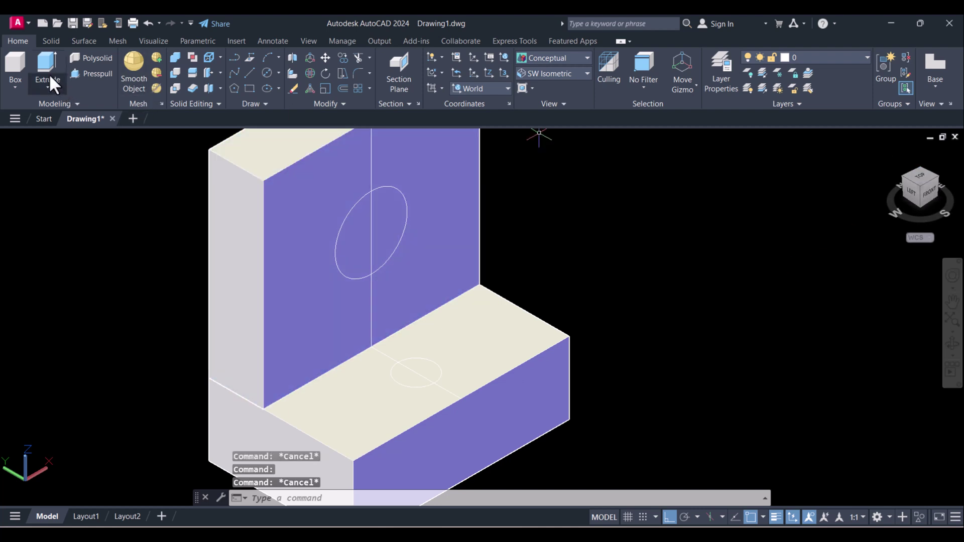
left_click(49, 65)
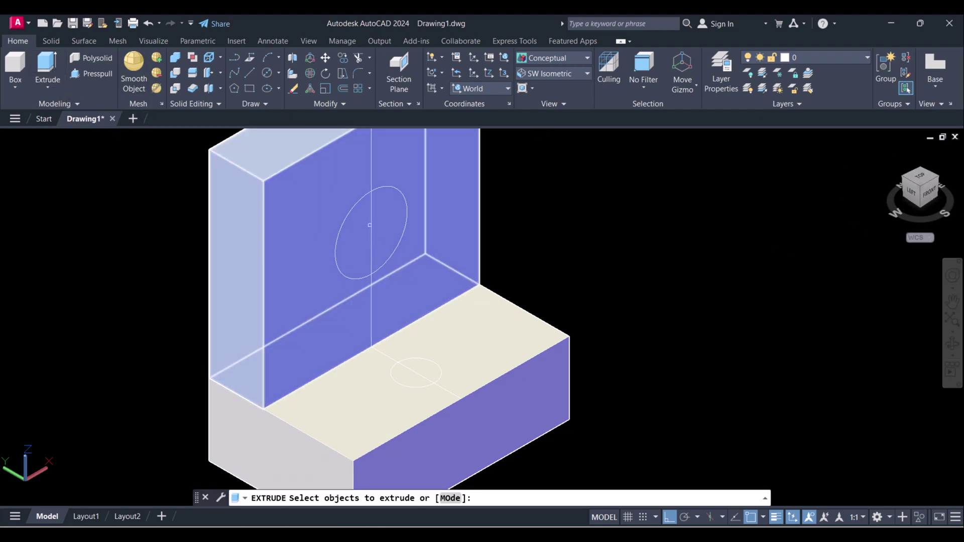
left_click(404, 222)
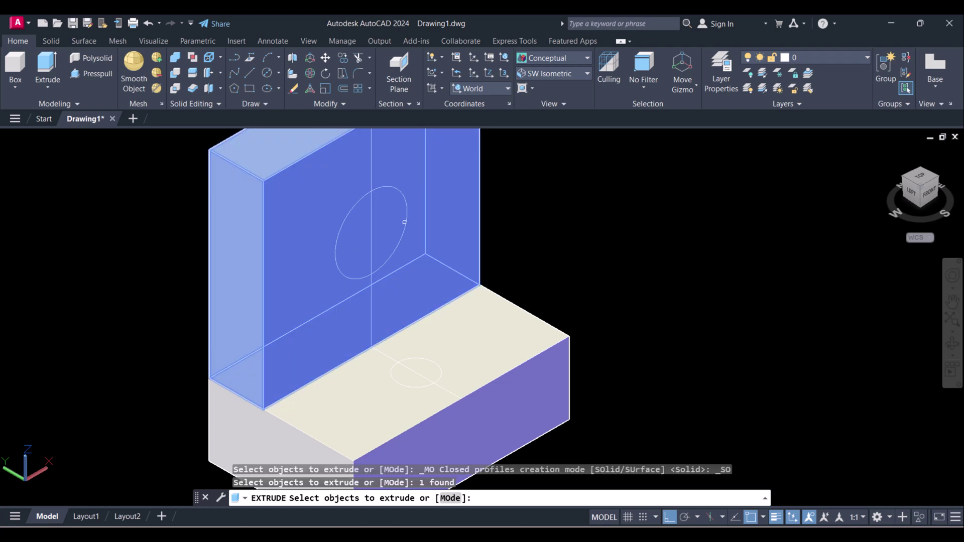
left_click(406, 231)
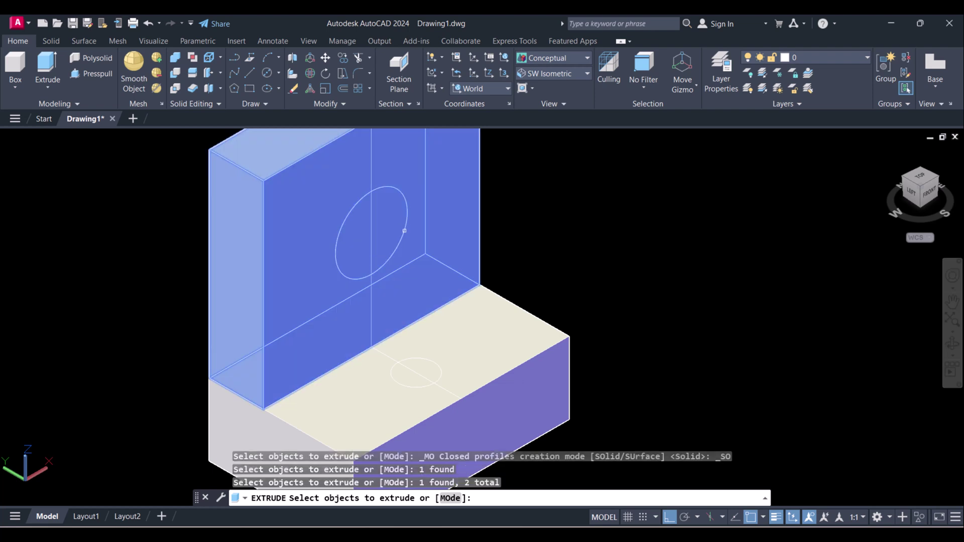
right_click(405, 234)
left_click(412, 238)
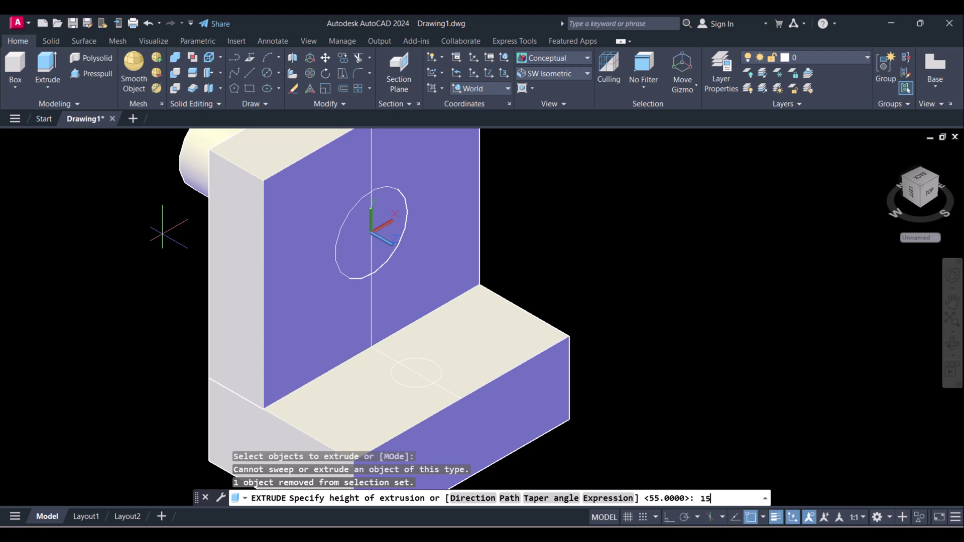
key("Return")
middle_click_drag(474, 357, 502, 372)
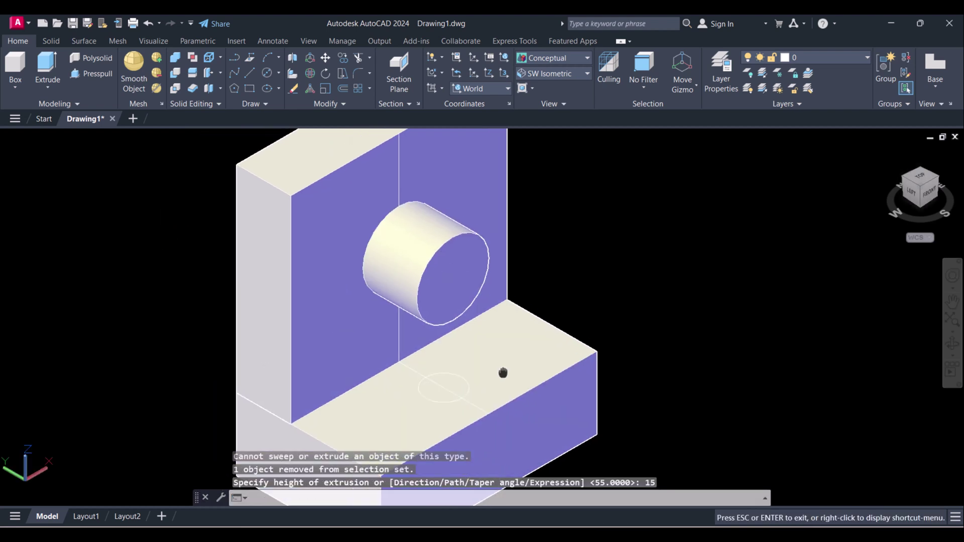
key("ctrl+z")
key("ctrl+z")
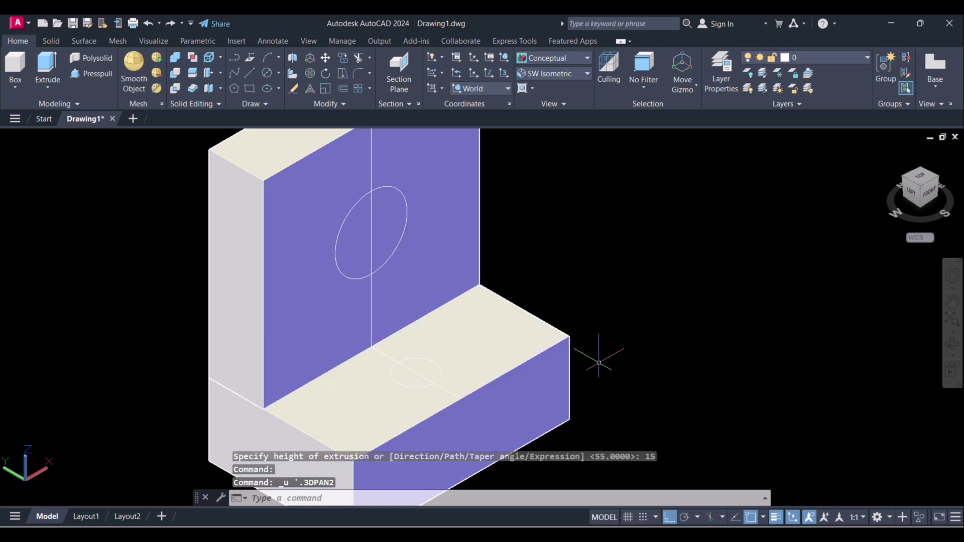
- Extrude the 20-diameter wall circle -15 units into the upright wall
left_click(57, 76)
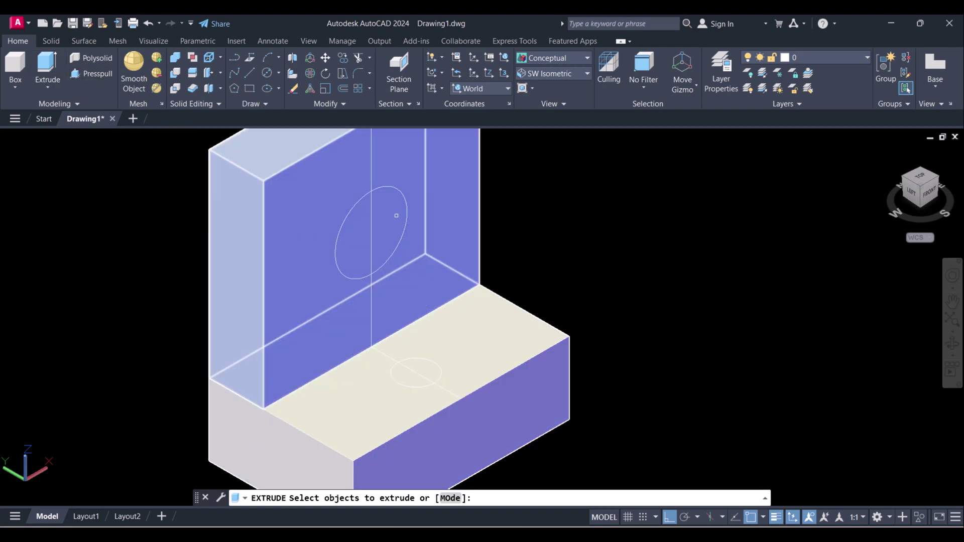
left_click(407, 213)
right_click(412, 219)
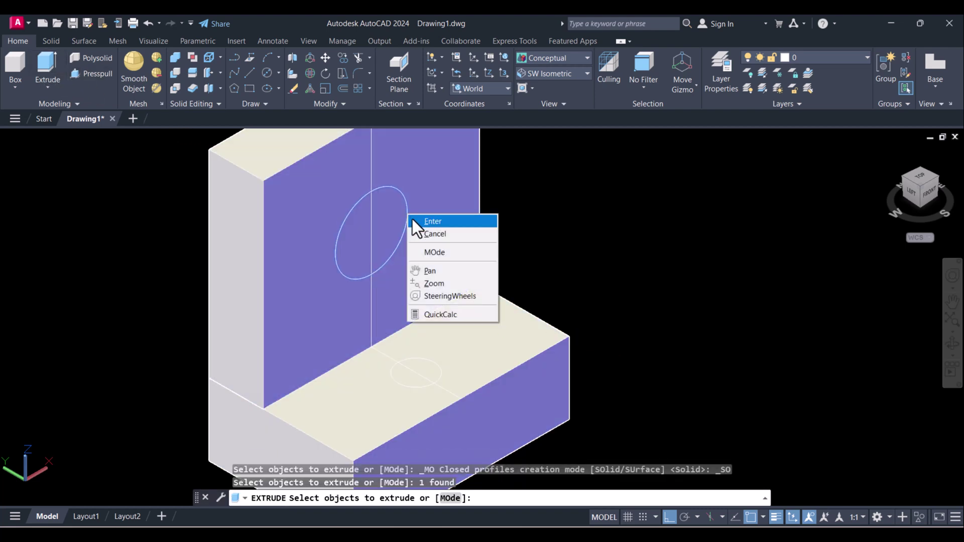
left_click(417, 221)
type("-15")
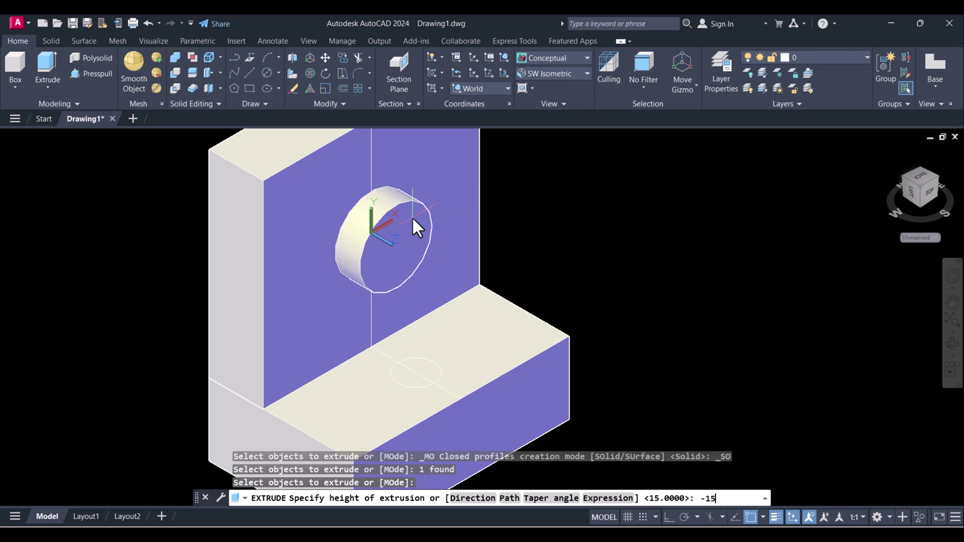
key("Return")
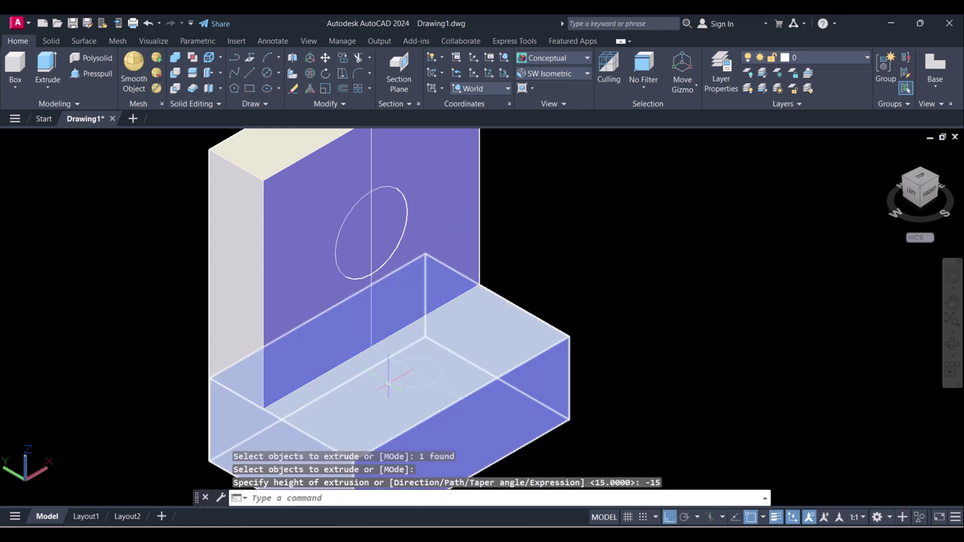
scroll(397, 384, "up", 2)
key("Escape")
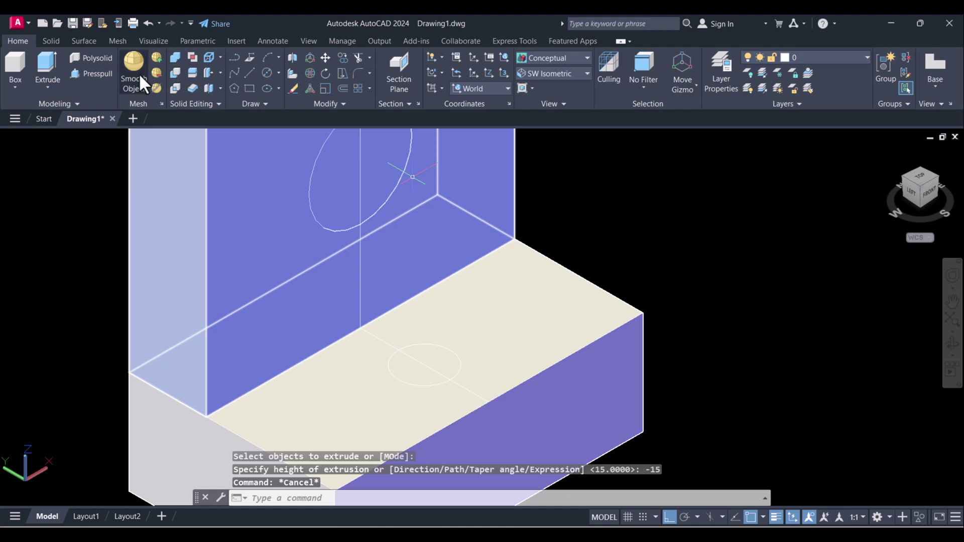
scroll(431, 167, "down", 2)
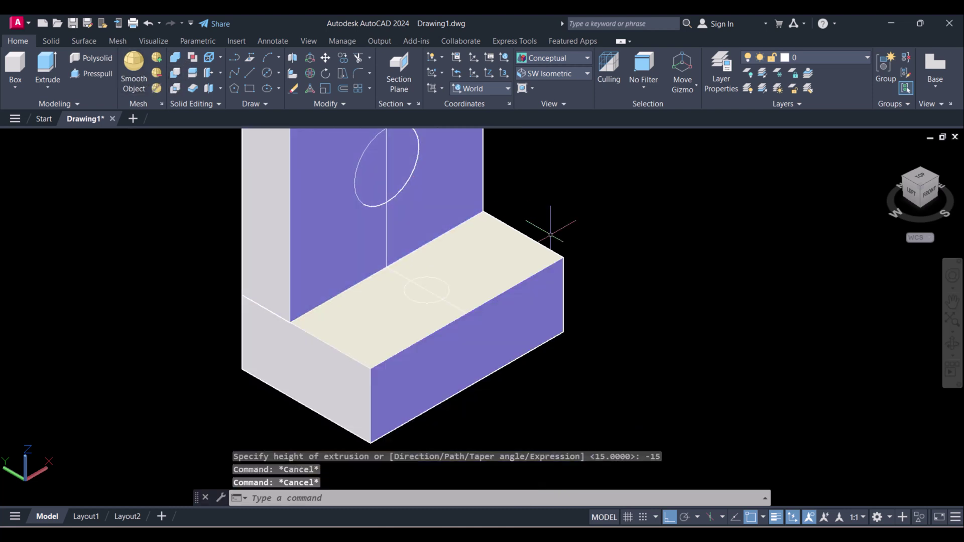
- Extrude the 10-diameter base circle -15 units down into the base block
left_click(46, 61)
scroll(437, 304, "up", 1)
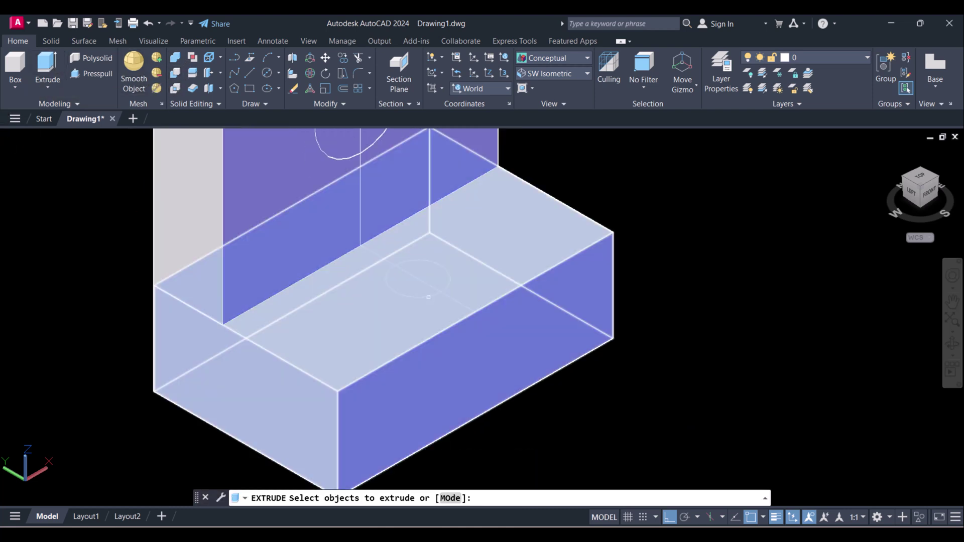
left_click(428, 296)
right_click(428, 298)
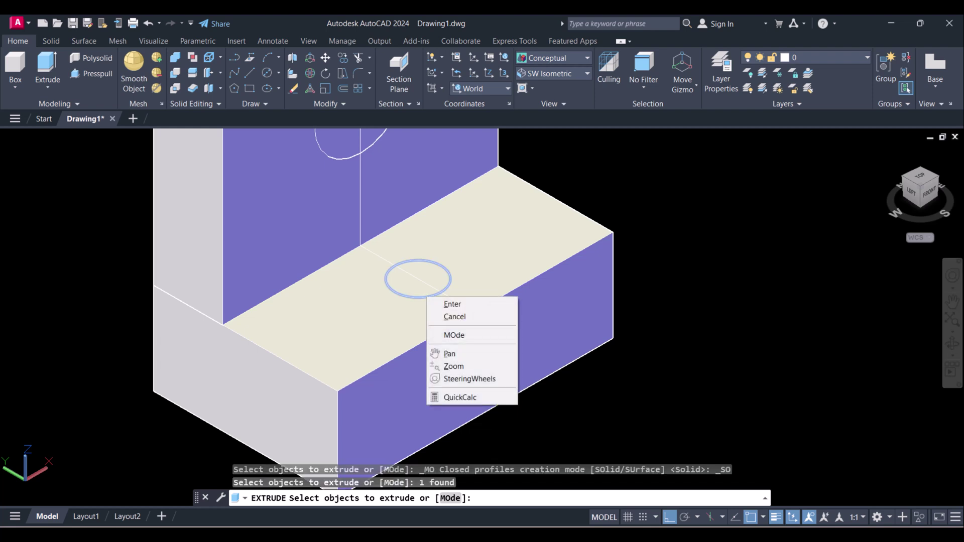
left_click(452, 304)
middle_click_drag(605, 368, 435, 327)
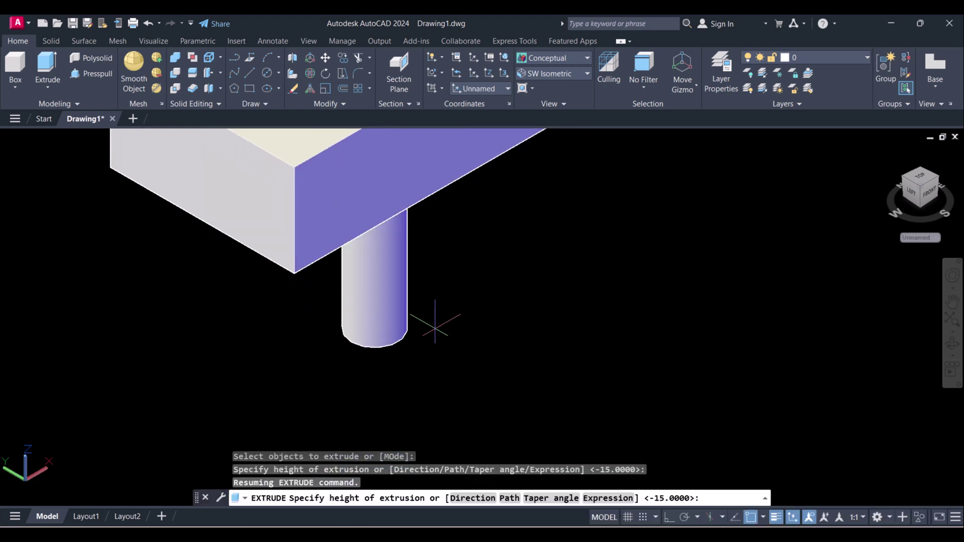
key("Return")
scroll(442, 271, "down", 2)
middle_click_drag(446, 279, 475, 527)
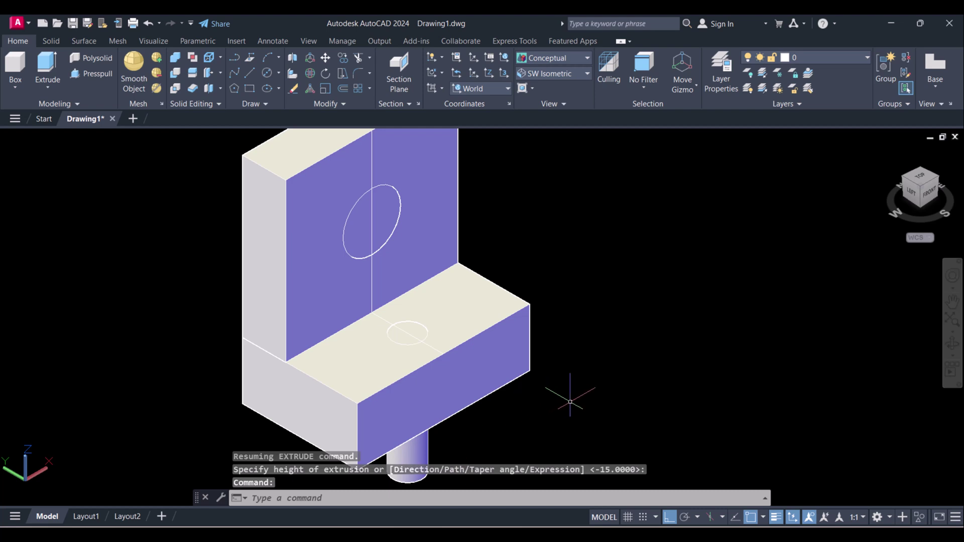
middle_click_drag(504, 224, 527, 260)
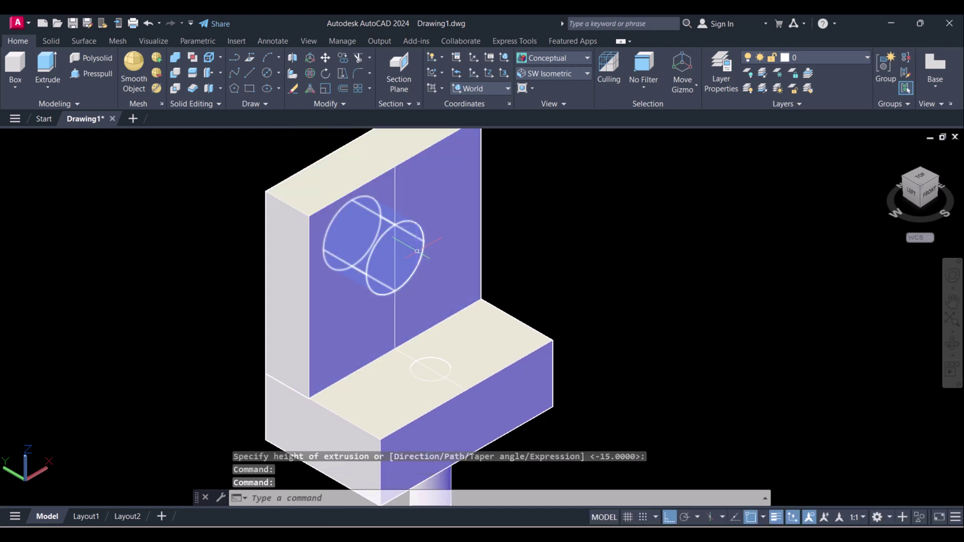
scroll(416, 250, "up", 2)
key("Escape")
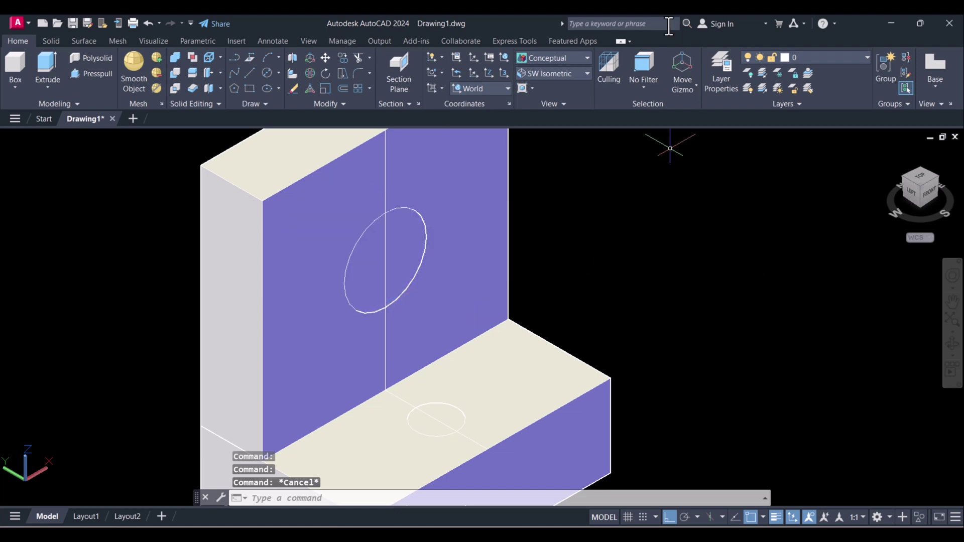
- Subtract the wall cylinder from the upright plate, leaving a 20-diameter hole
left_click(173, 74)
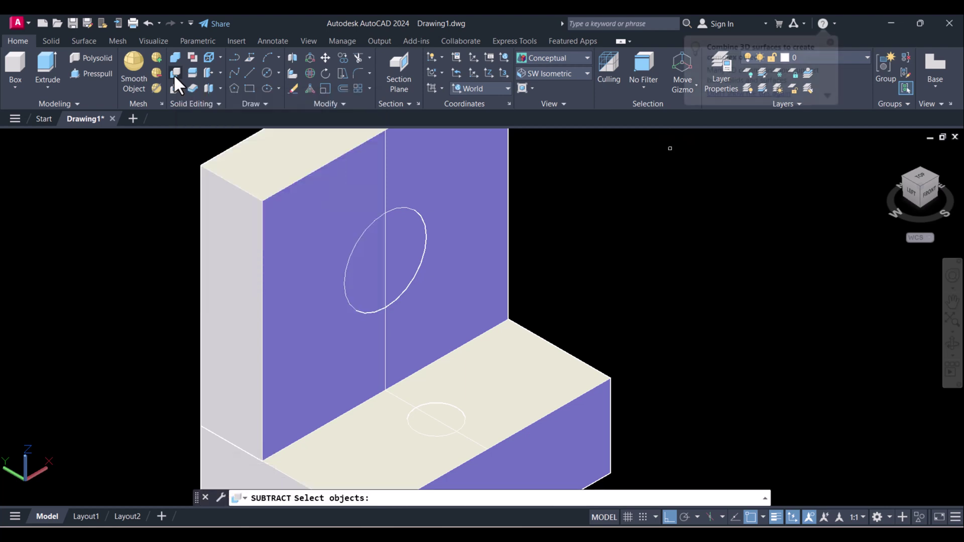
left_click(314, 192)
key("Return")
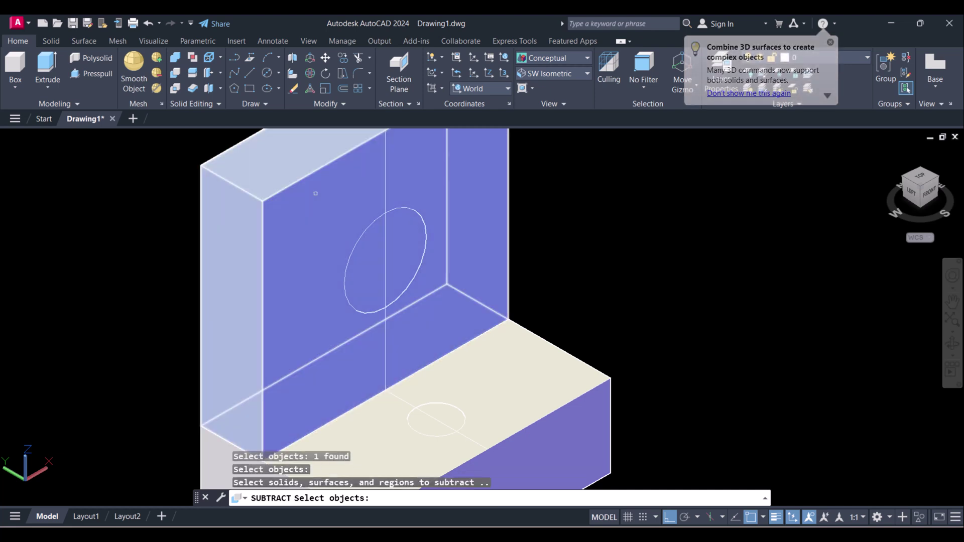
left_click(395, 228)
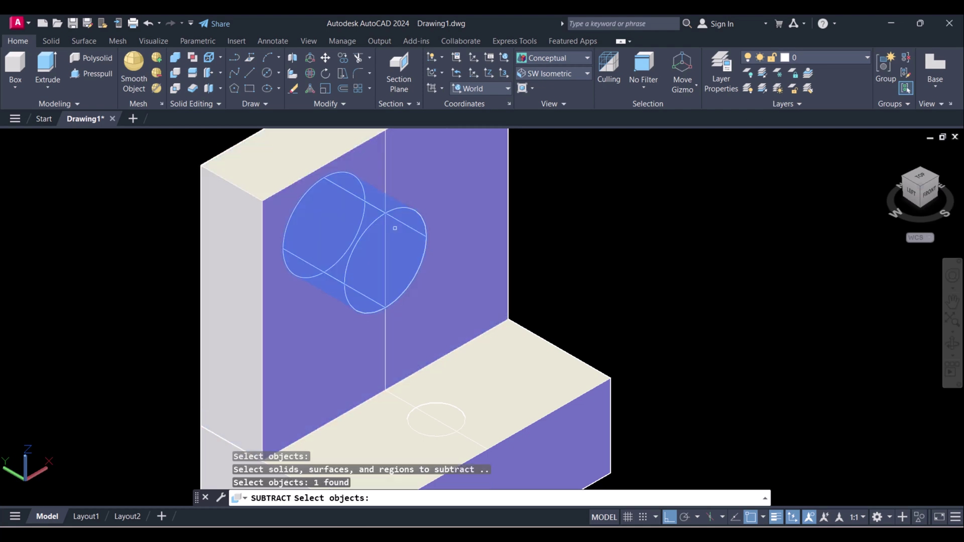
key("Return")
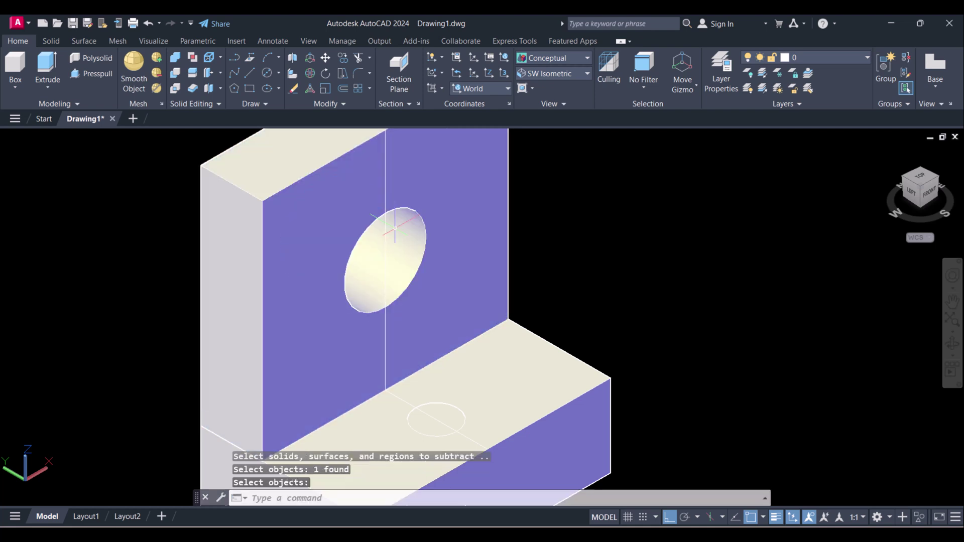
scroll(341, 236, "down", 4)
middle_click_drag(337, 246, 290, 245)
scroll(290, 244, "up", 3)
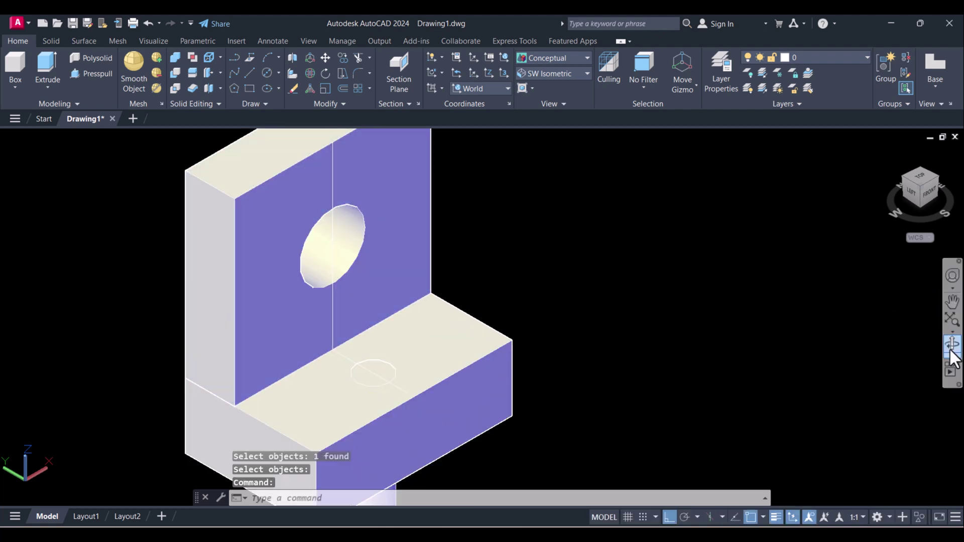
left_click(952, 343)
left_click_drag(397, 295, 398, 323)
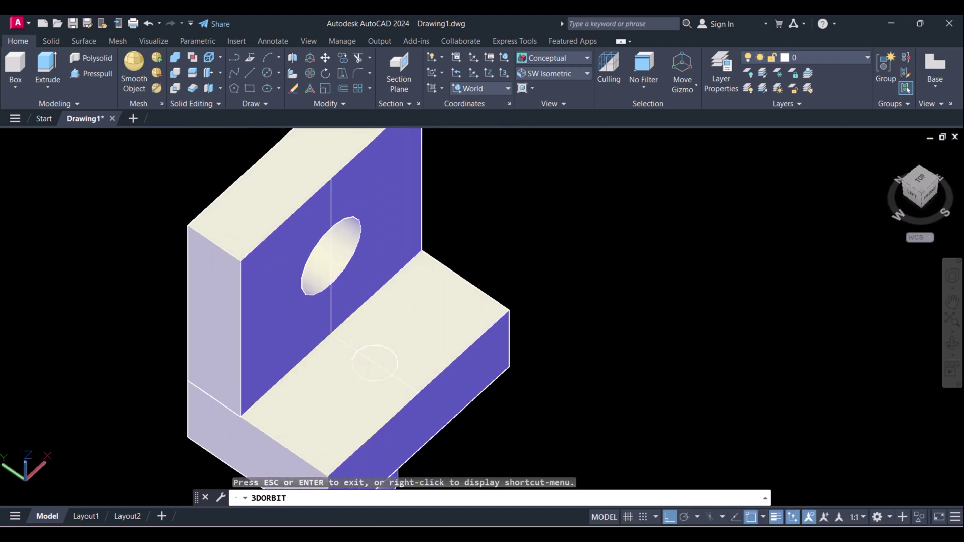
key("Escape")
- Subtract the small cylinder from the base, leaving a 10-diameter hole in its top face
scroll(382, 359, "up", 2)
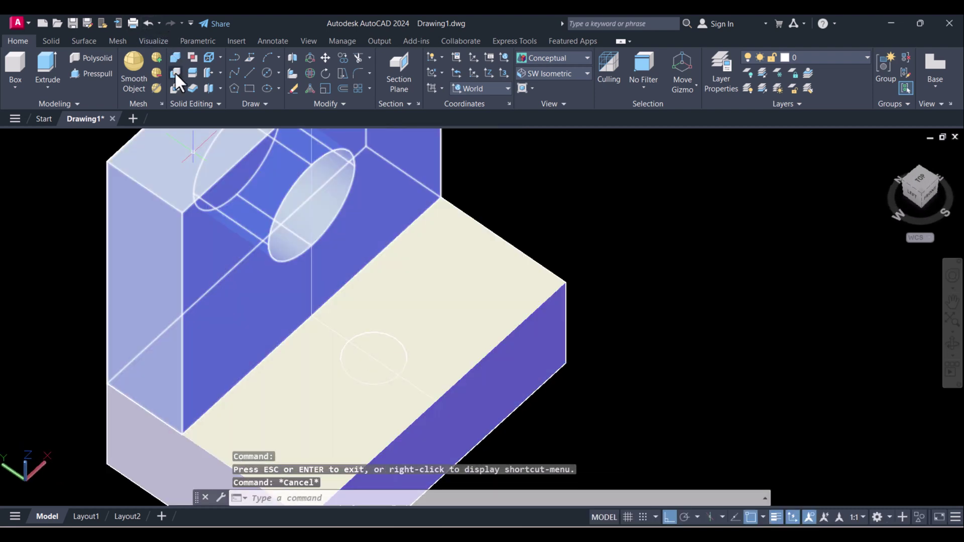
left_click(175, 72)
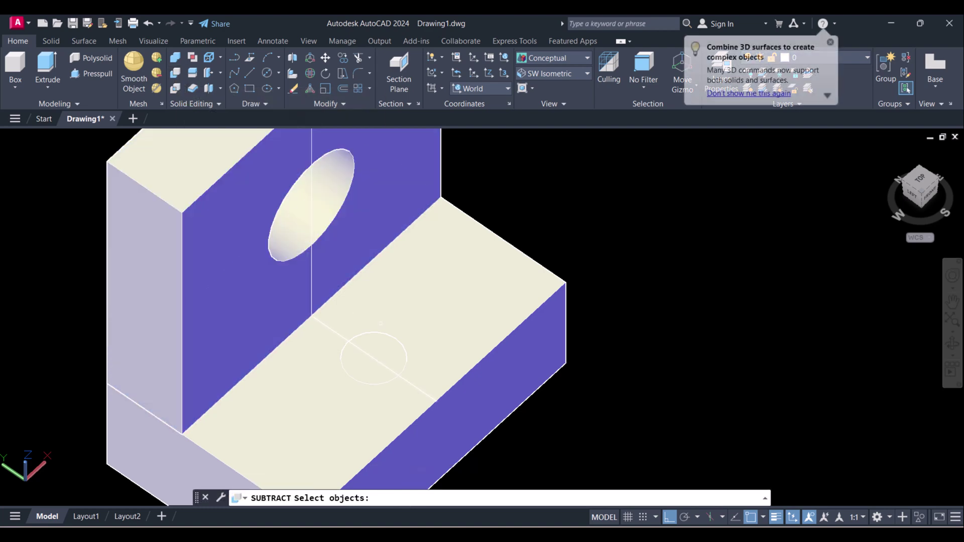
left_click(476, 335)
key("Return")
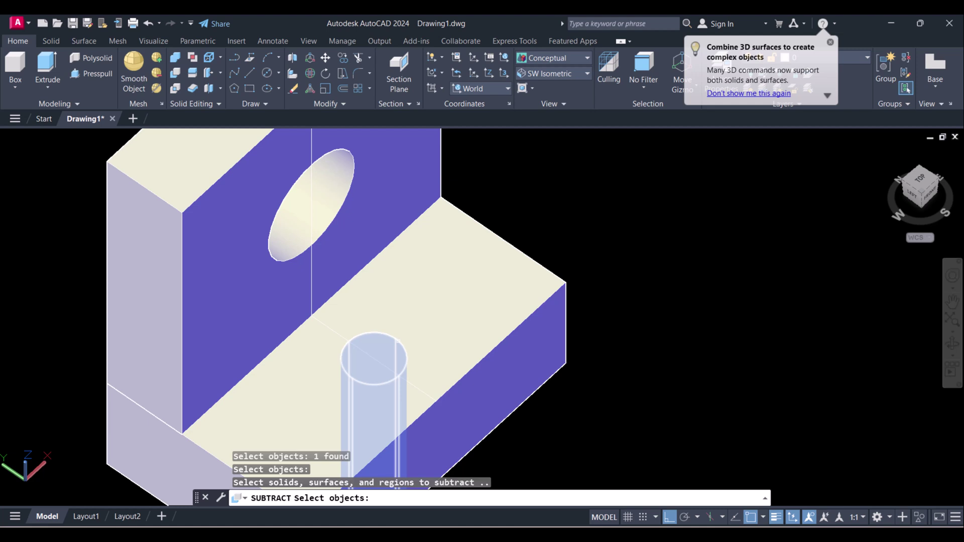
left_click(374, 396)
key("Return")
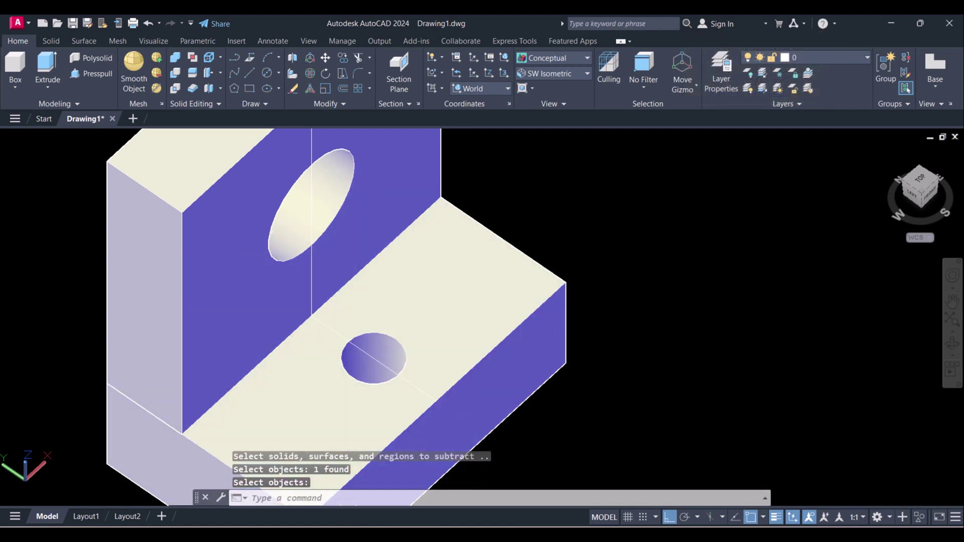
left_click(951, 343)
left_click_drag(419, 388, 395, 366)
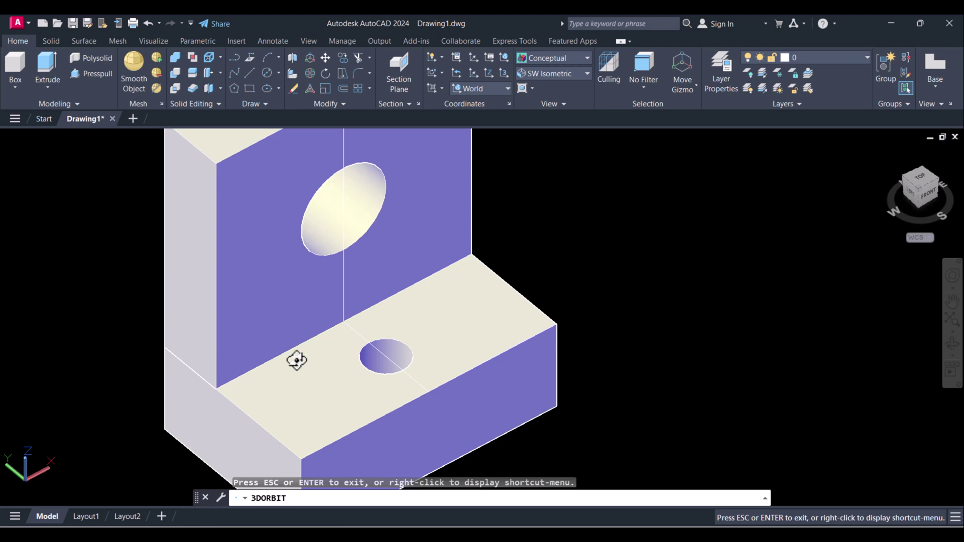
left_click_drag(297, 360, 437, 331)
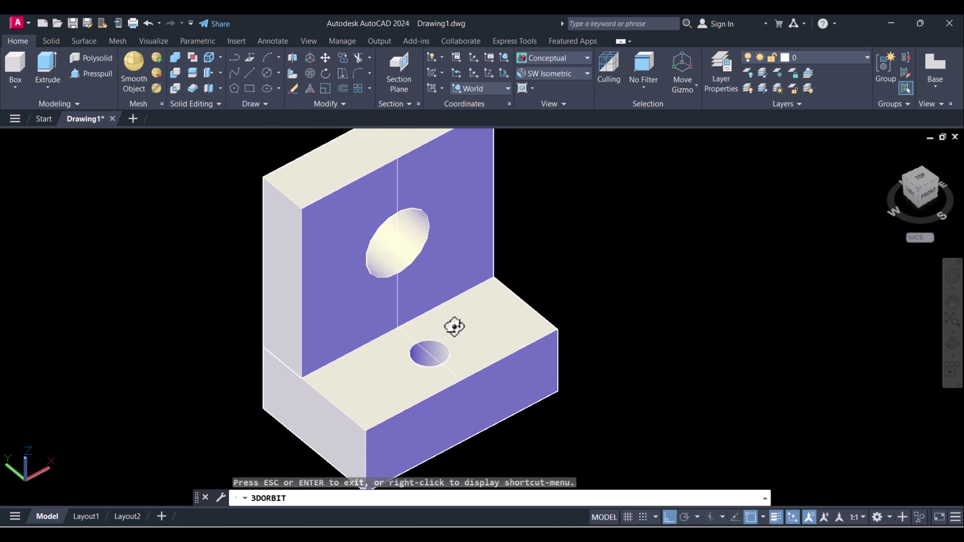
middle_click_drag(454, 326, 433, 342)
key("Escape")
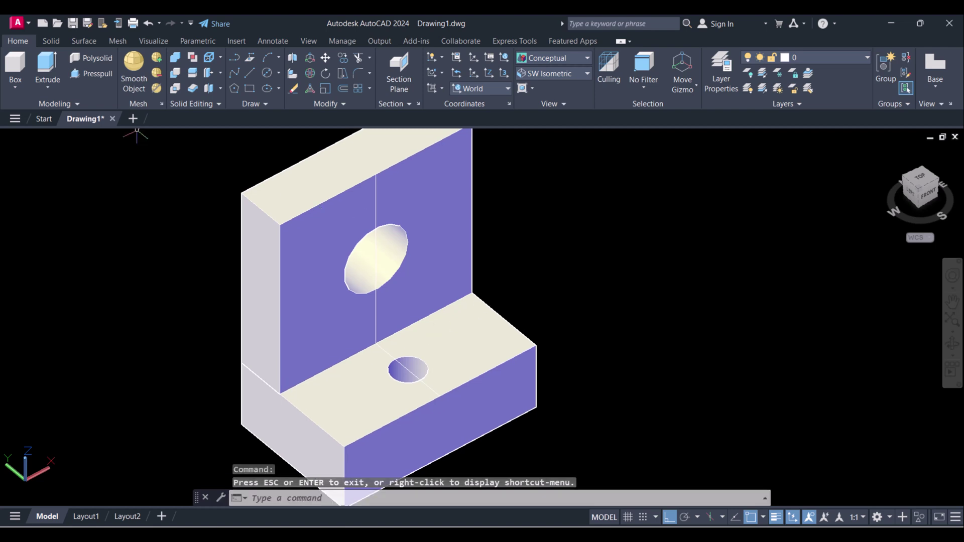
- Union the upright plate and the base into a single solid
left_click(176, 58)
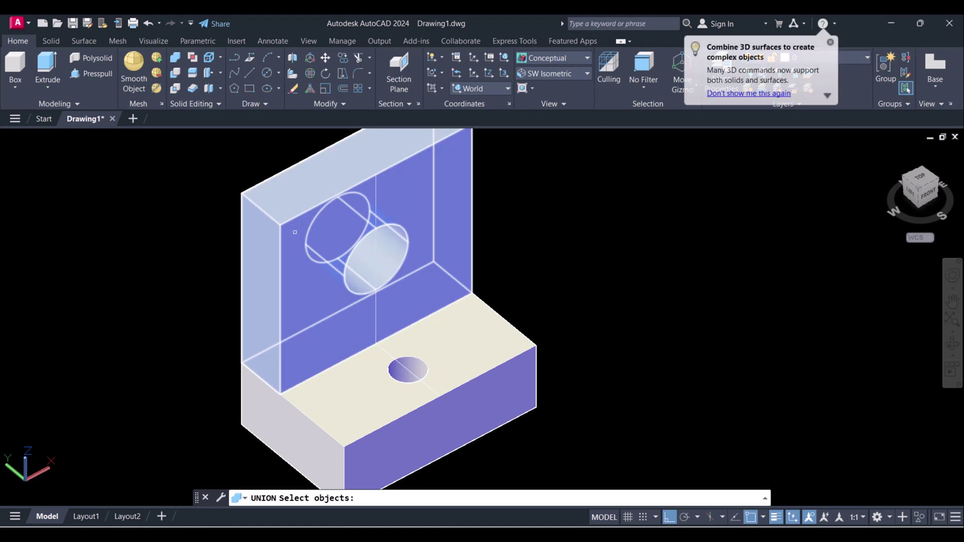
left_click(284, 214)
left_click(340, 424)
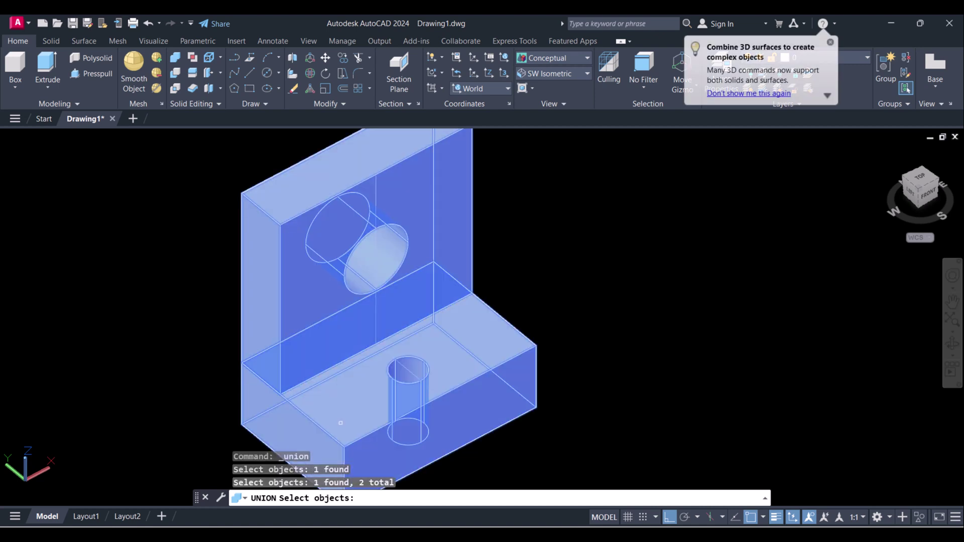
key("Return")
key("Escape")
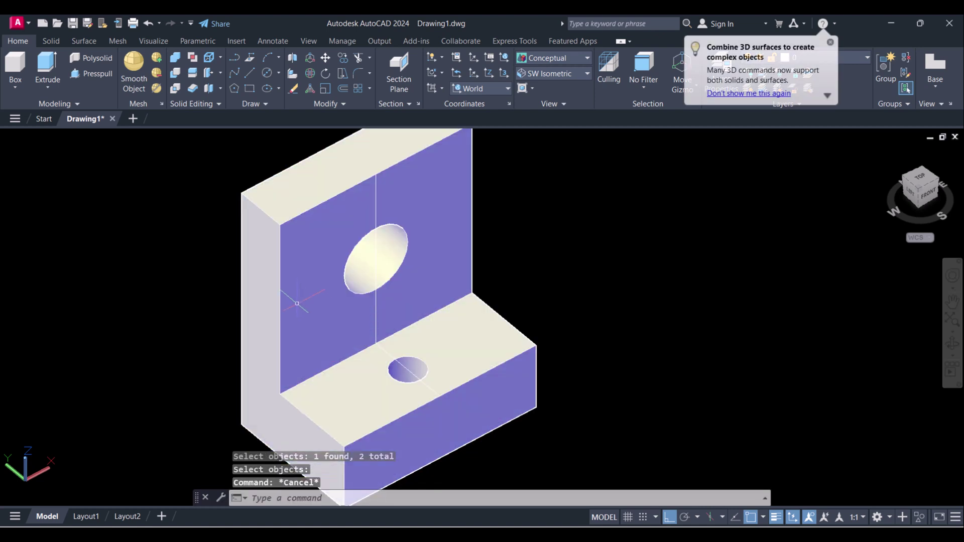
key("Escape")
- Zoom out and switch to the isometric reference drawing in Photos
scroll(219, 282, "down", 2)
scroll(266, 299, "up", 1)
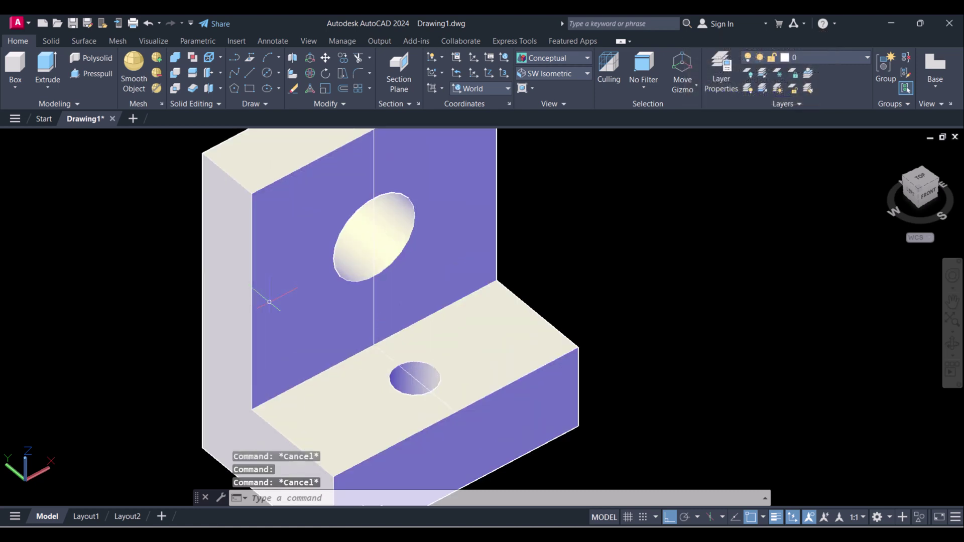
scroll(270, 302, "down", 2)
key("Escape")
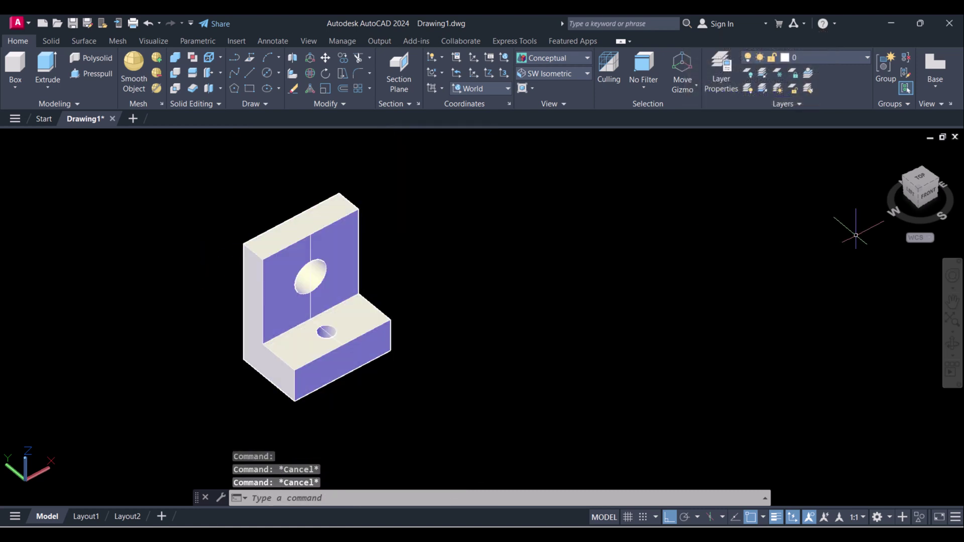
key("alt+Tab")
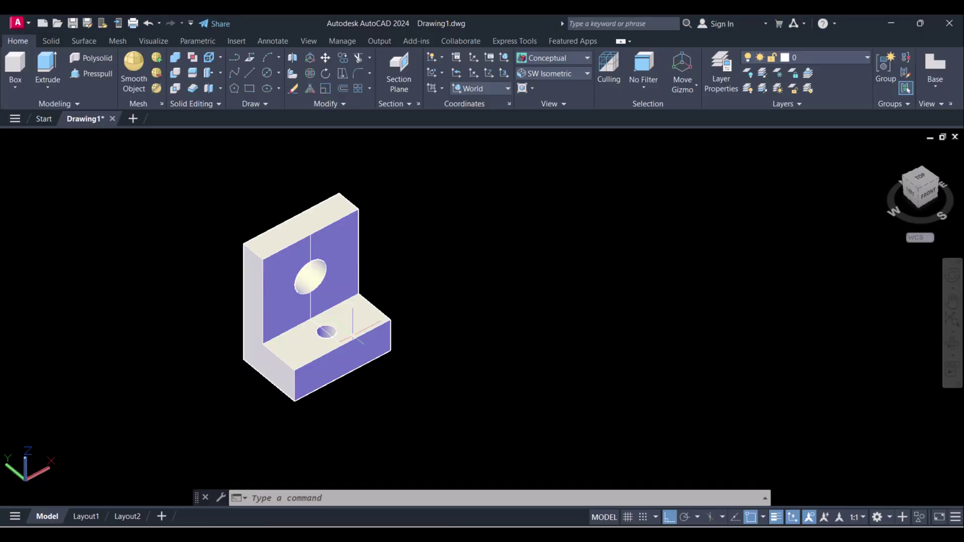
- Return to AutoCAD and zoom in on the bracket model
scroll(358, 264, "up", 5)
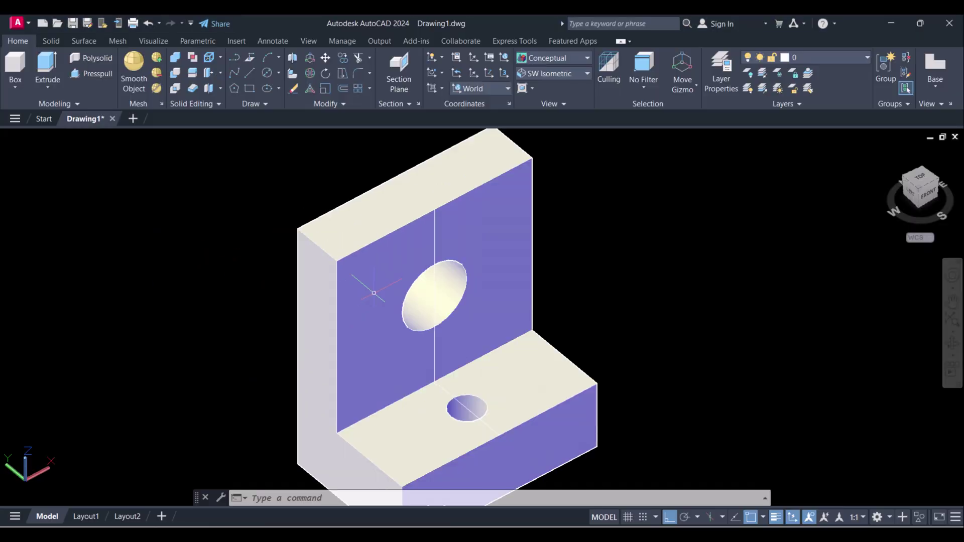
- Align the UCS with the current view using UCS View
key("Escape")
key("Escape")
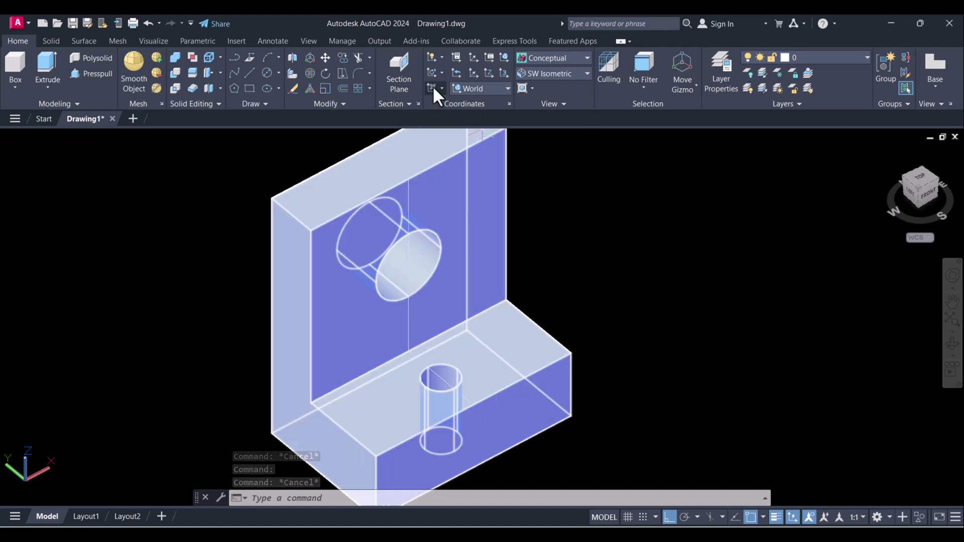
left_click(433, 86)
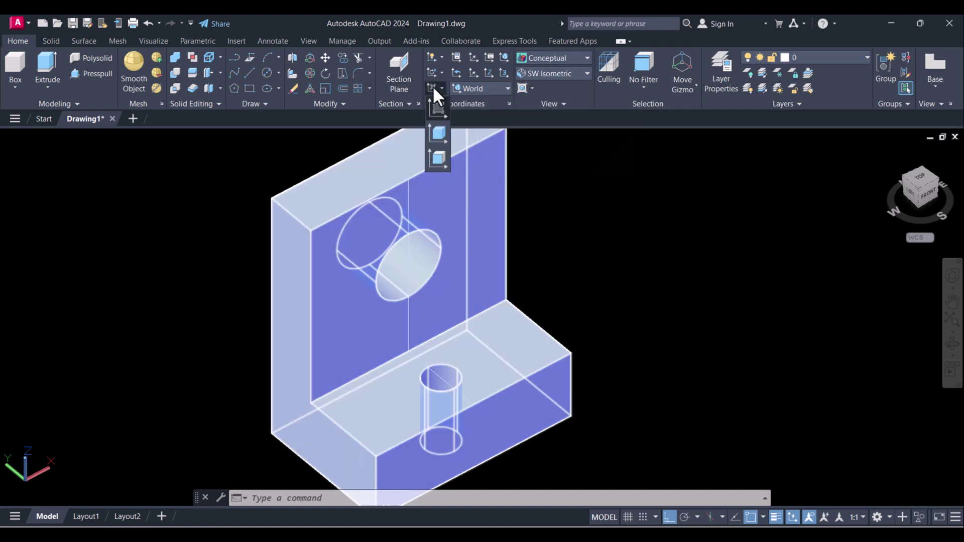
left_click(436, 108)
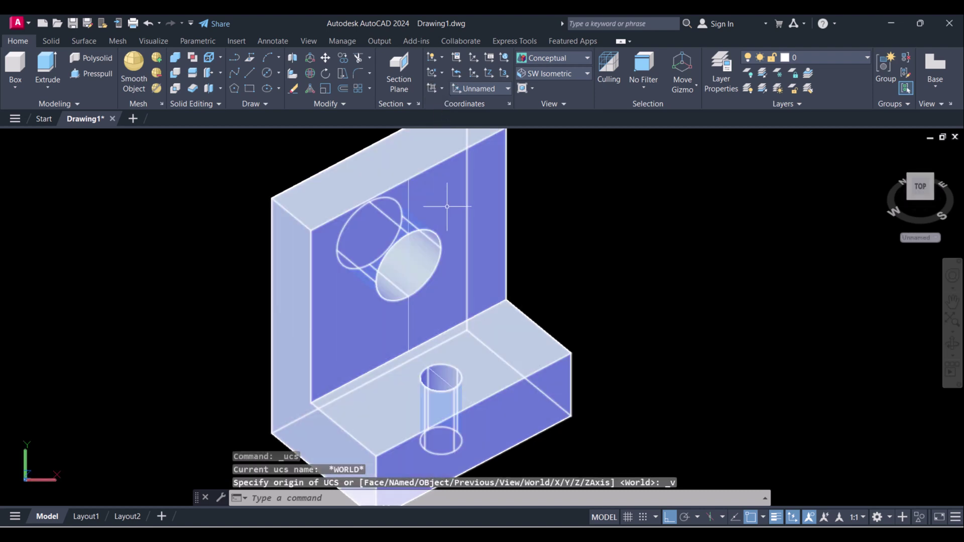
left_click(449, 205)
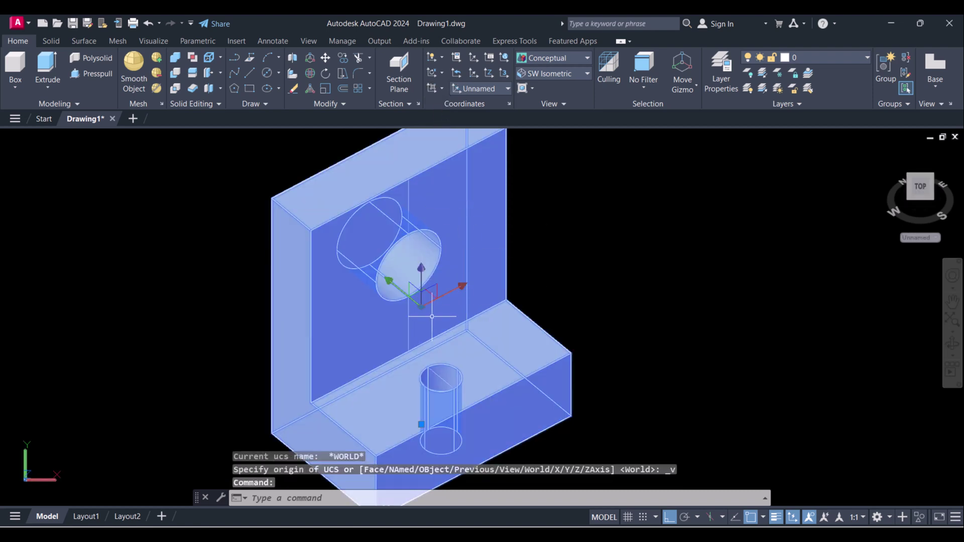
key("Escape")
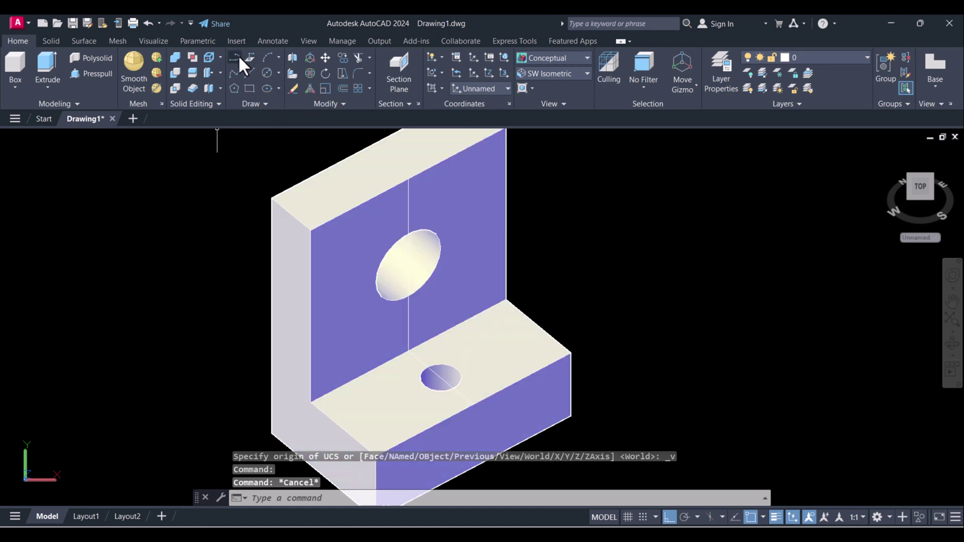
- Draw a 15-unit line from the upright plate's top corner
left_click(250, 73)
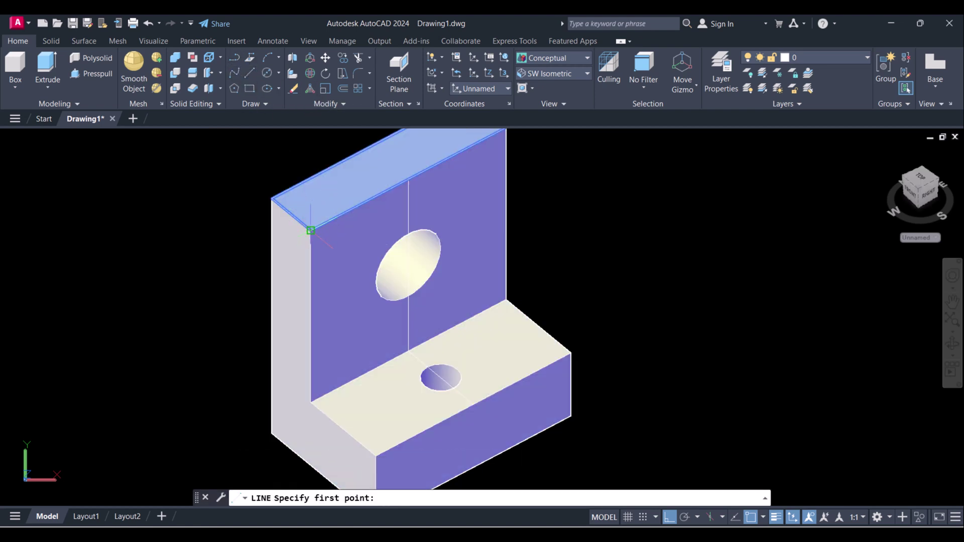
left_click(311, 230)
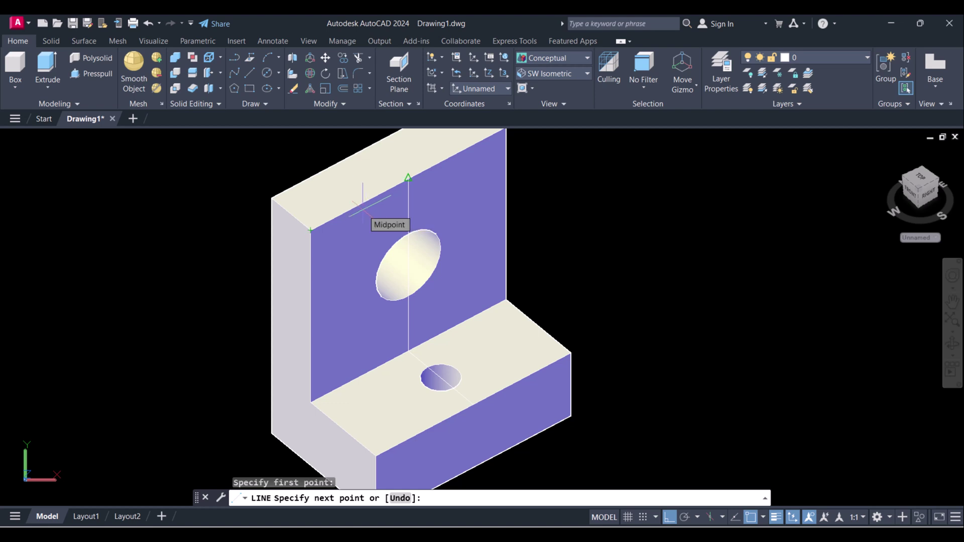
key("Return")
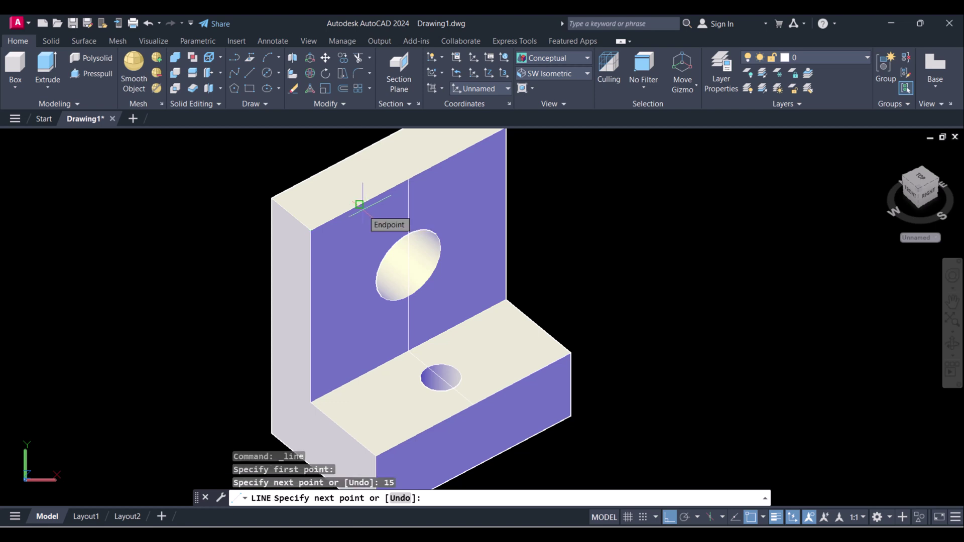
key("Escape")
type("l")
key("Return")
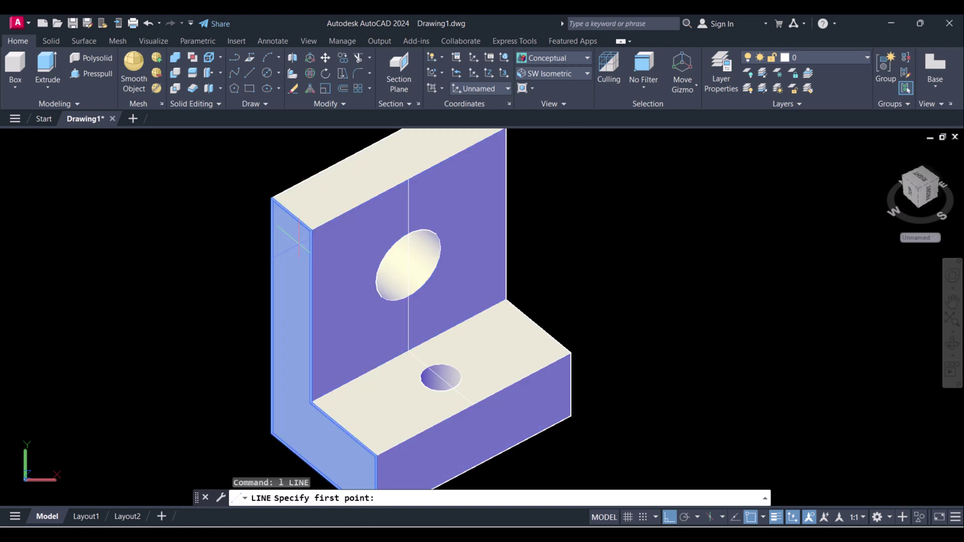
left_click(311, 230)
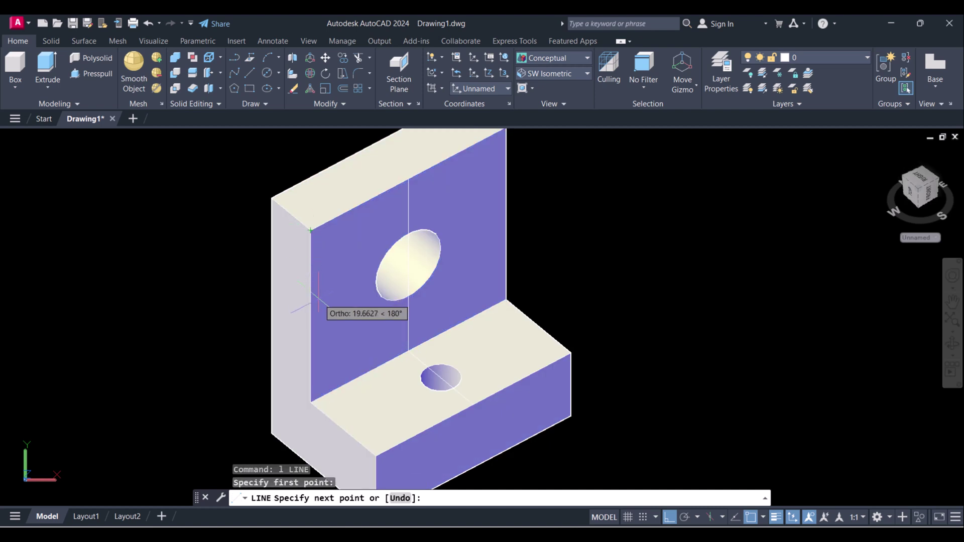
type("15")
key("Return")
key("Escape")
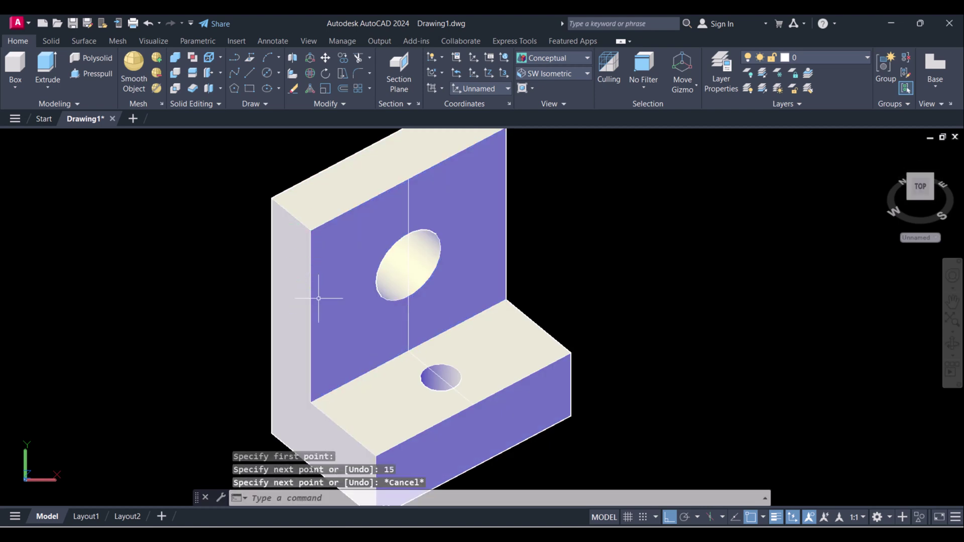
- Switch the visual style to 2D Wireframe
left_click(550, 58)
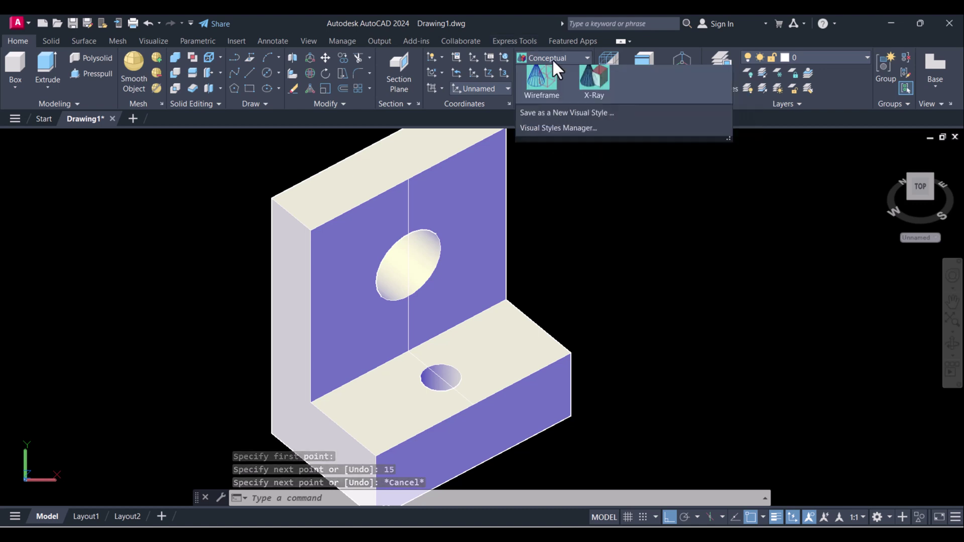
left_click(540, 74)
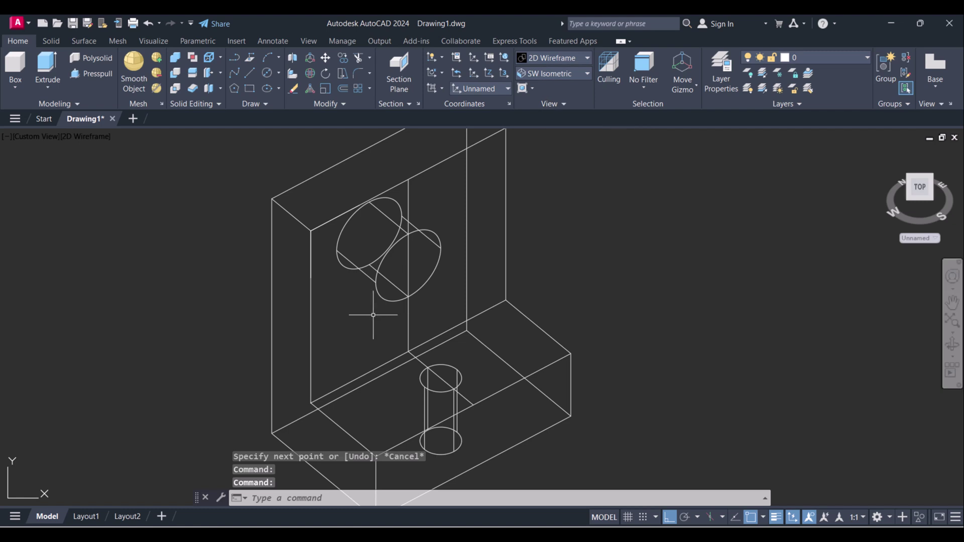
scroll(370, 295, "up", 2)
- Draw a diagonal line from the upright's left edge to its top edge beside the hole
type("l")
key("Return")
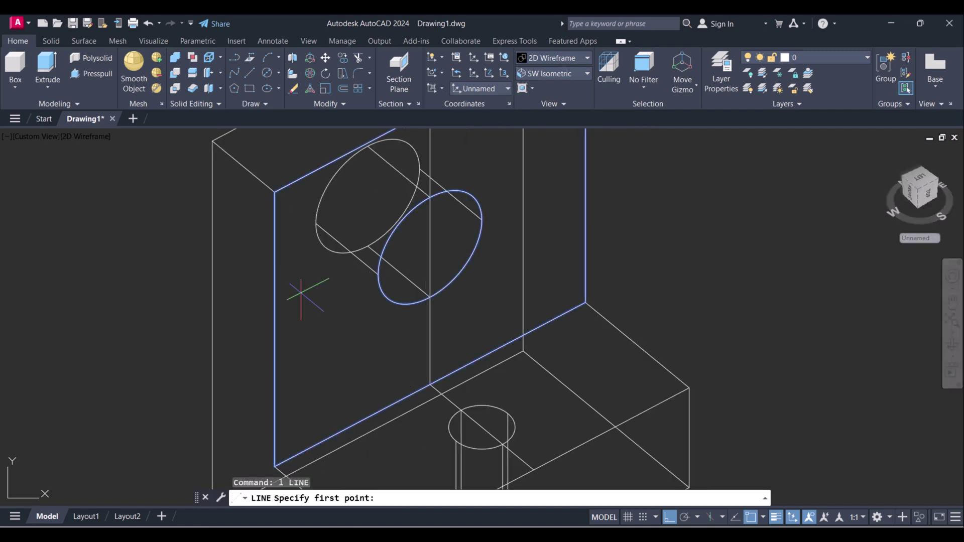
left_click(275, 266)
scroll(275, 267, "down", 3)
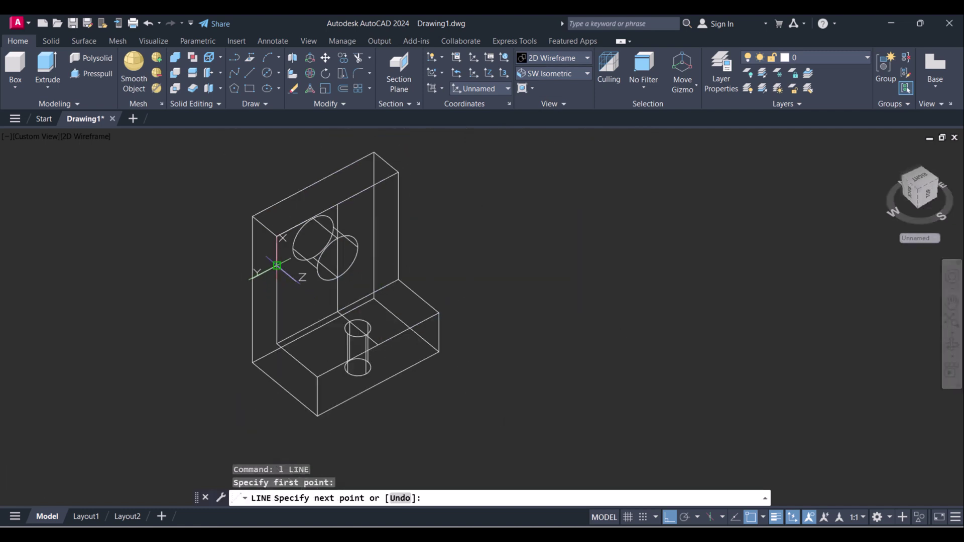
scroll(309, 222, "up", 3)
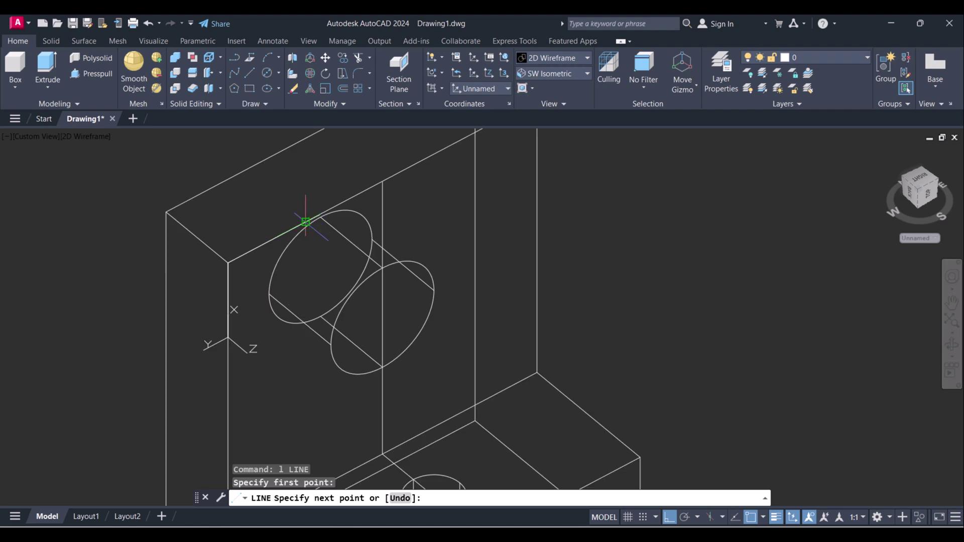
left_click(306, 221)
key("Escape")
key("Escape")
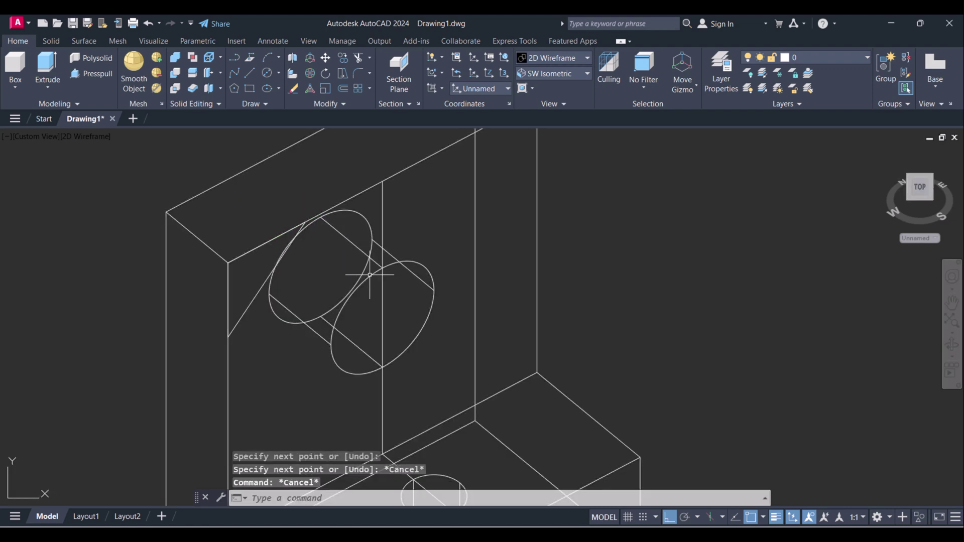
middle_click_drag(339, 293, 389, 234)
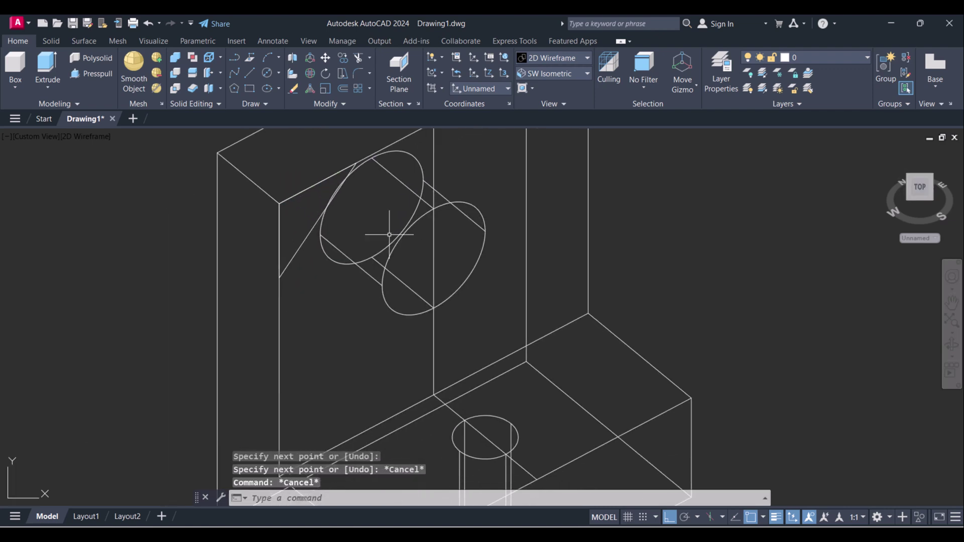
left_click(305, 241)
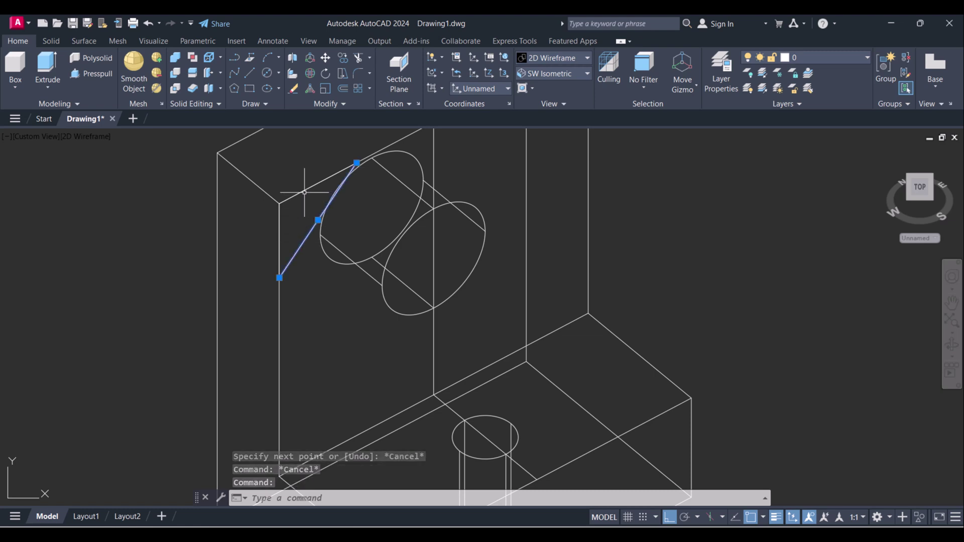
middle_click_drag(308, 192, 302, 230)
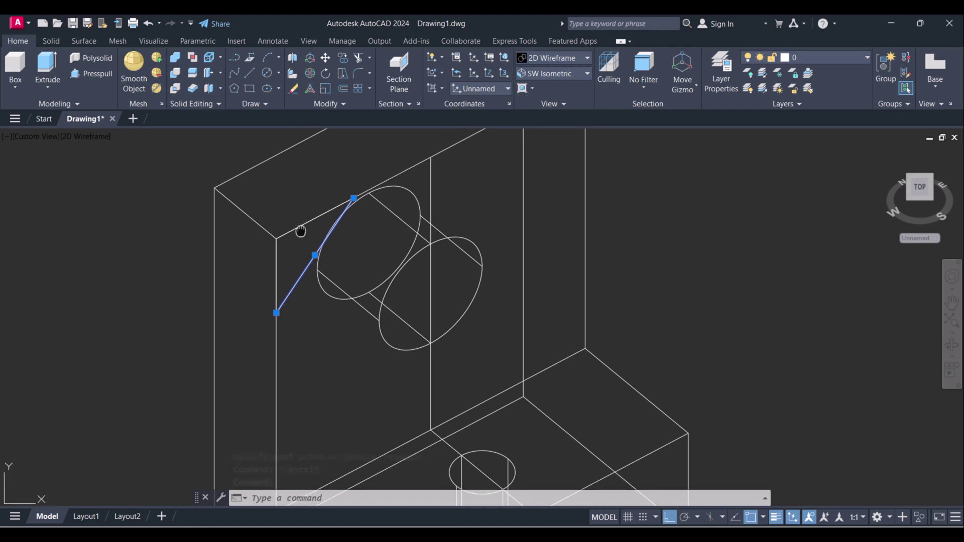
key("Escape")
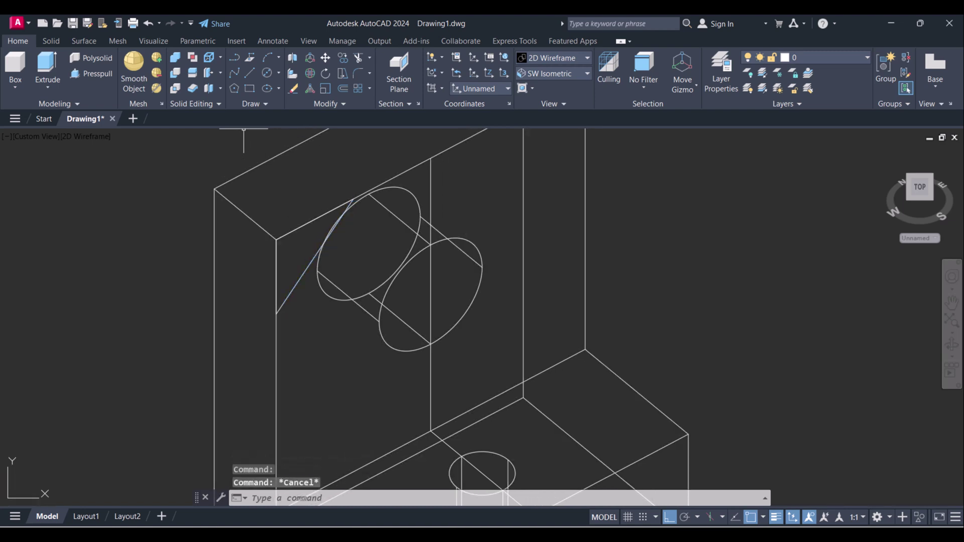
left_click(338, 104)
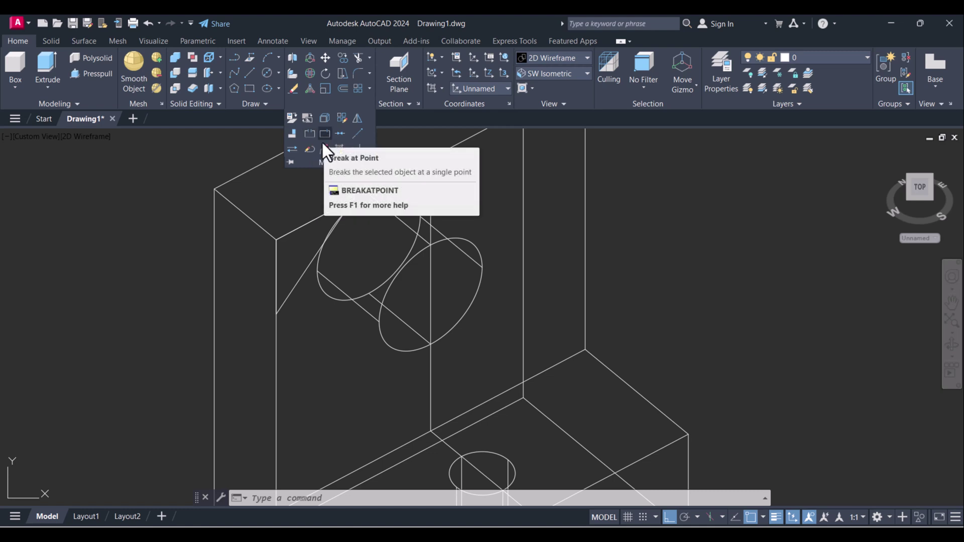
- Turn the three lines bounding the upper-left corner triangle into a single region
left_click(257, 104)
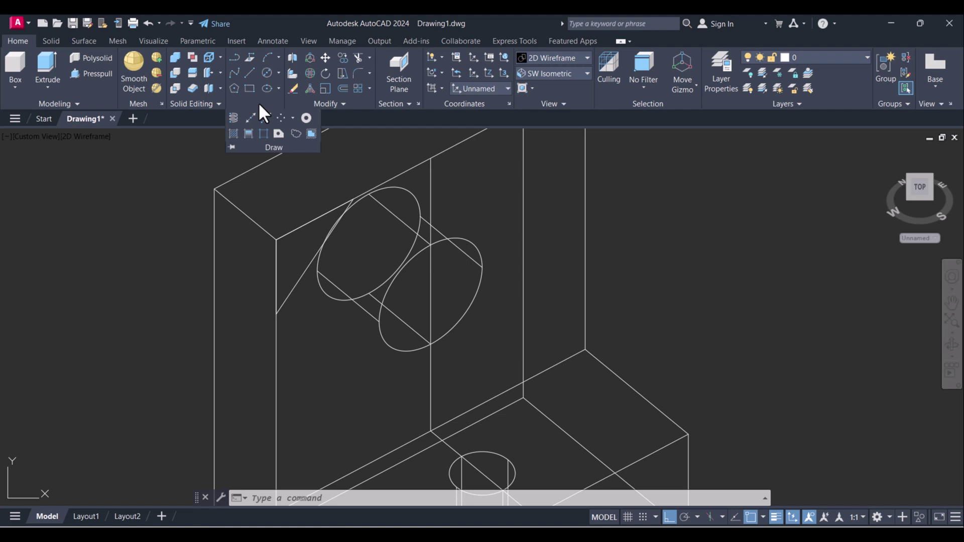
left_click(277, 134)
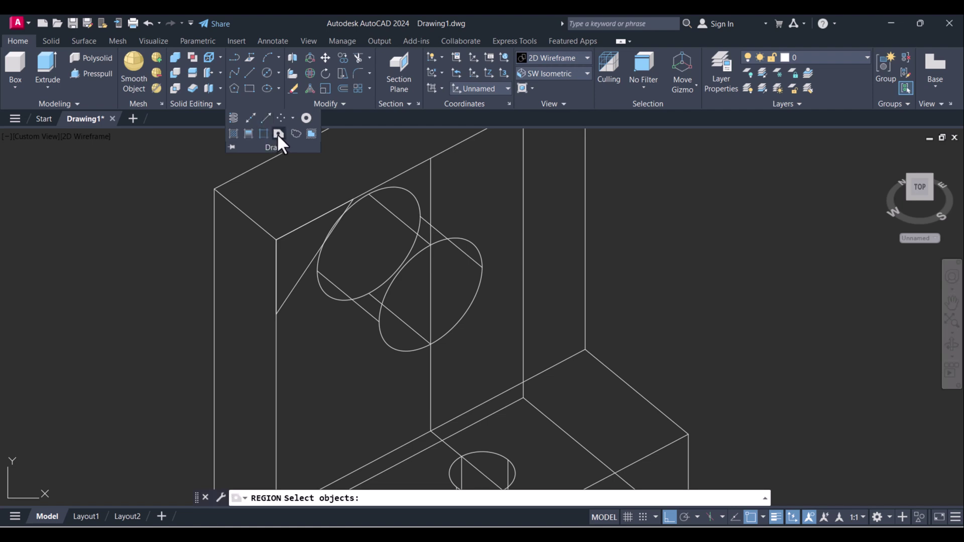
left_click(177, 173)
left_click(361, 351)
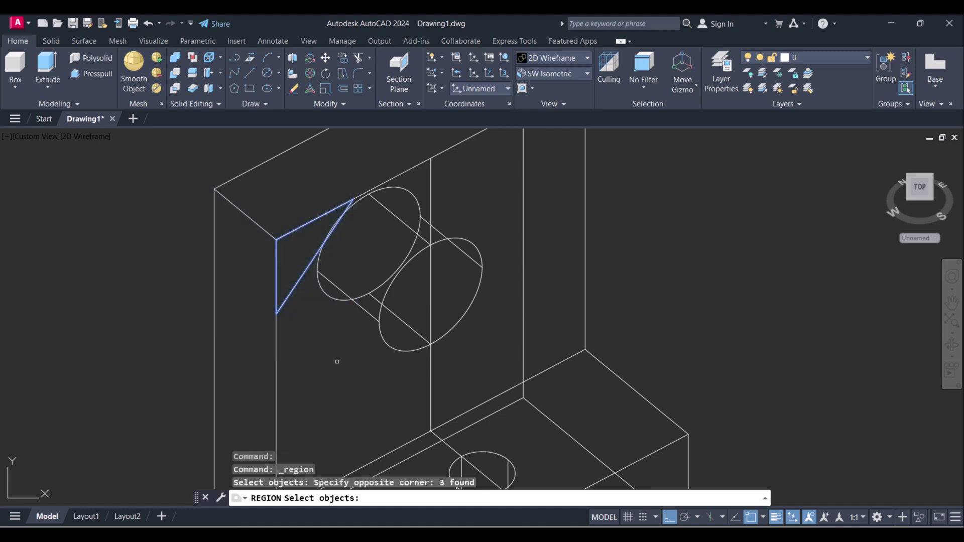
key("Return")
left_click(302, 274)
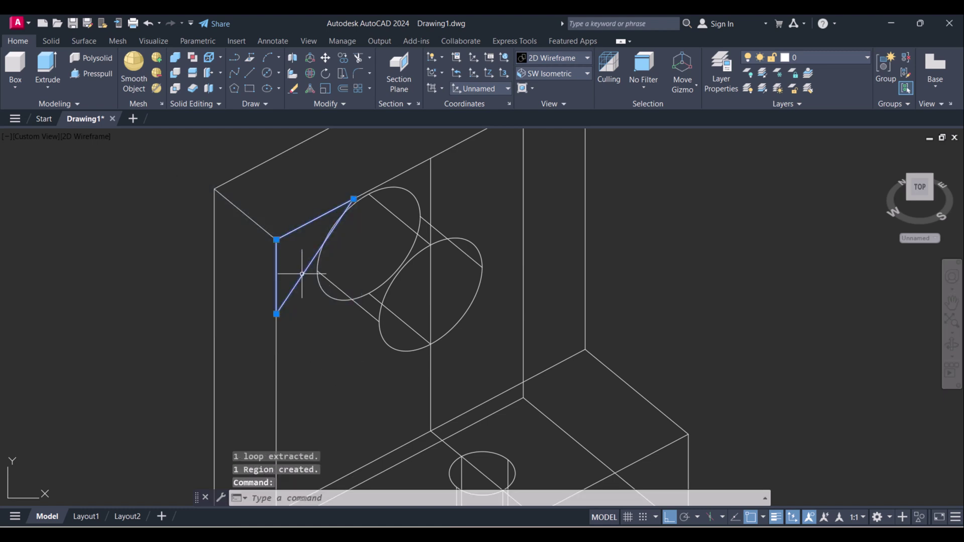
key("Escape")
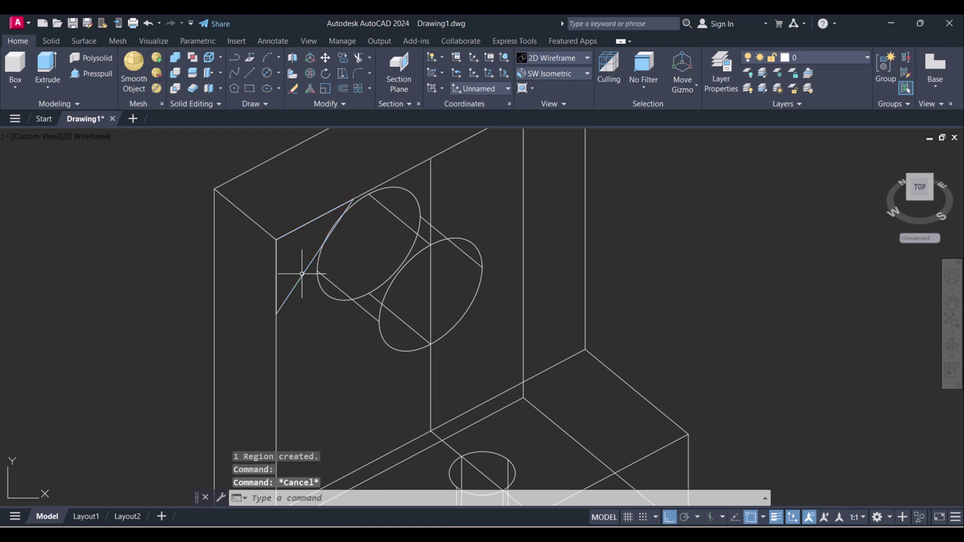
left_click(45, 64)
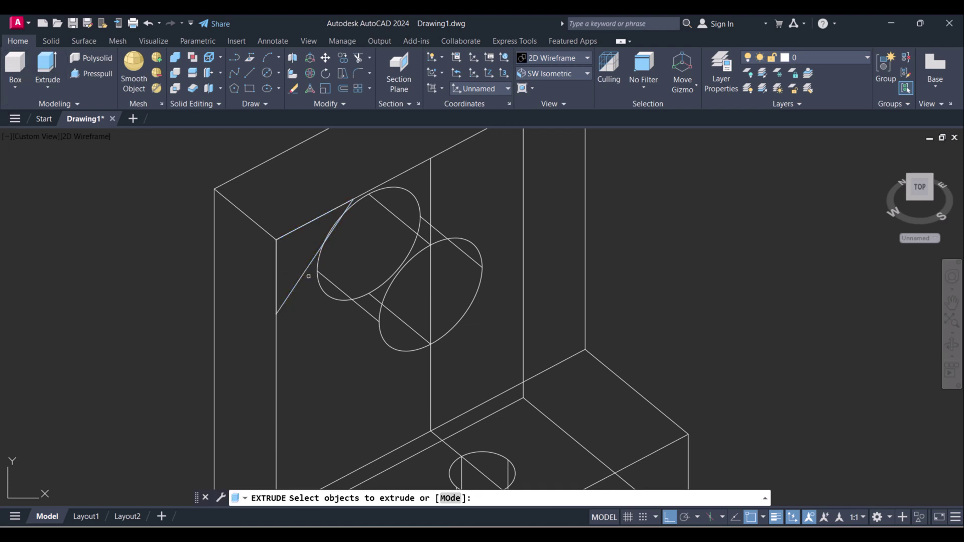
- Extrude the triangular region −41.6084 units into a wedge and shade the model in Conceptual style
left_click(304, 274)
right_click(319, 318)
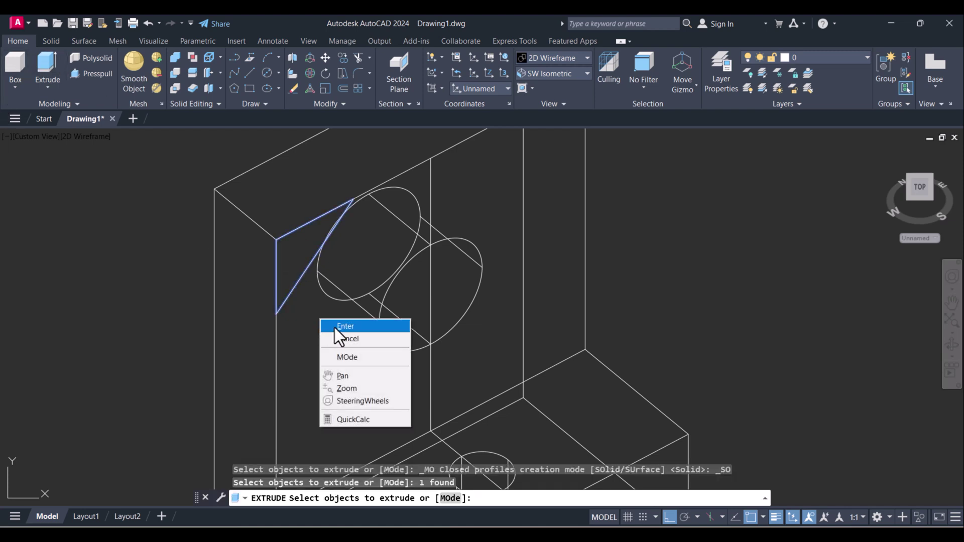
left_click(335, 328)
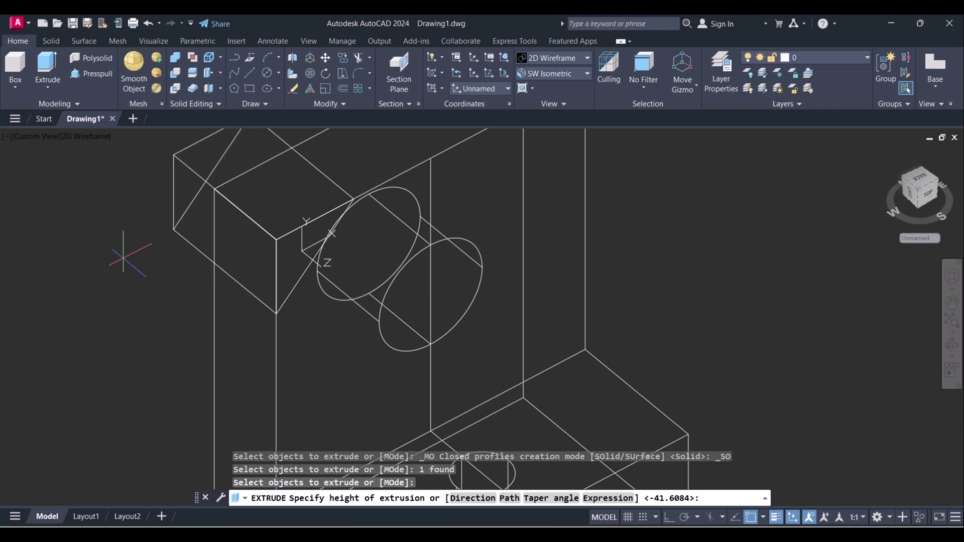
left_click(126, 257)
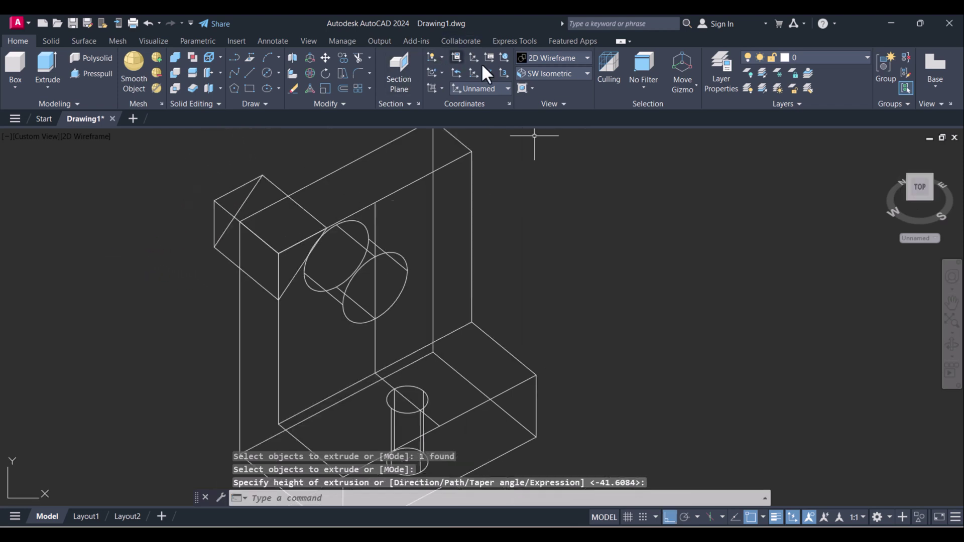
left_click(545, 57)
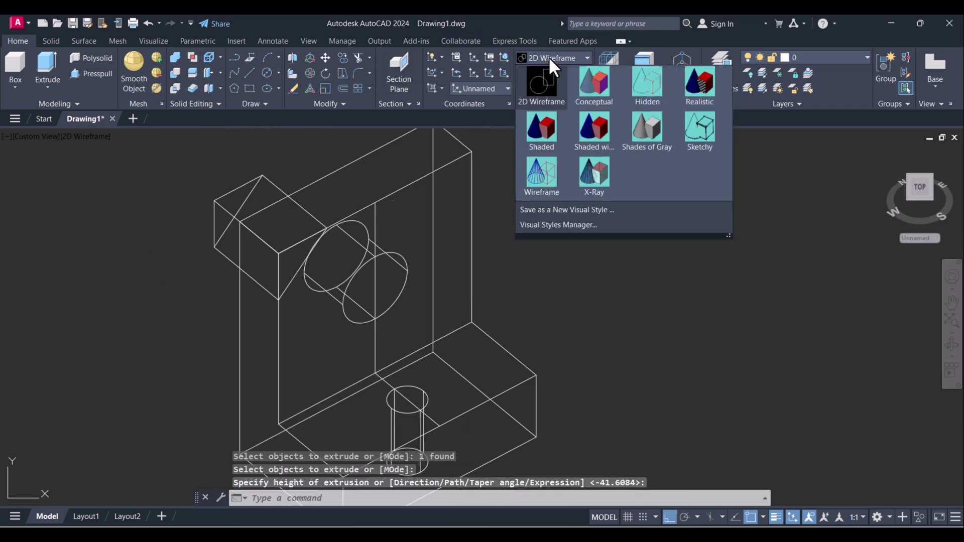
left_click(603, 86)
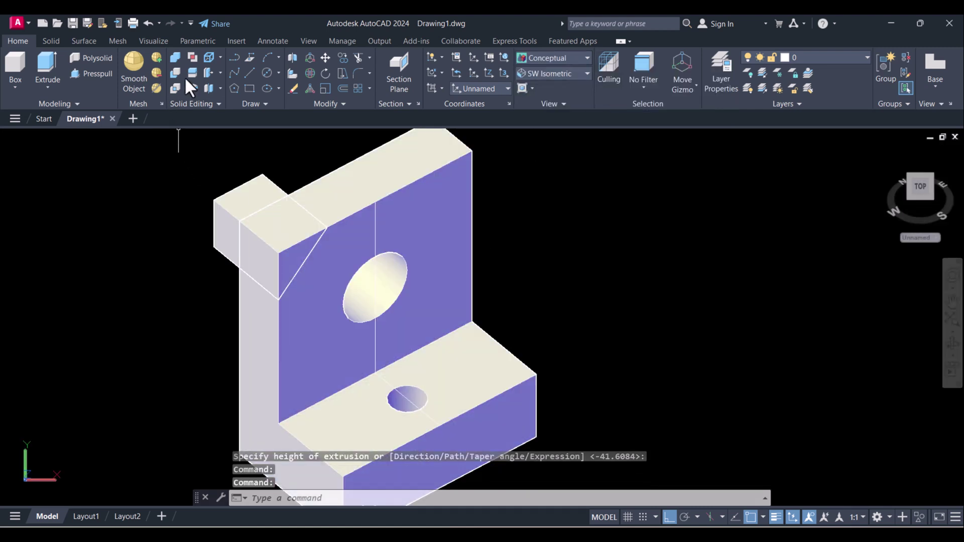
- Subtract the corner wedge from the bracket to chamfer its upper corner
left_click(176, 71)
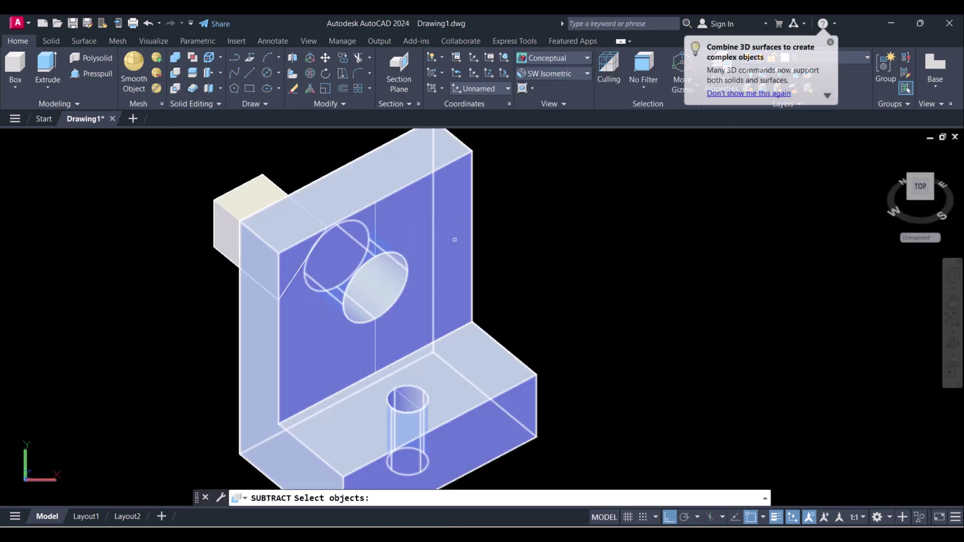
left_click(416, 217)
key("Return")
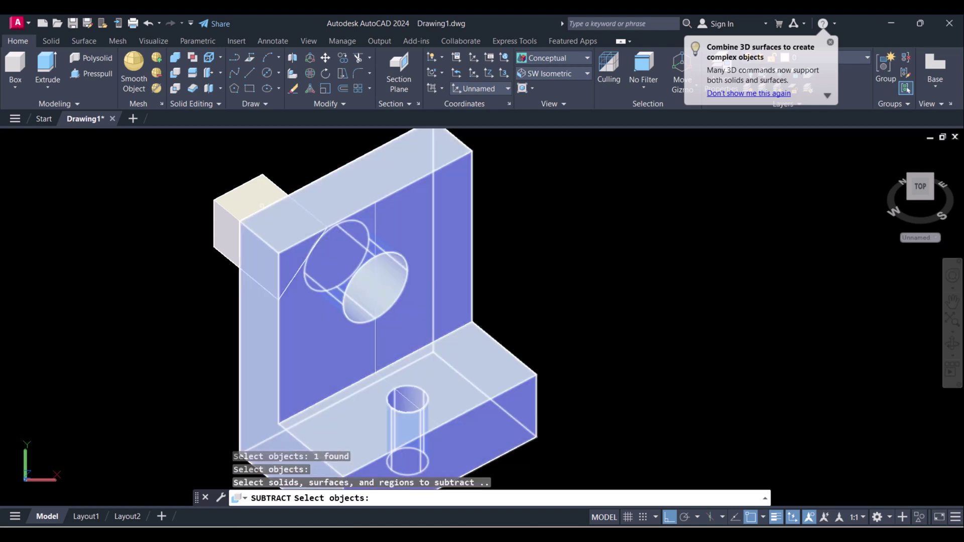
left_click(229, 199)
key("Return")
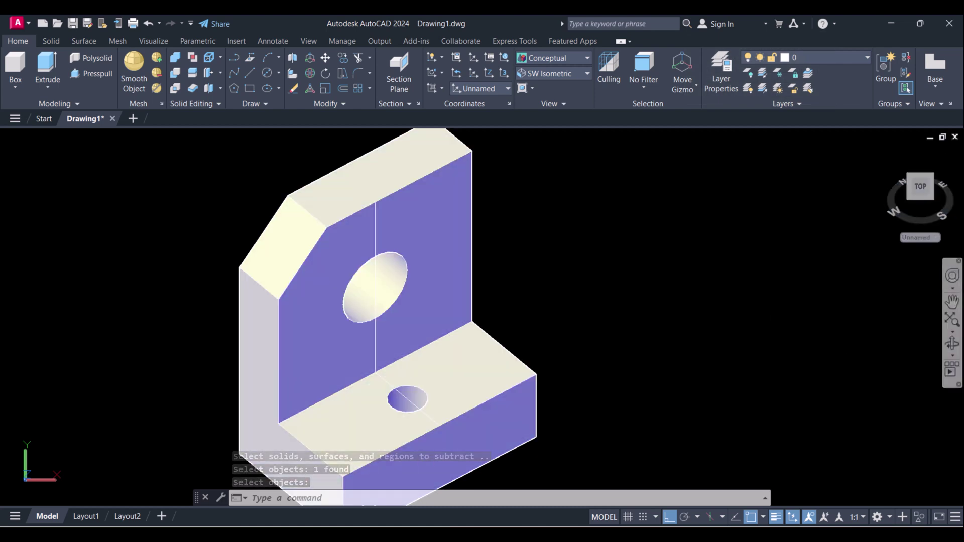
- Orbit the model to inspect the chamfer, then switch to the reference image
left_click(953, 343)
mouse_move(370, 333)
left_mouse_down()
mouse_move(255, 294)
mouse_move(327, 266)
mouse_move(439, 265)
mouse_move(351, 347)
mouse_move(361, 330)
left_mouse_up()
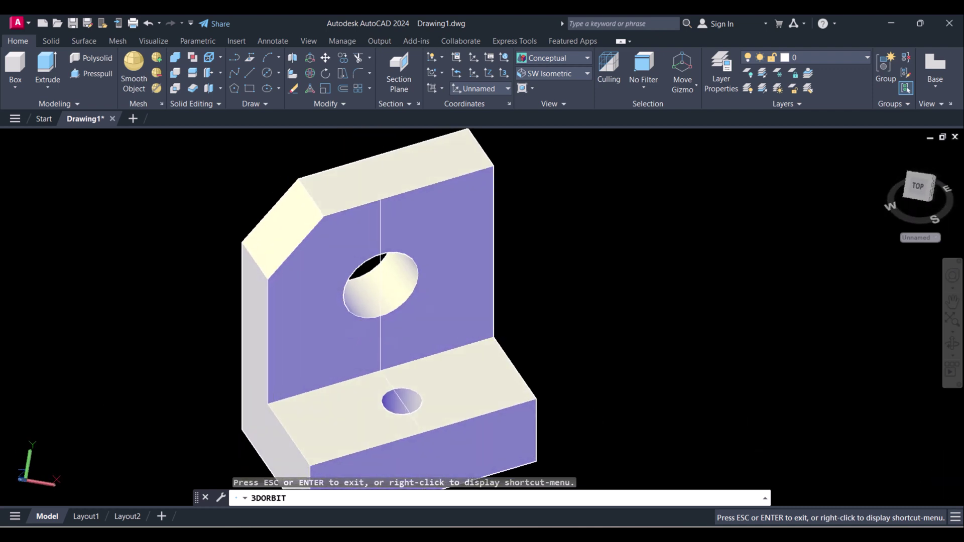
key("alt+Tab")
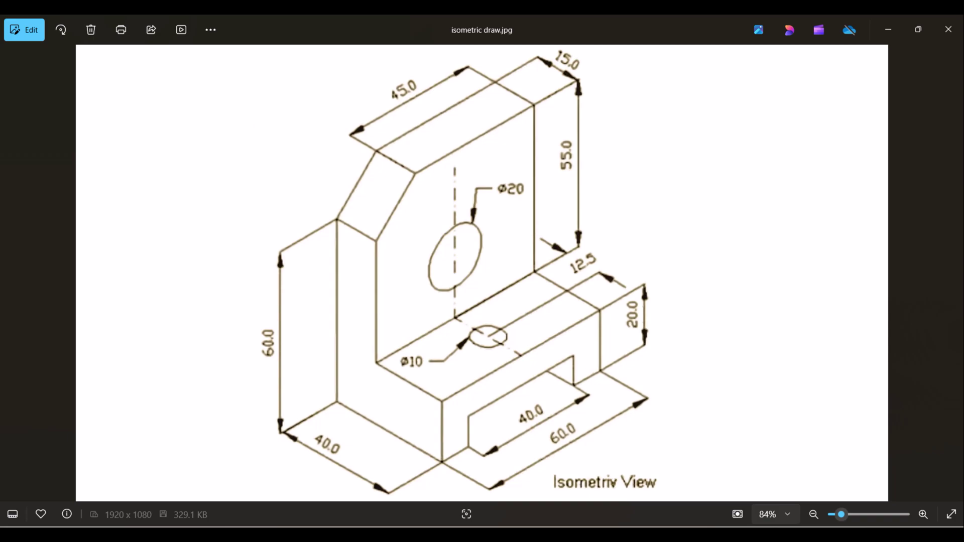
- Return to the bracket model and restore the SW Isometric view
key("alt+Tab")
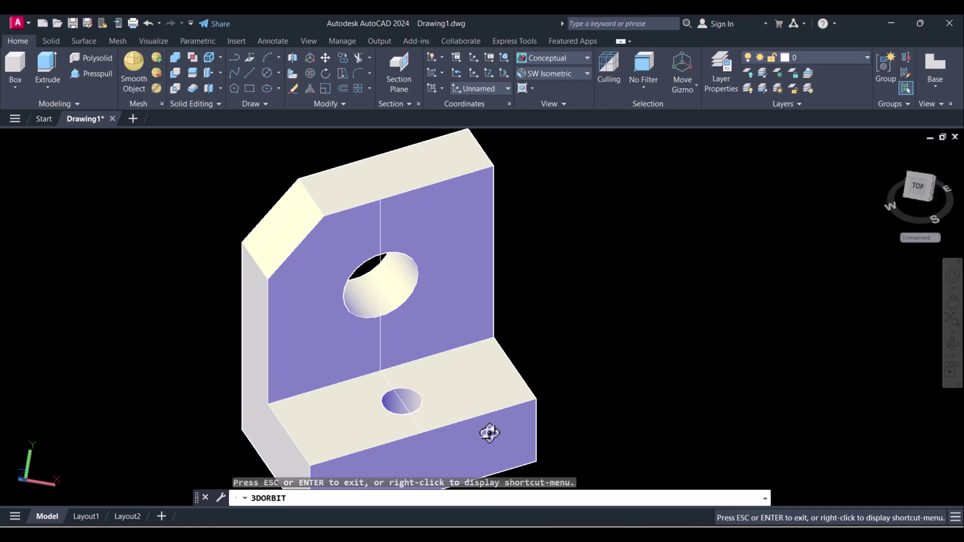
key("Escape")
left_click(560, 74)
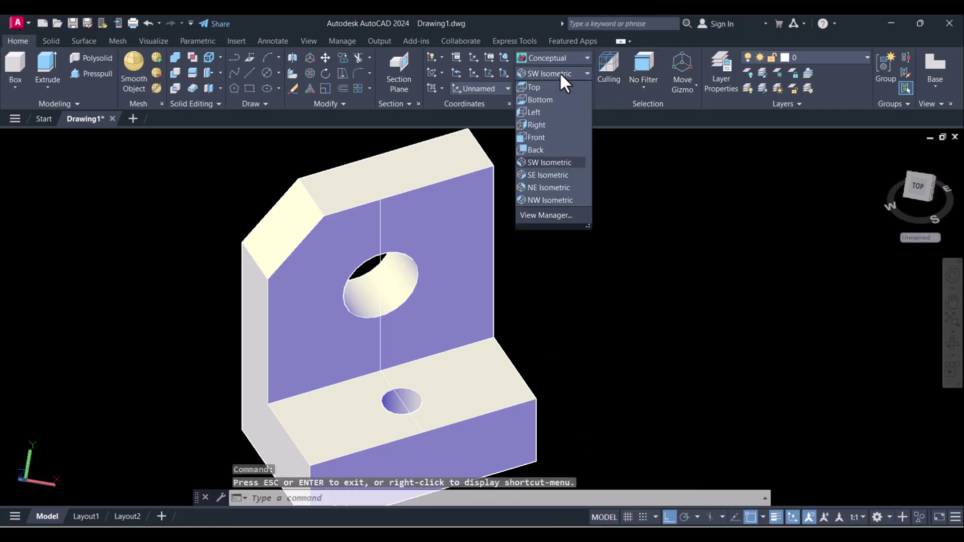
left_click(542, 159)
scroll(470, 257, "up", 5)
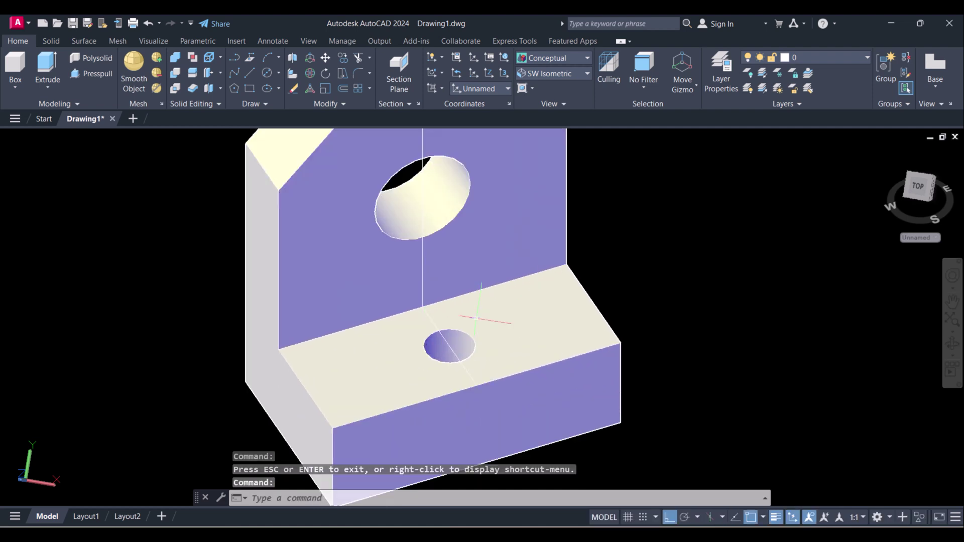
scroll(470, 257, "down", 3)
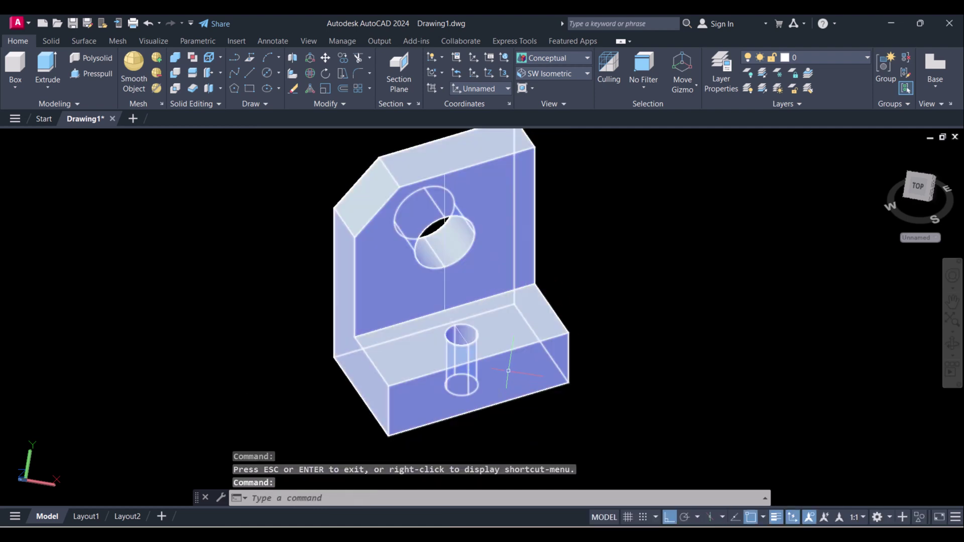
- Show the bracket in the Front view as 2D Wireframe, panned and zoomed to fit
left_click(579, 72)
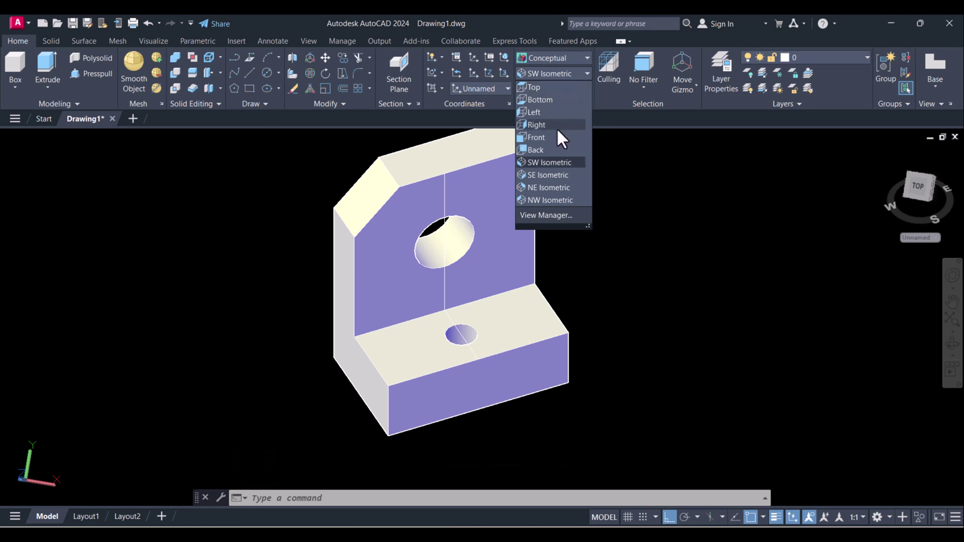
left_click(536, 138)
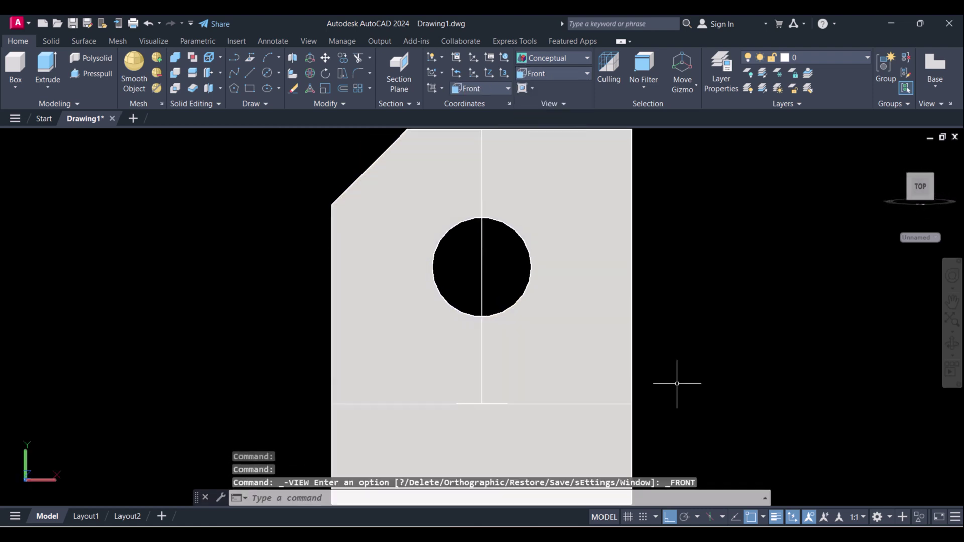
scroll(638, 425, "up", 3)
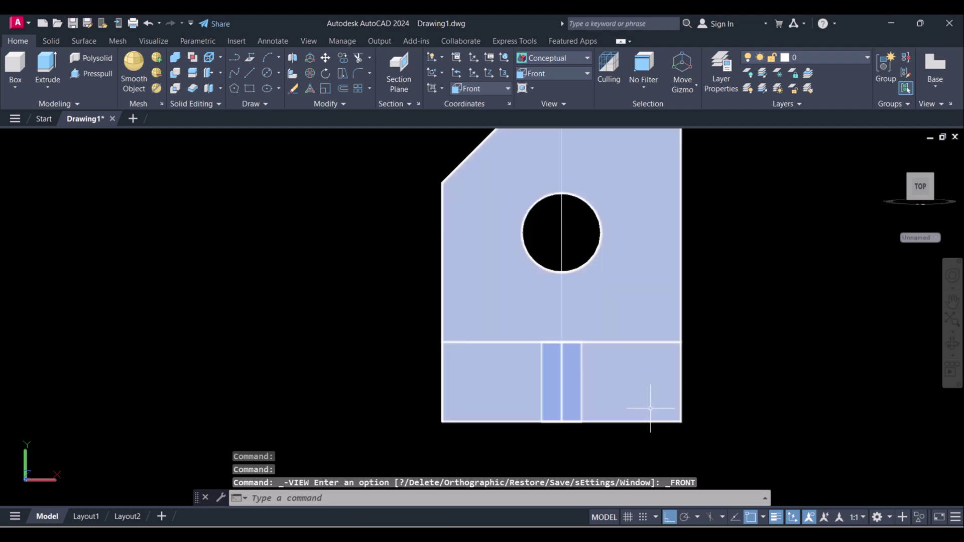
left_click(547, 58)
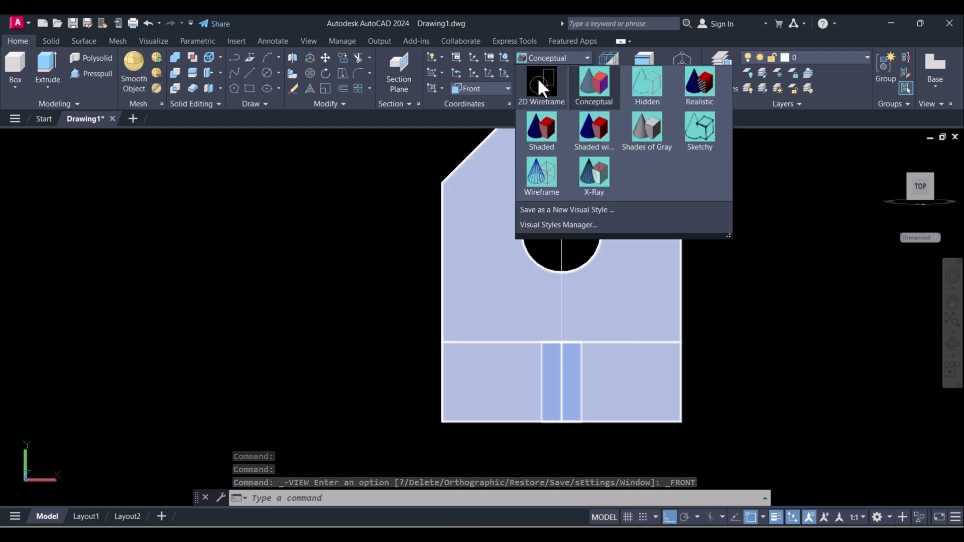
left_click(539, 82)
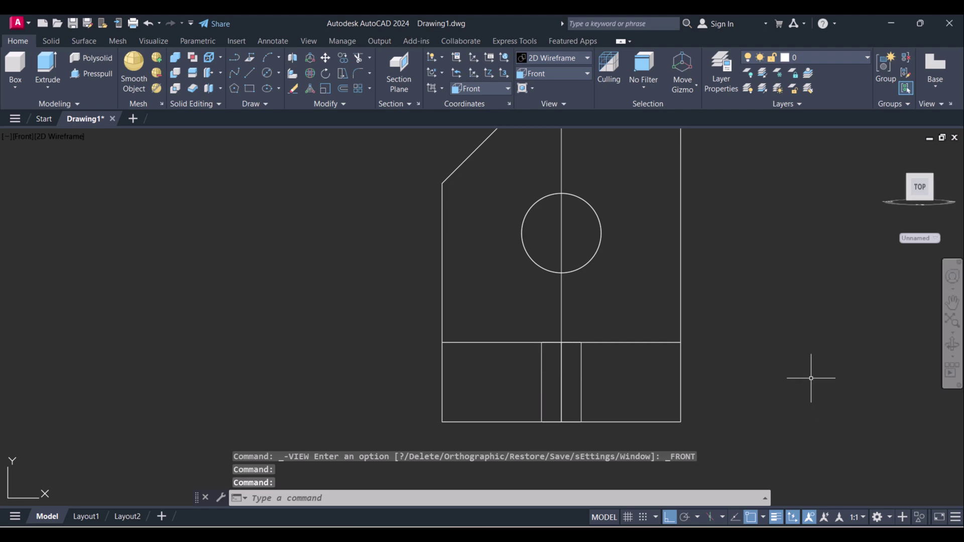
middle_click_drag(809, 379, 701, 373)
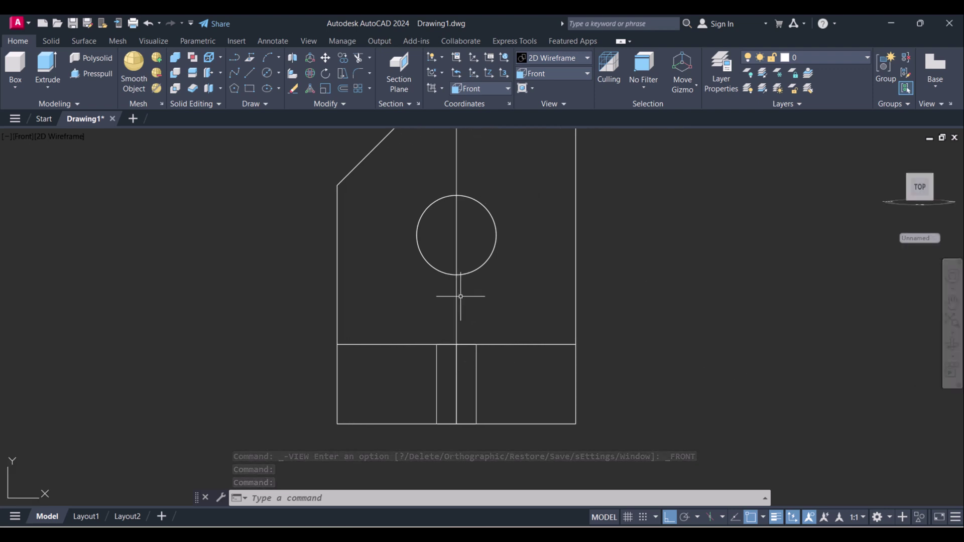
key("Escape")
scroll(463, 303, "down", 2)
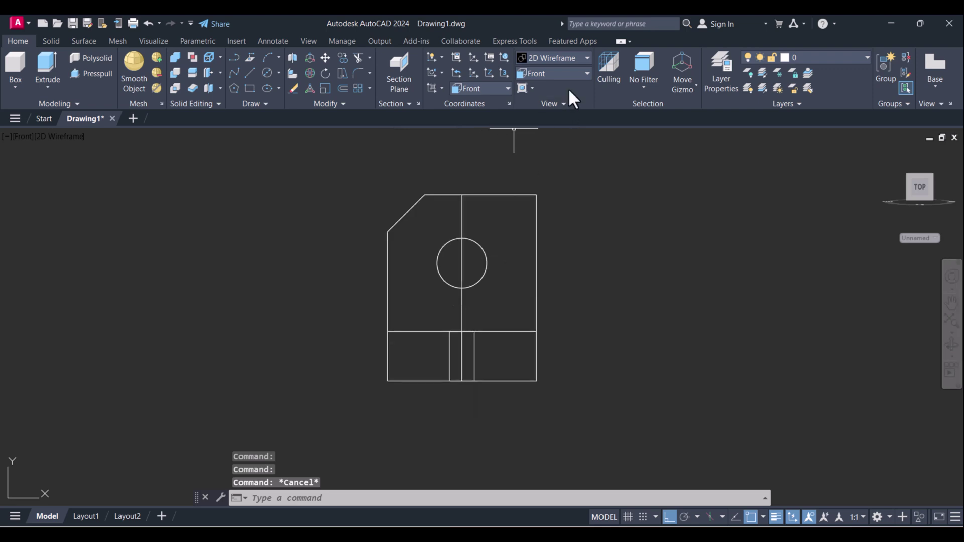
- Switch the bracket to the SW Isometric view
left_click(574, 73)
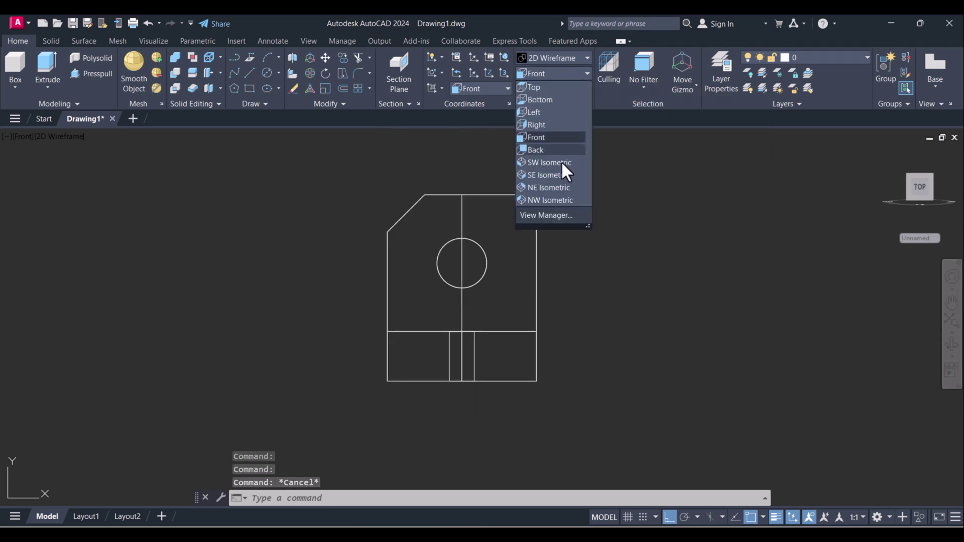
left_click(561, 161)
scroll(617, 366, "down", 3)
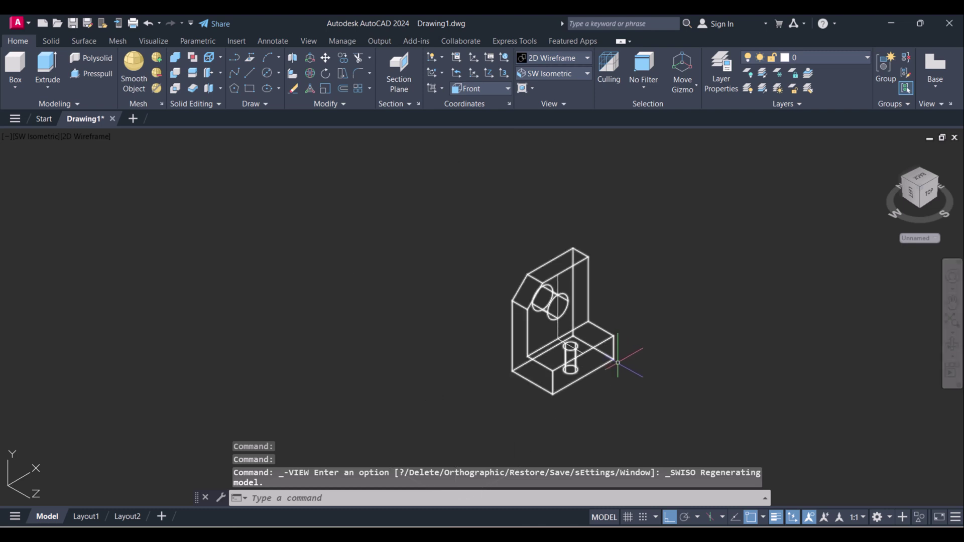
scroll(527, 369, "up", 5)
type("o")
key("Return")
key("Escape")
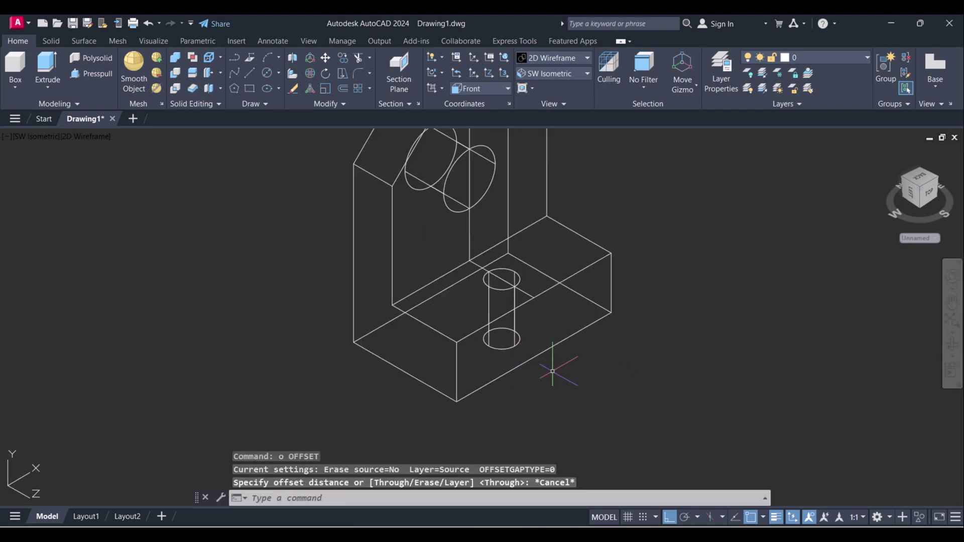
key("Escape")
- Draw a vertical line on the base face down to its lower corner
type("l")
key("Return")
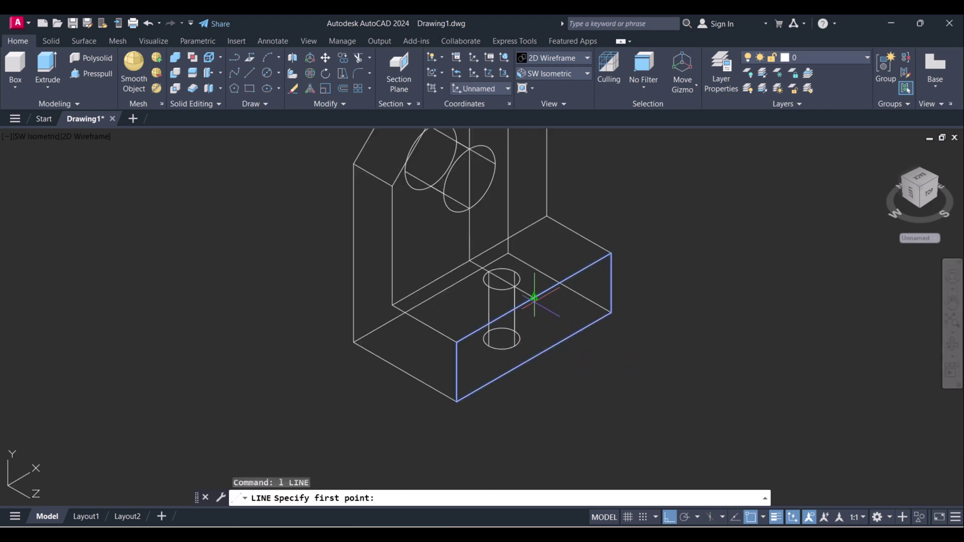
left_click(534, 299)
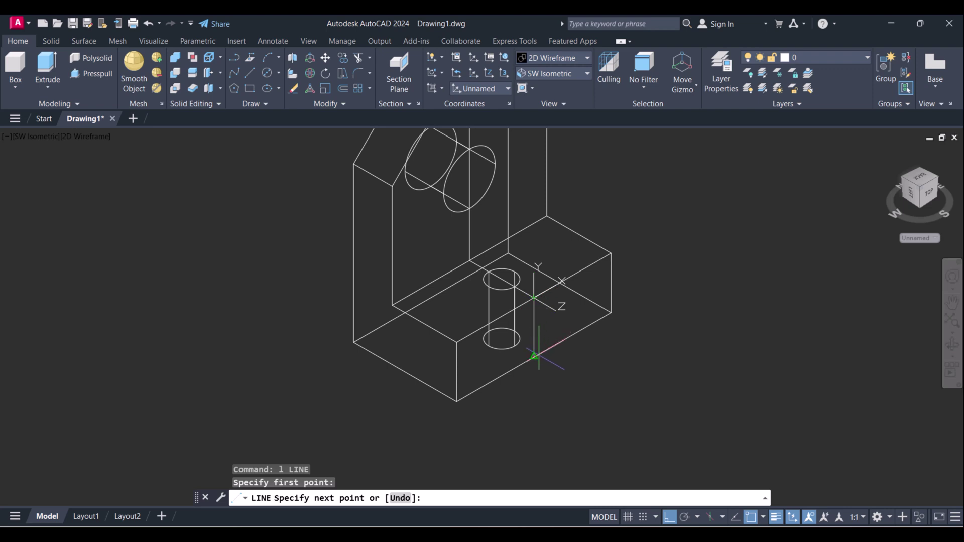
left_click(534, 357)
key("Escape")
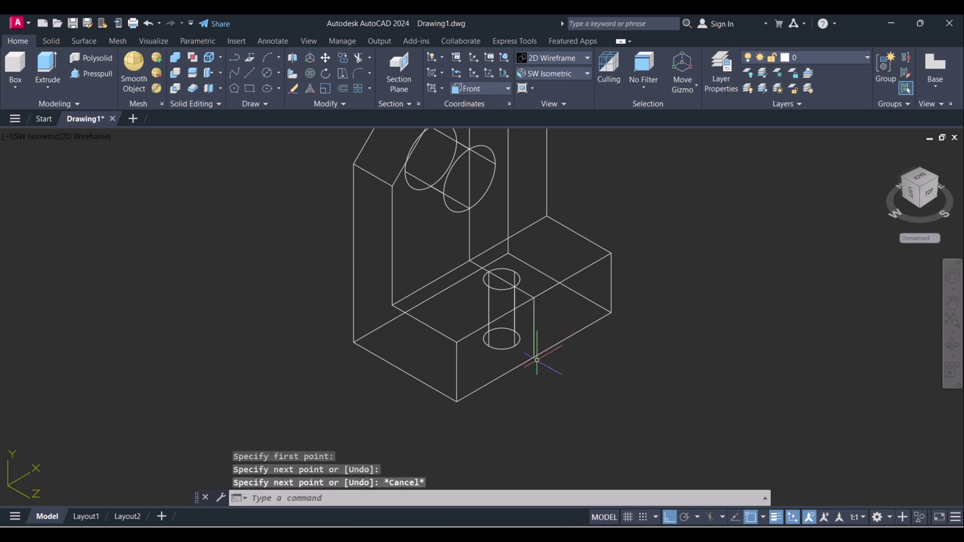
scroll(530, 381, "up", 3)
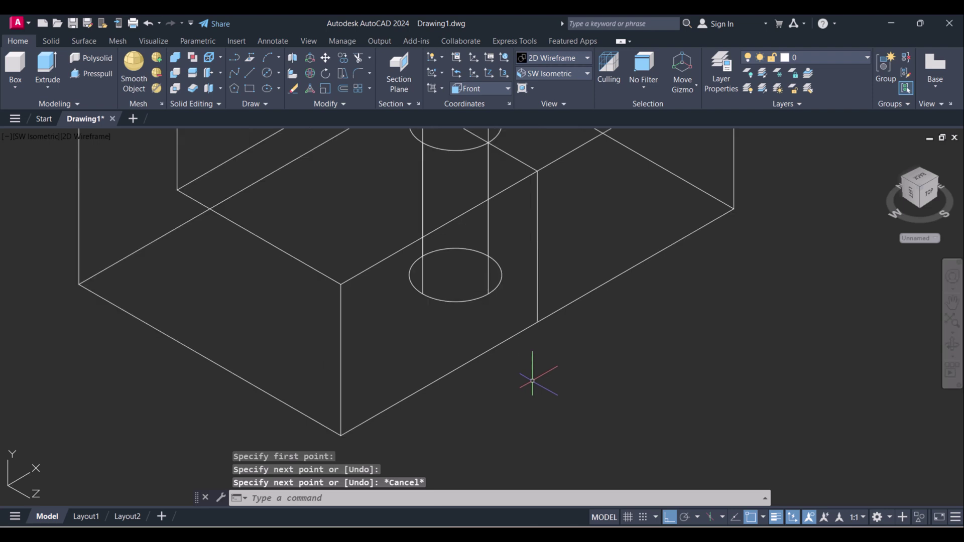
- Sketch the slot outline on the base face: 20 along the edge, 10 up, 40 across, then closed
type("l")
key("Return")
left_click(551, 316)
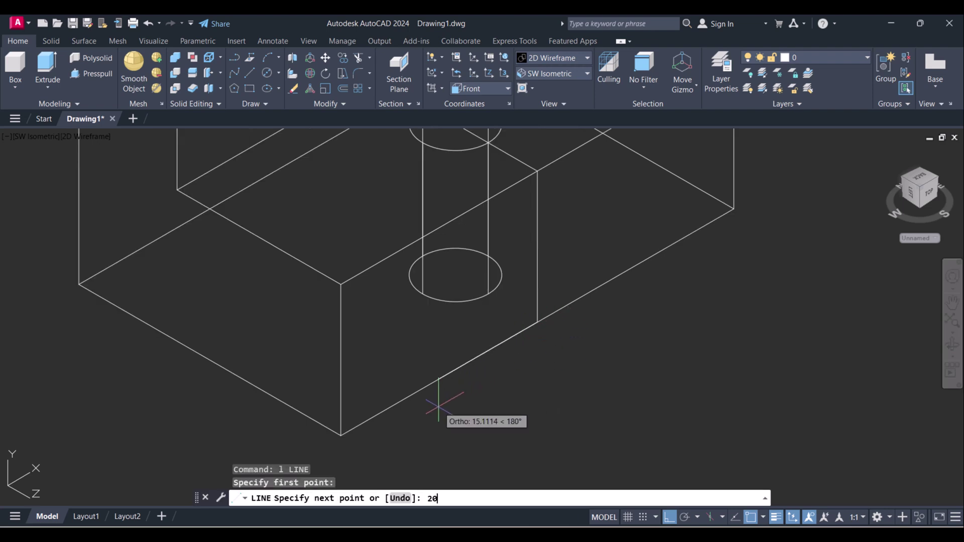
key("Return")
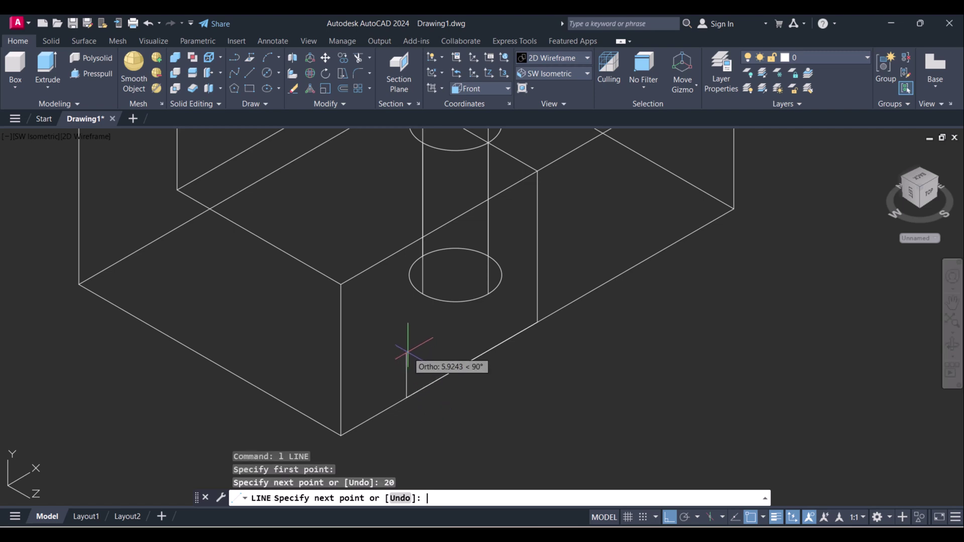
key("Return")
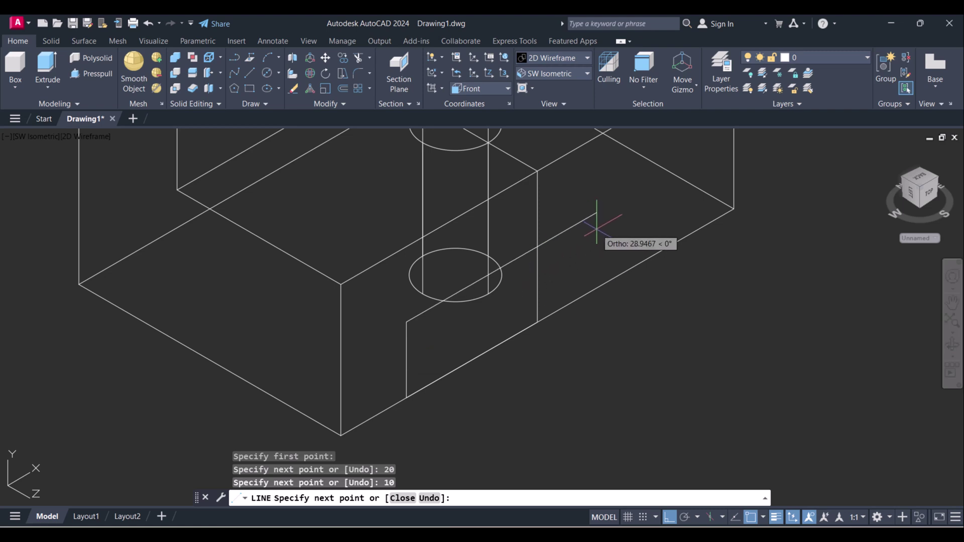
key("Return")
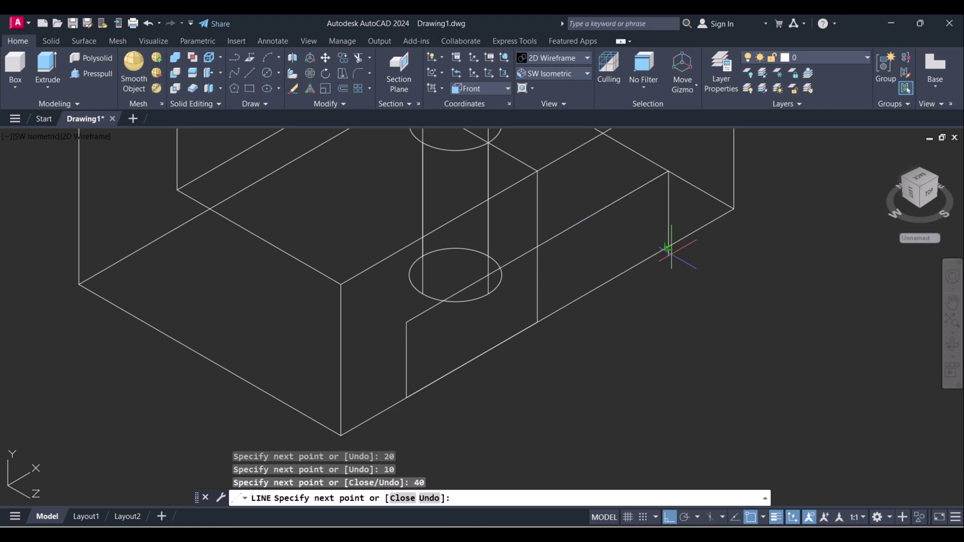
left_click(668, 246)
left_click(406, 398)
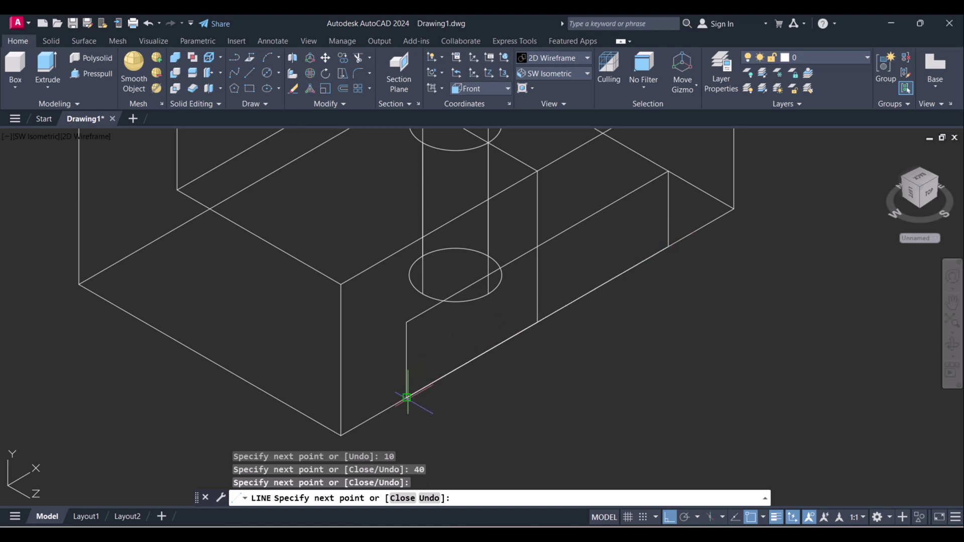
key("Escape")
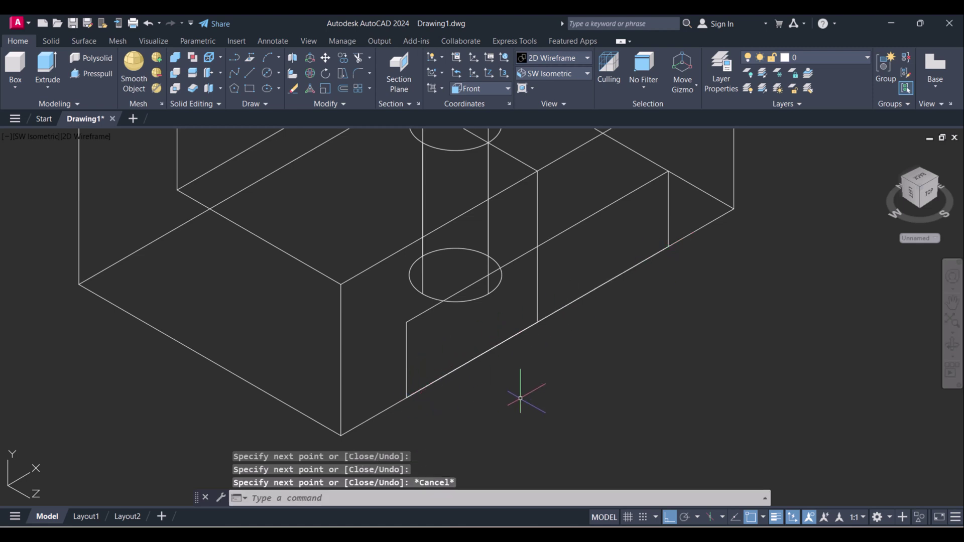
- Pan the drawing left to frame the slot outline
middle_click_drag(525, 387, 485, 396)
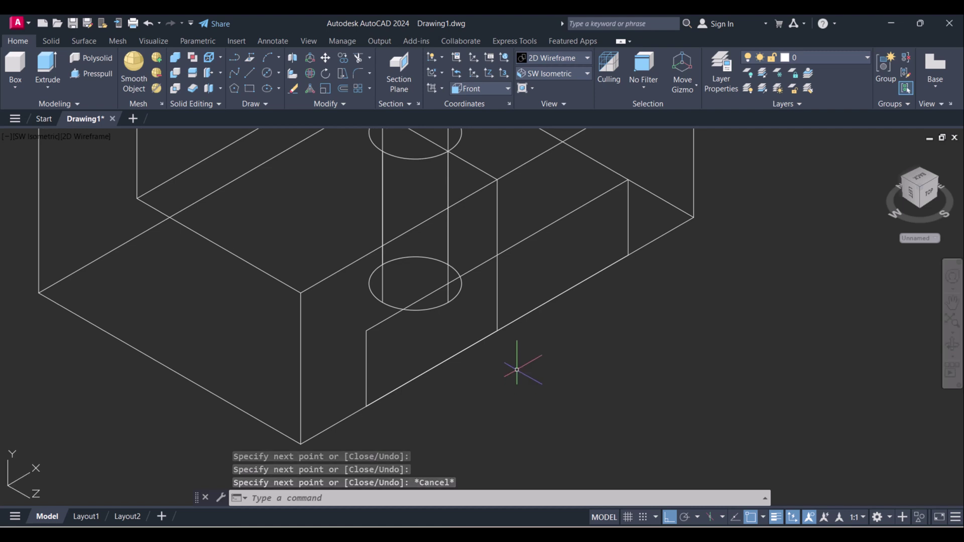
middle_click_drag(548, 333, 512, 345)
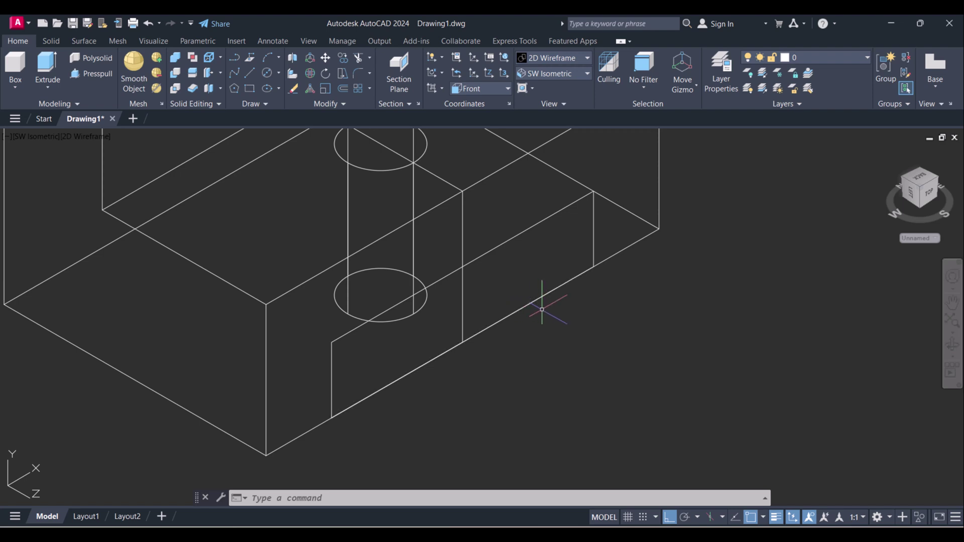
middle_click_drag(542, 305, 539, 304)
key("Escape")
key("Escape")
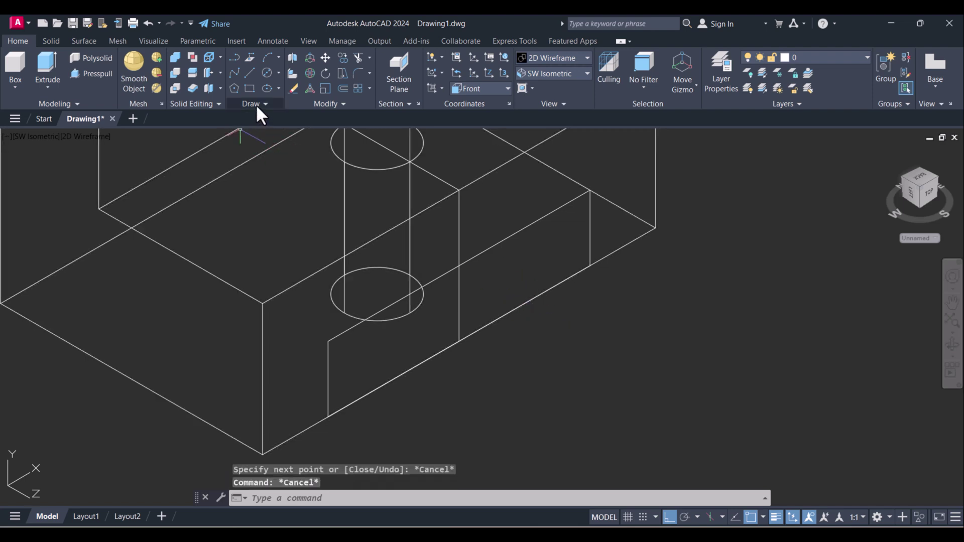
left_click(256, 106)
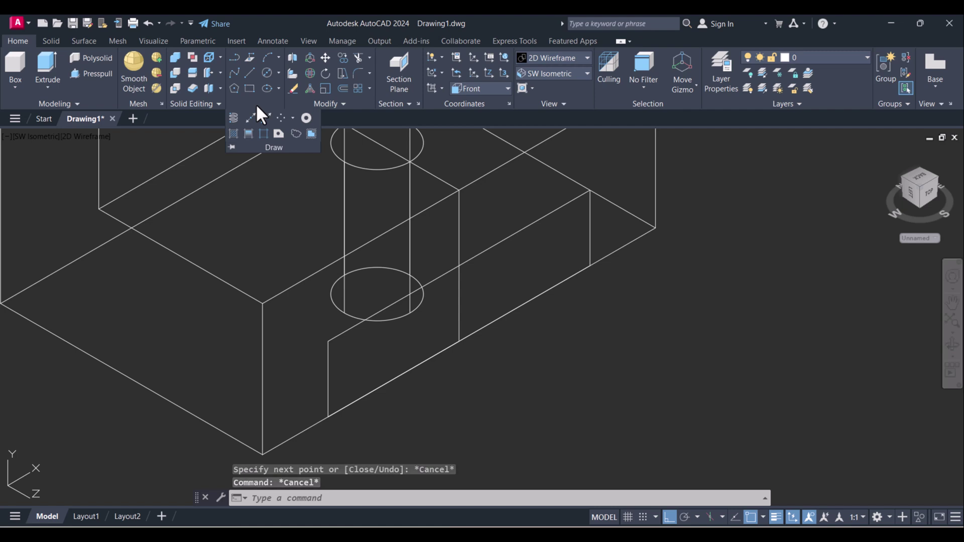
- Convert the slot outline lines, including the right side and upper slanted line, into one region
left_click(278, 135)
left_click(275, 217)
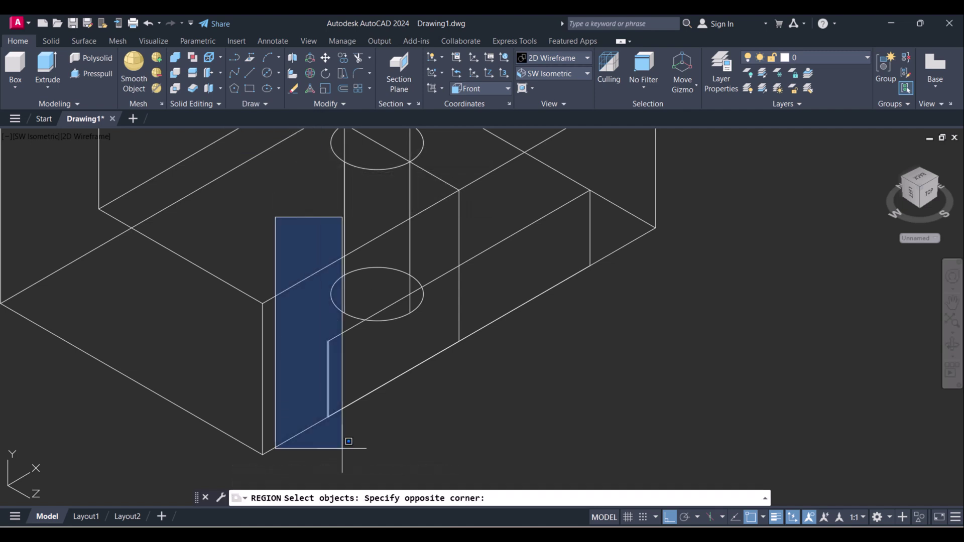
left_click(643, 438)
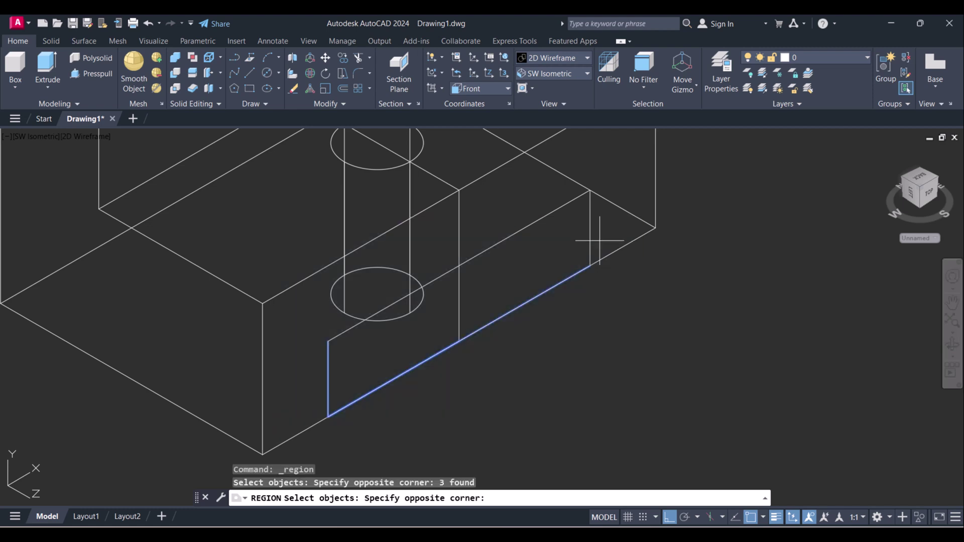
left_click(574, 227)
left_click(559, 217)
left_click(527, 191)
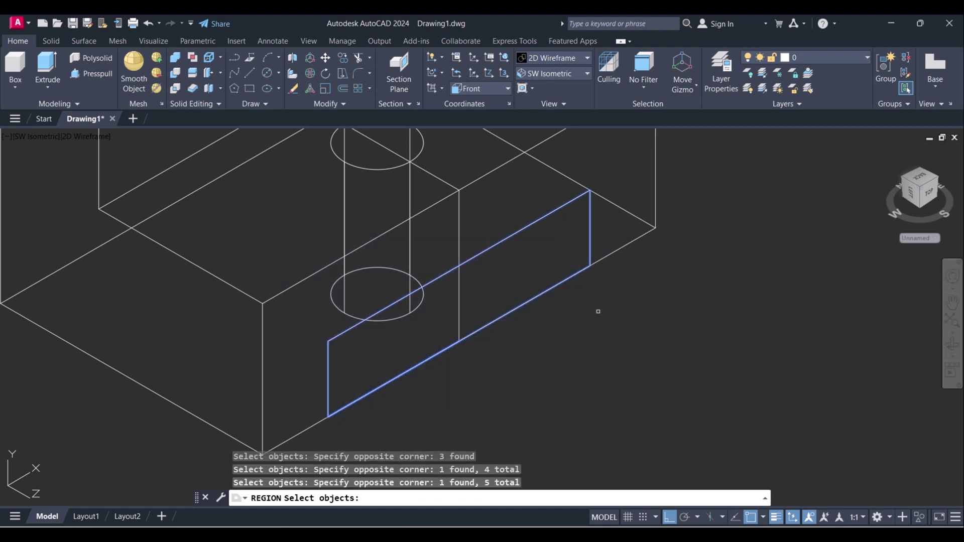
key("Return")
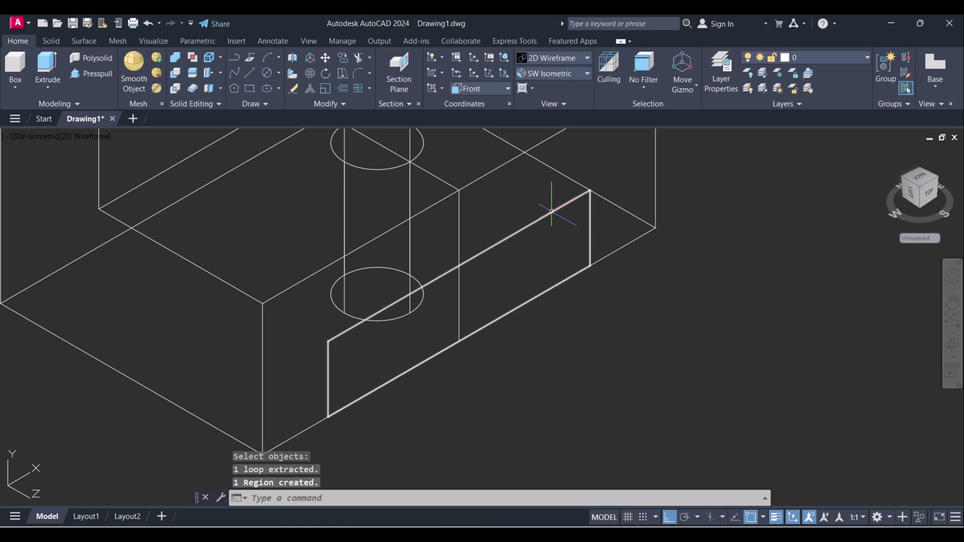
left_click(552, 211)
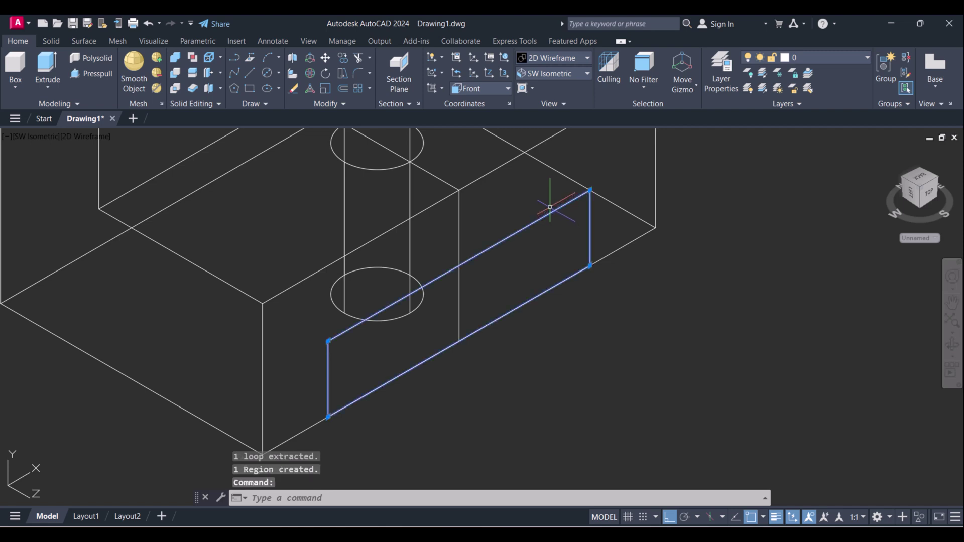
key("Escape")
- Pick the slot region for an extrusion, then cancel the extrusion
scroll(593, 279, "down", 2)
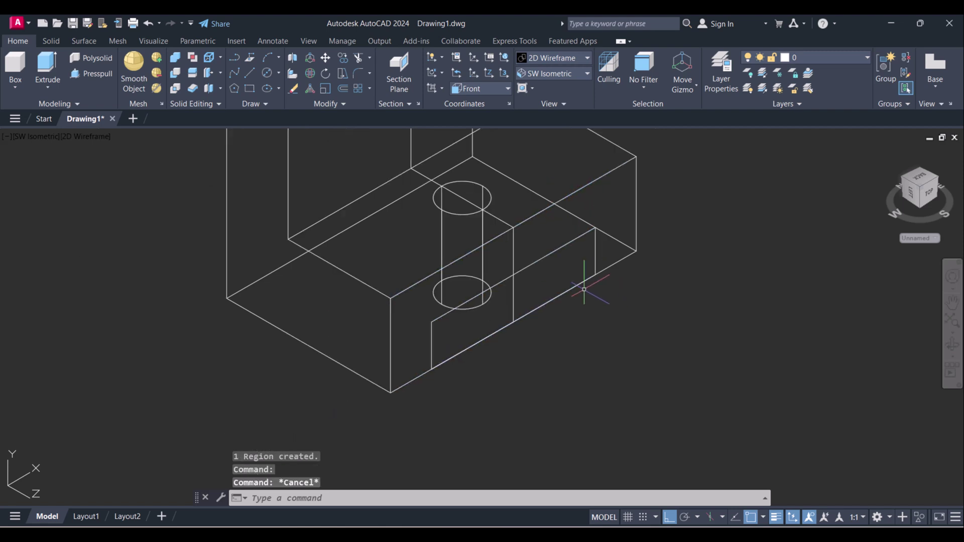
left_click(42, 64)
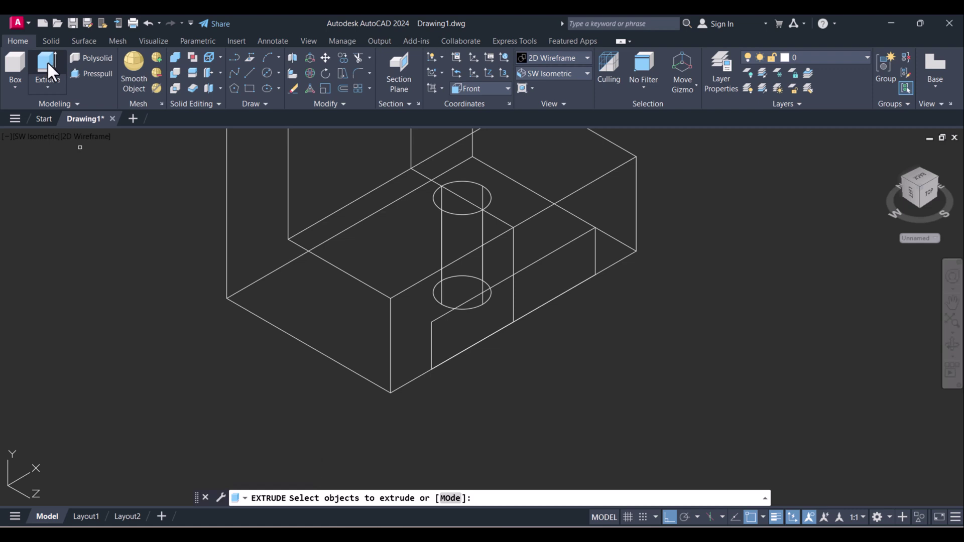
left_click(557, 250)
right_click(616, 320)
left_click(625, 326)
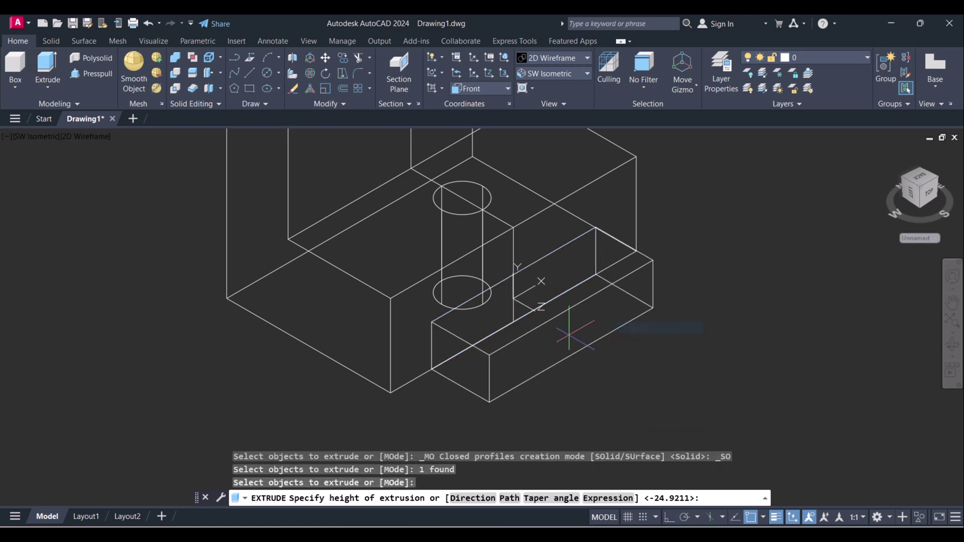
key("Escape")
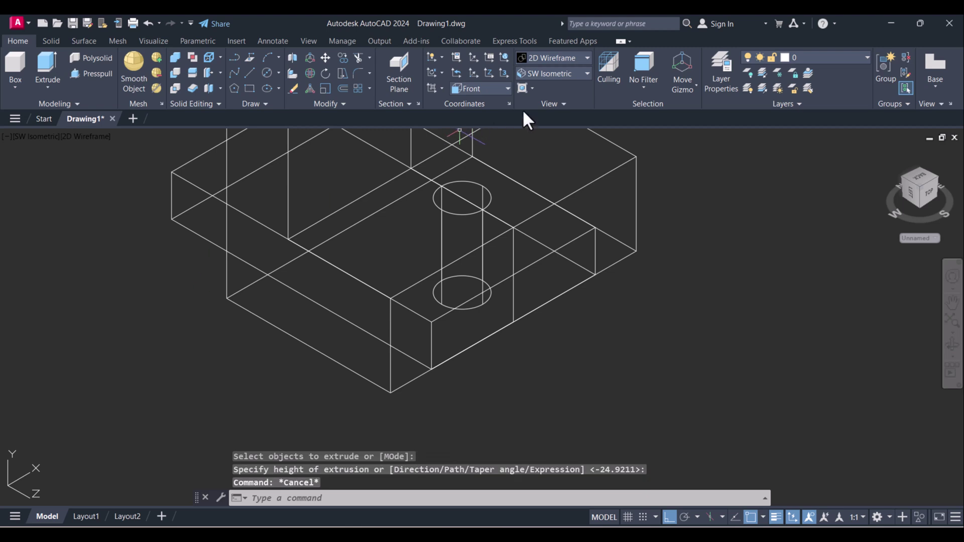
- Shade the model in Conceptual style and orbit to a new viewpoint
left_click(548, 61)
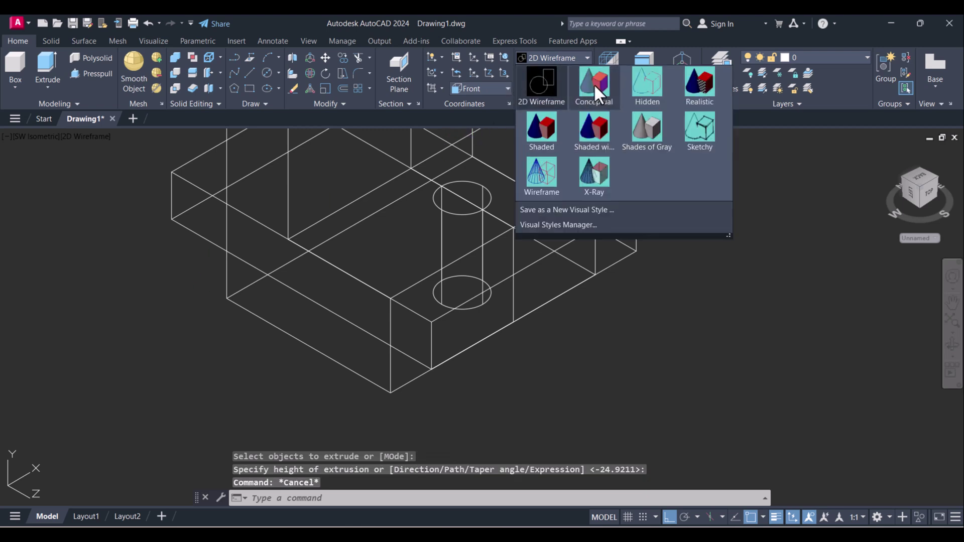
left_click(594, 84)
middle_click_drag(577, 319, 475, 374, "shift")
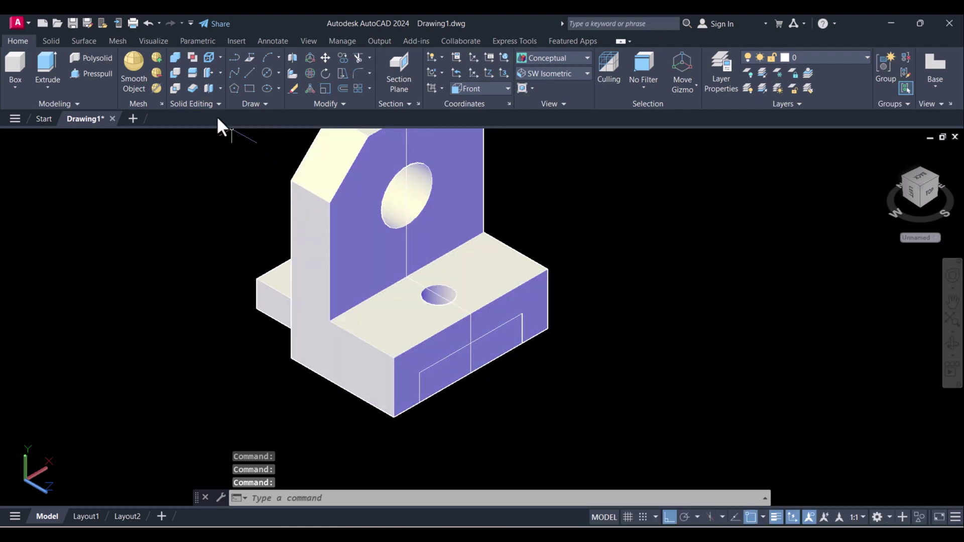
- Subtract the small box from the bracket to cut the base slot, then orbit to inspect it
left_click(174, 72)
left_click(327, 277)
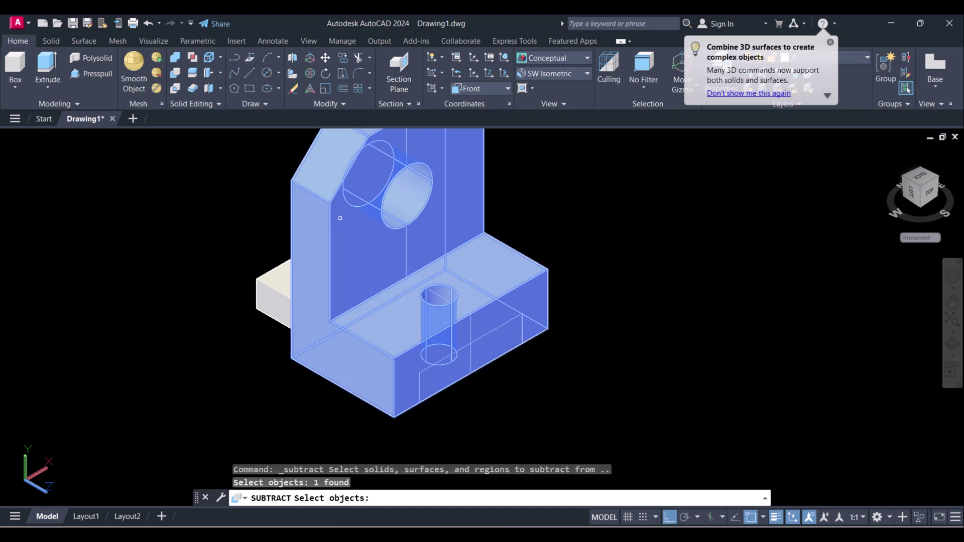
key("Return")
left_click(273, 281)
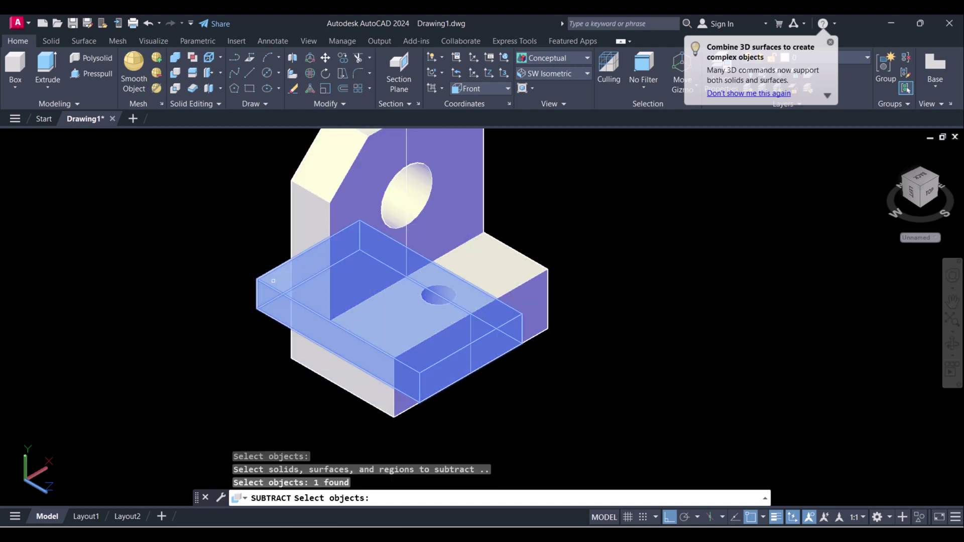
key("Return")
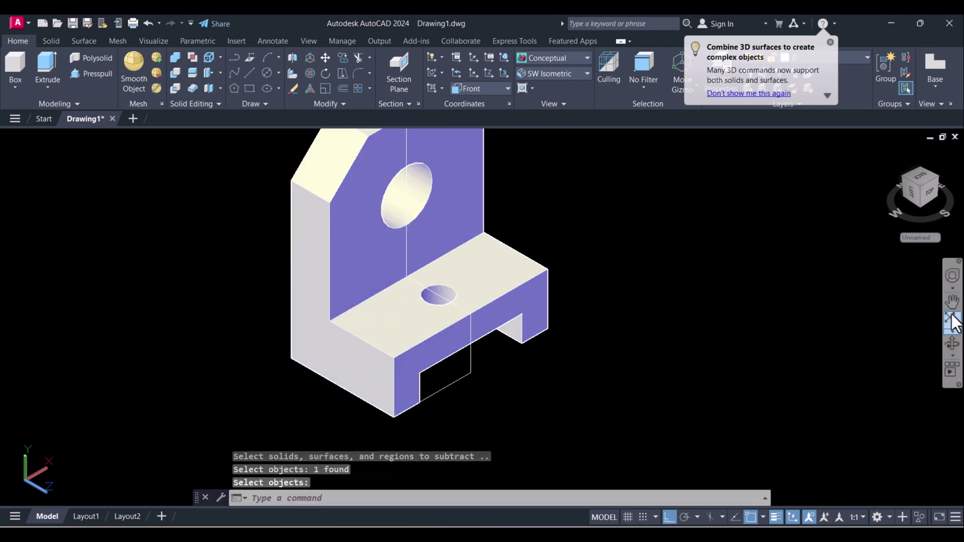
left_click(952, 343)
left_click_drag(473, 335, 431, 323)
- Select the loose lines left near the slot and try to erase them
key("Escape")
type("e")
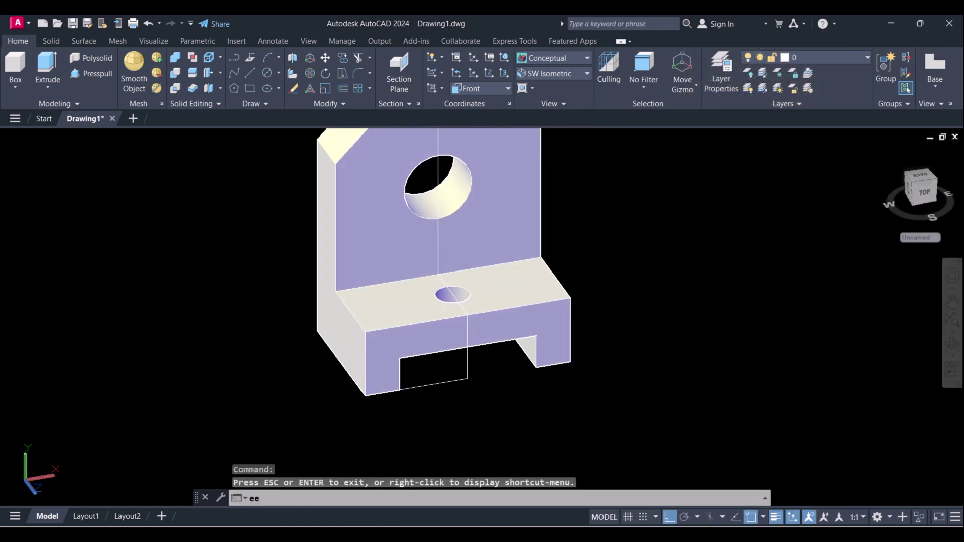
type("e")
key("Return")
left_click(462, 376)
left_click(460, 370)
key("Return")
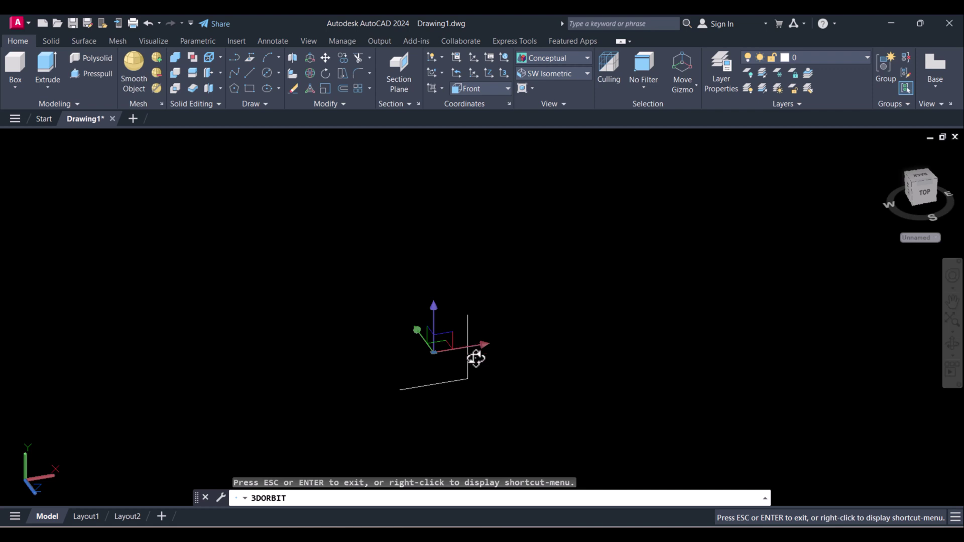
key("Escape")
key("Escape")
key("Escape")
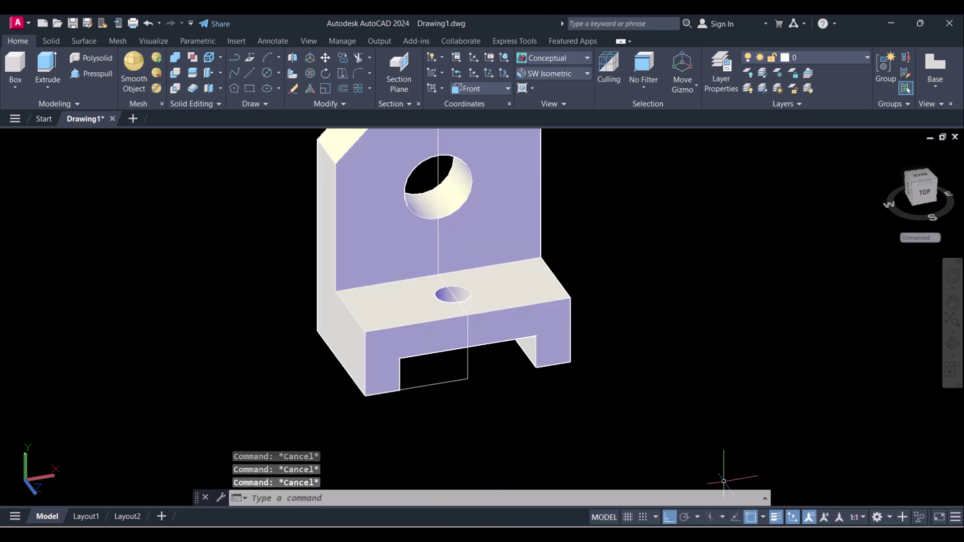
- Compare the model against the reference drawing in Photos, then return to AutoCAD
key("alt+Tab")
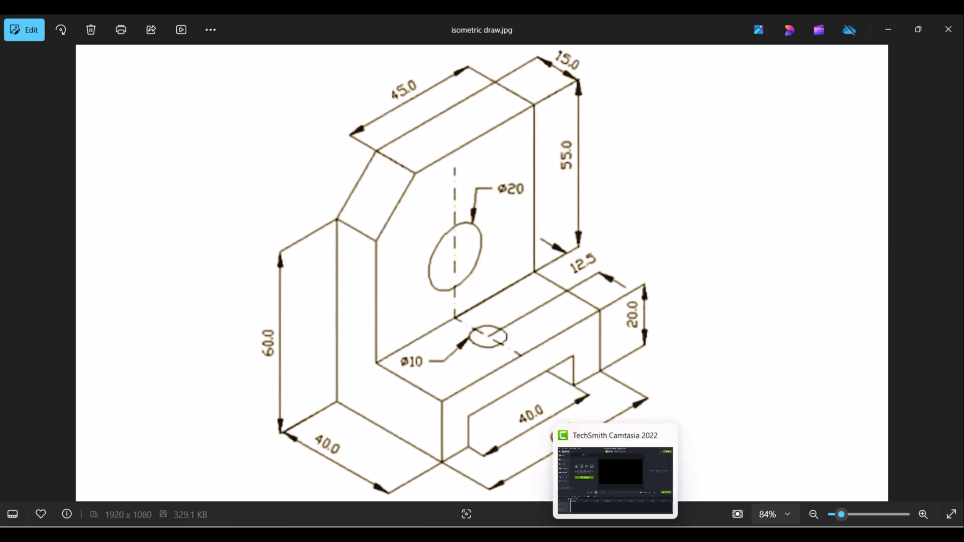
key("alt+Tab")
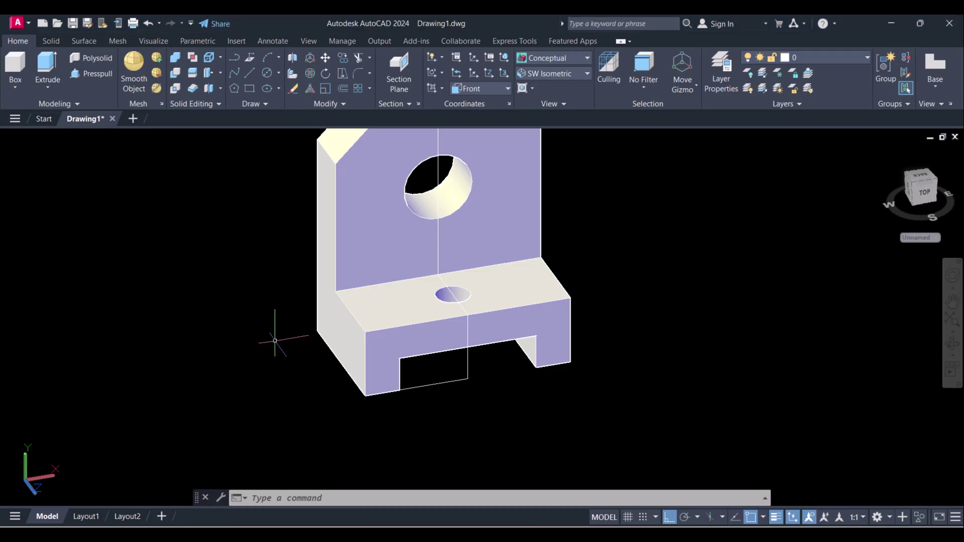
key("Escape")
- Apply SW Isometric and move the bracket solid off to the right
left_click(556, 74)
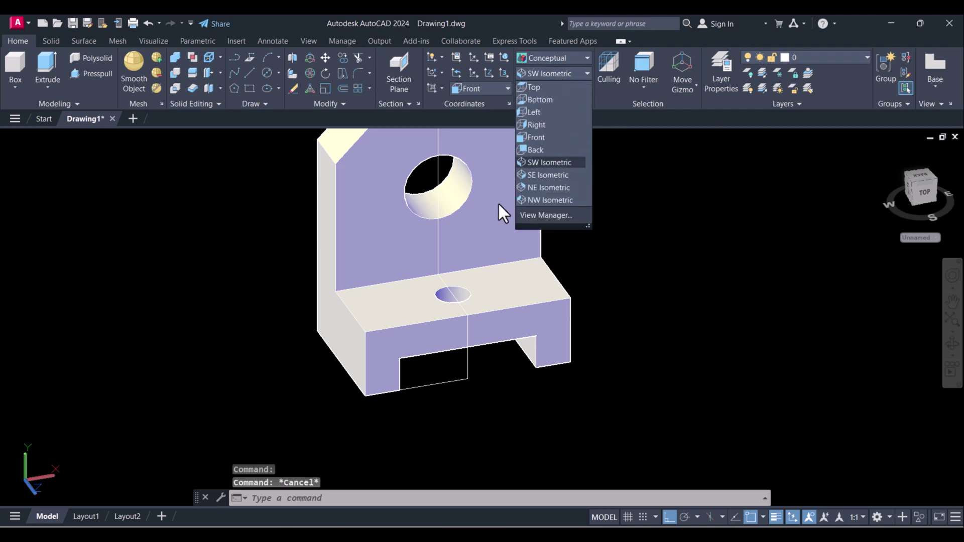
left_click(550, 162)
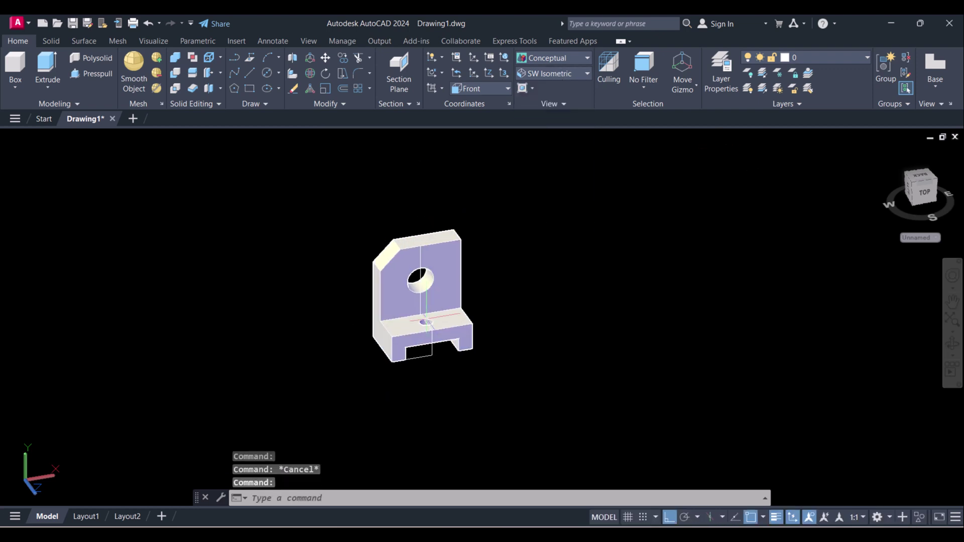
type("m")
key("Return")
scroll(536, 404, "up", 3)
left_click(536, 404)
left_click(452, 252)
key("Return")
left_click(475, 274)
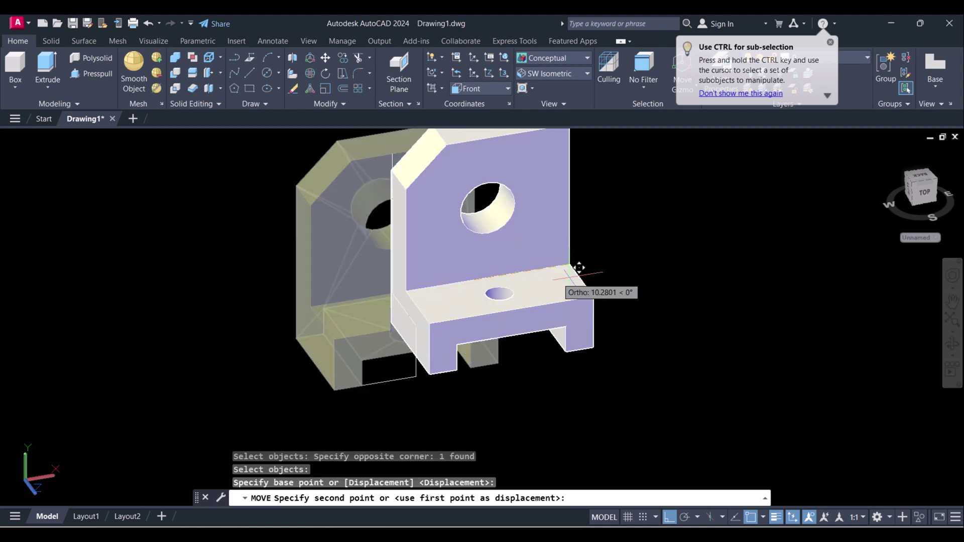
left_click(749, 239)
key("Escape")
key("Escape")
- Erase the stray leftover lines with a crossing window and reapply SW Isometric
type("e")
key("Return")
left_click(450, 399)
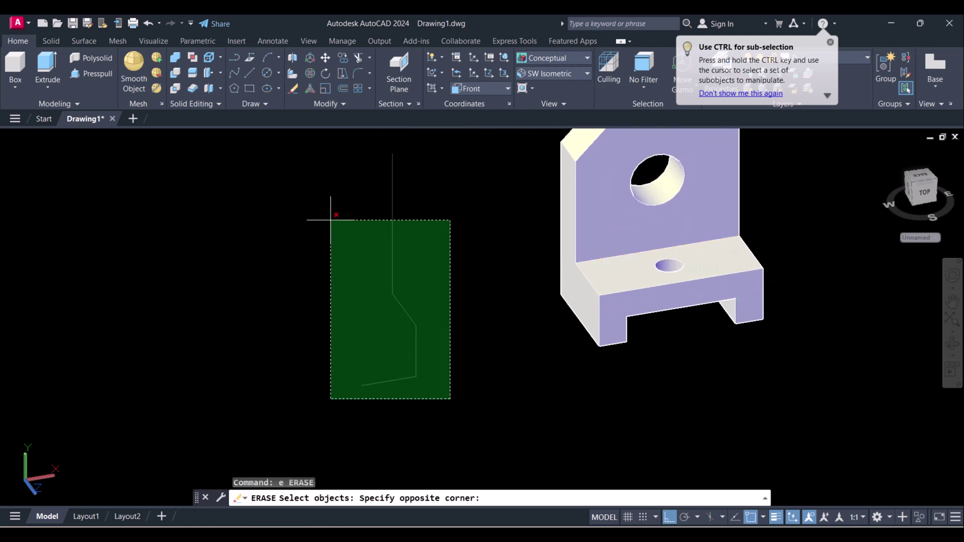
left_click(331, 219)
key("Return")
key("Escape")
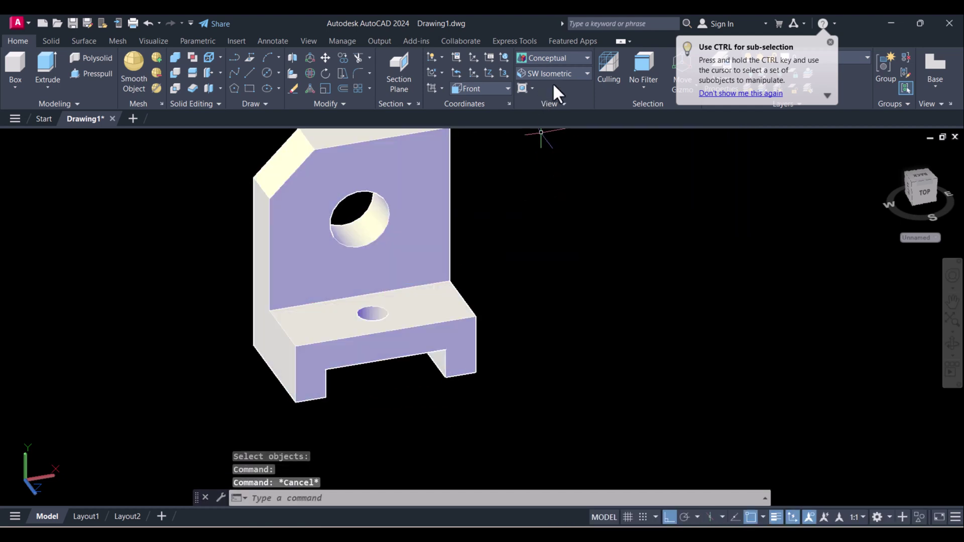
left_click(563, 73)
left_click(563, 162)
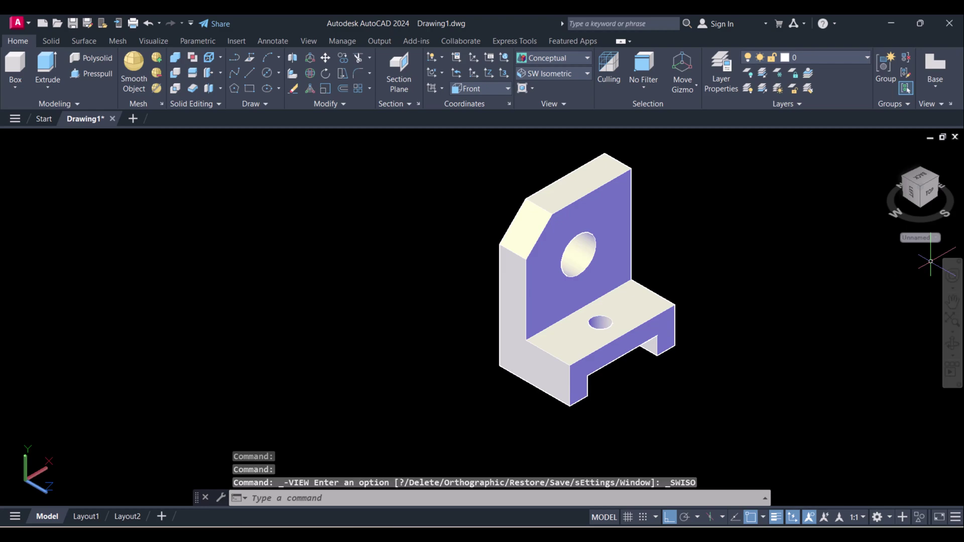
- Check the reference drawing again, then select the whole bracket solid
key("alt+Tab")
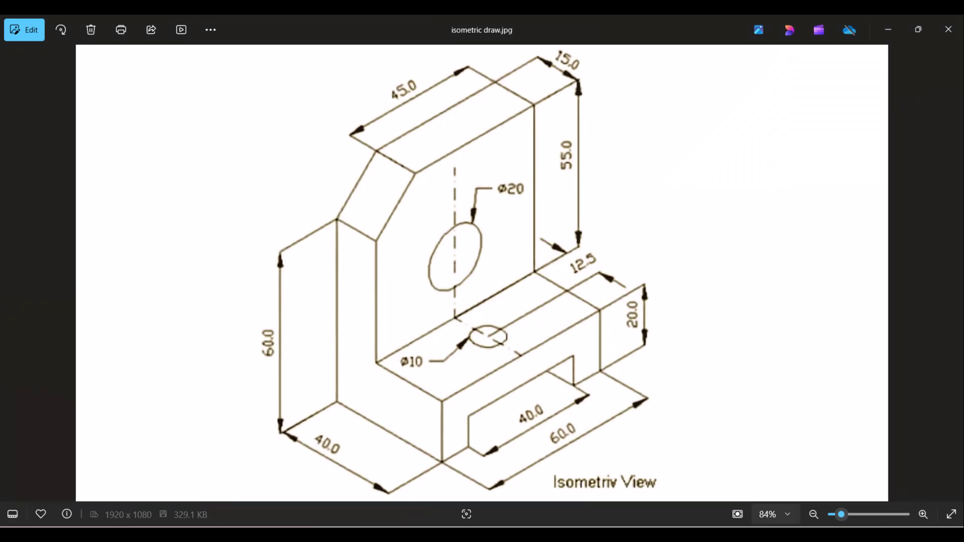
key("alt+Tab")
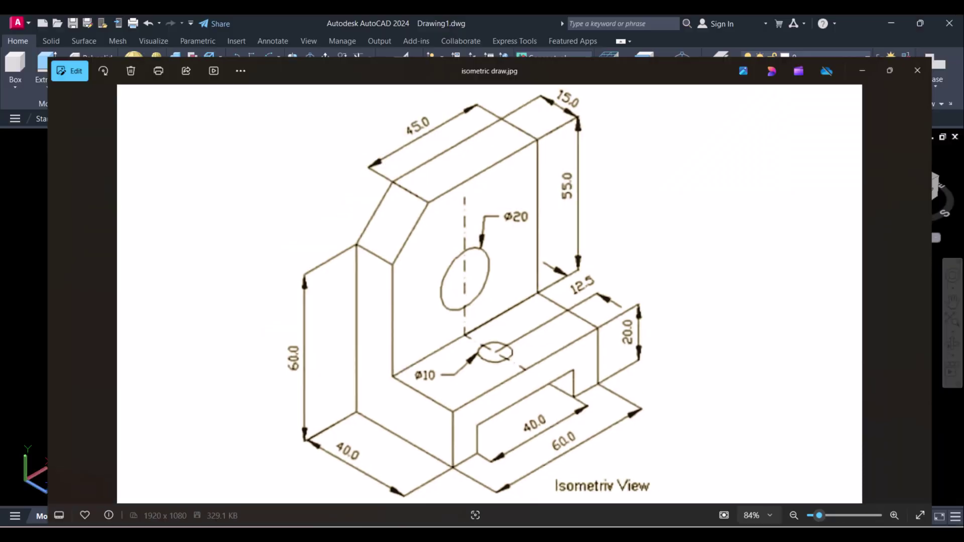
scroll(581, 281, "up", 2)
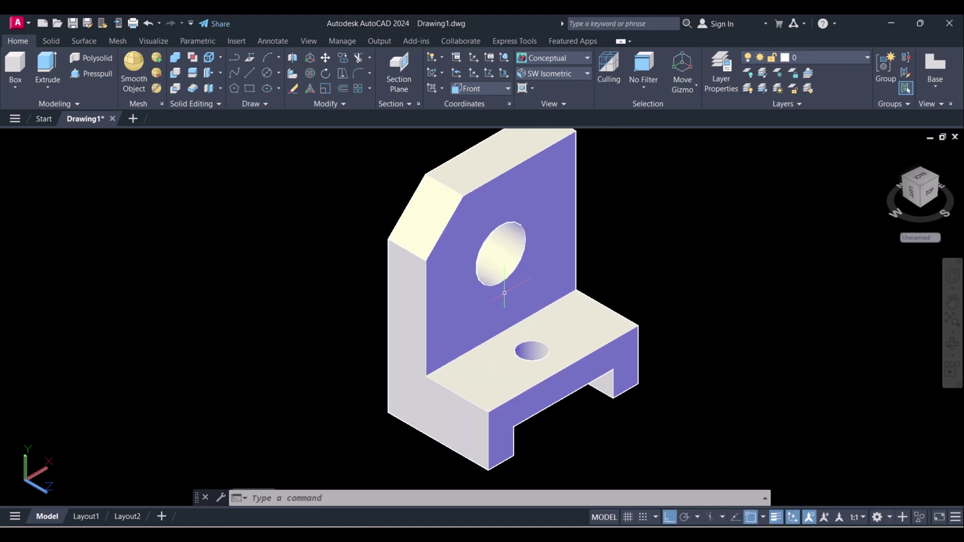
left_click(705, 394)
left_click(552, 132)
- Set the bracket solid's colour to Yellow in the Properties palette (CH)
key("Escape")
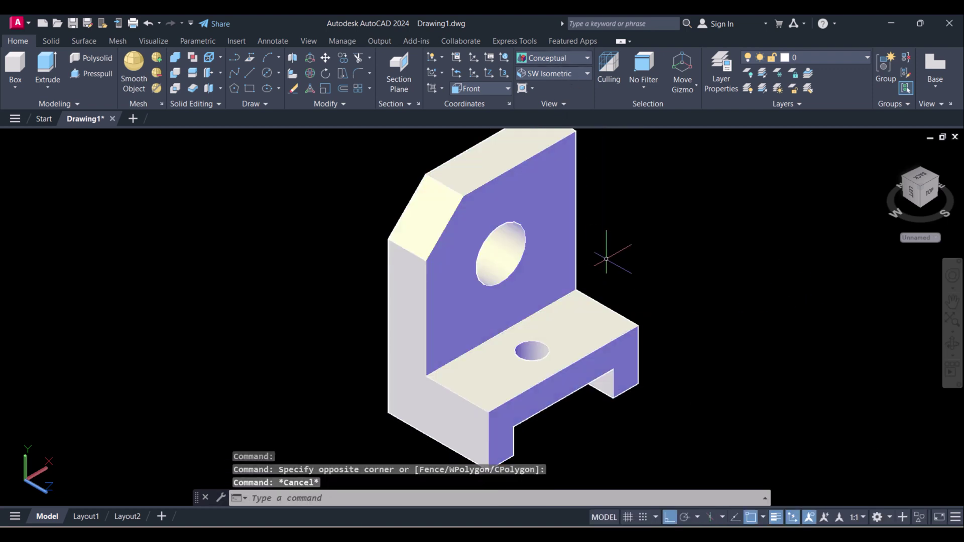
type("ch")
key("Return")
left_click(693, 374)
left_click(527, 299)
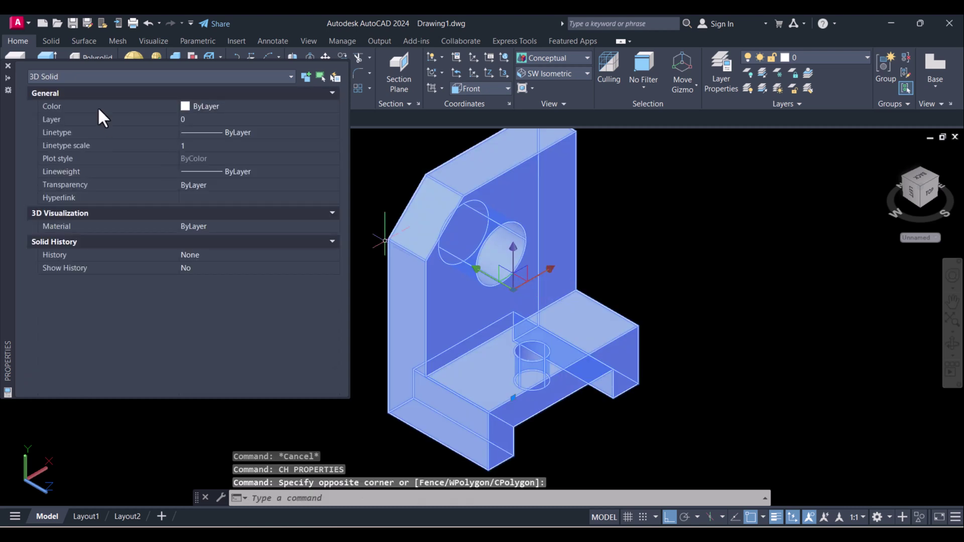
left_click(197, 106)
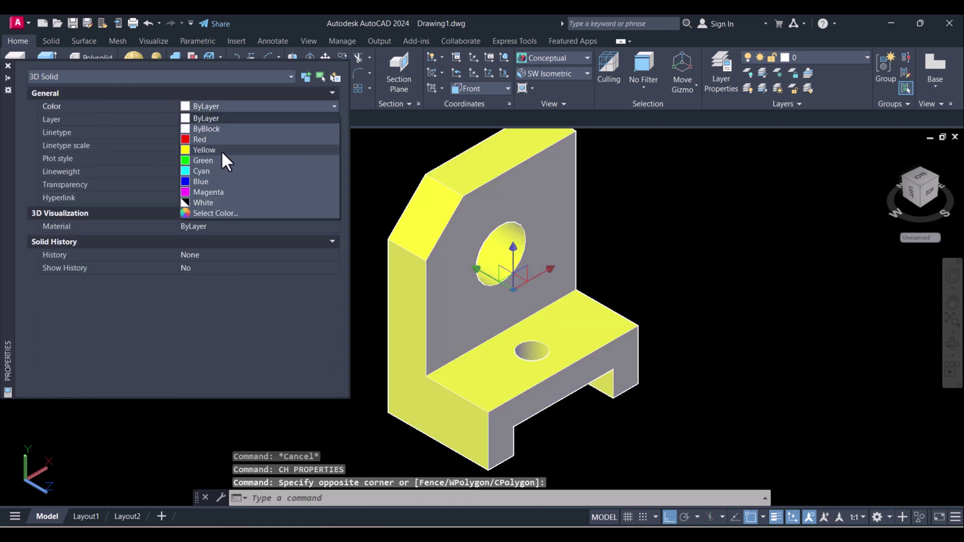
left_click(221, 150)
left_click(564, 57)
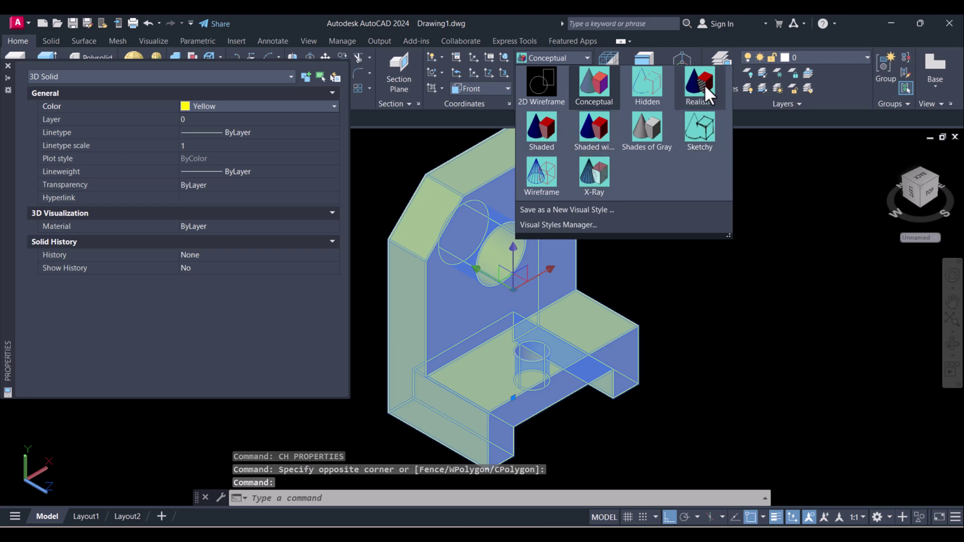
key("Escape")
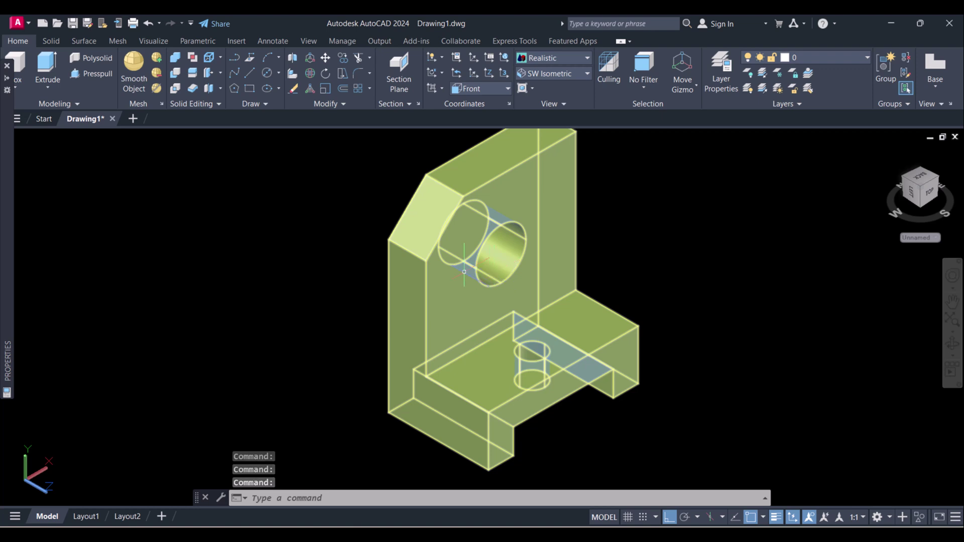
- Switch the yellow bracket to the Hidden visual style from the Visual Styles gallery
left_click(550, 58)
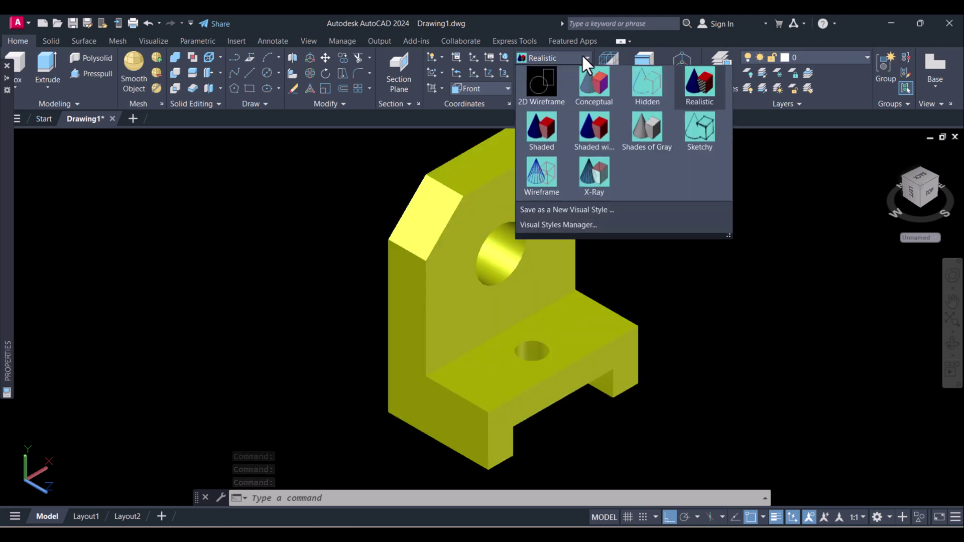
key("Escape")
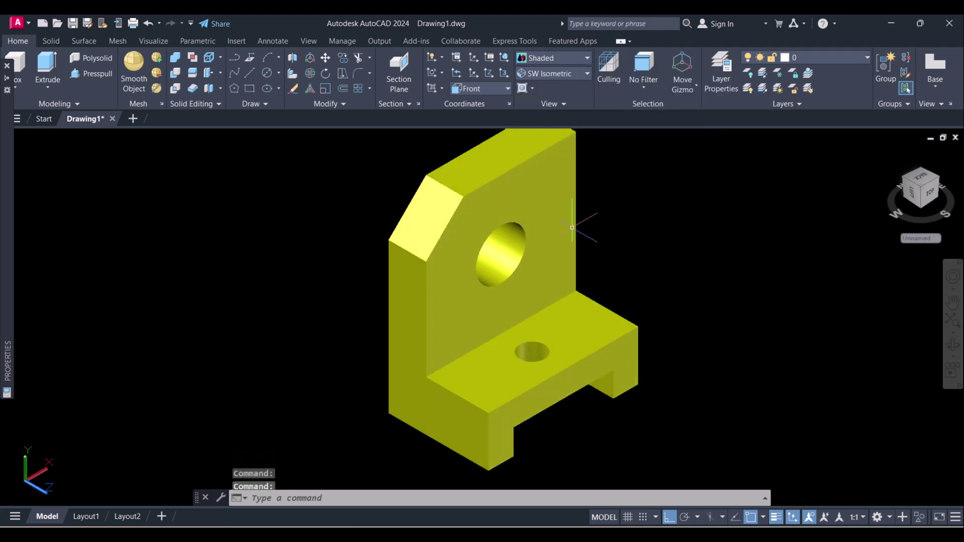
left_click(564, 56)
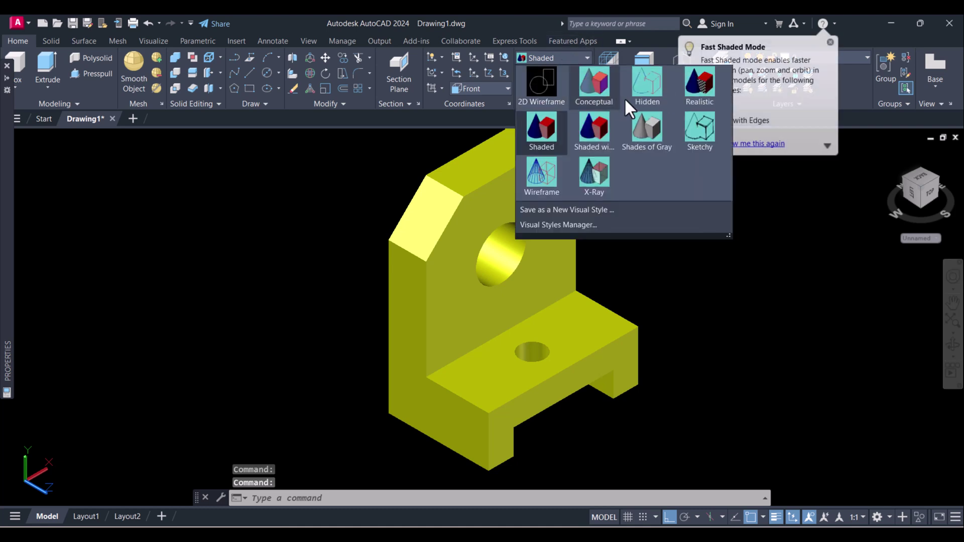
left_click(648, 86)
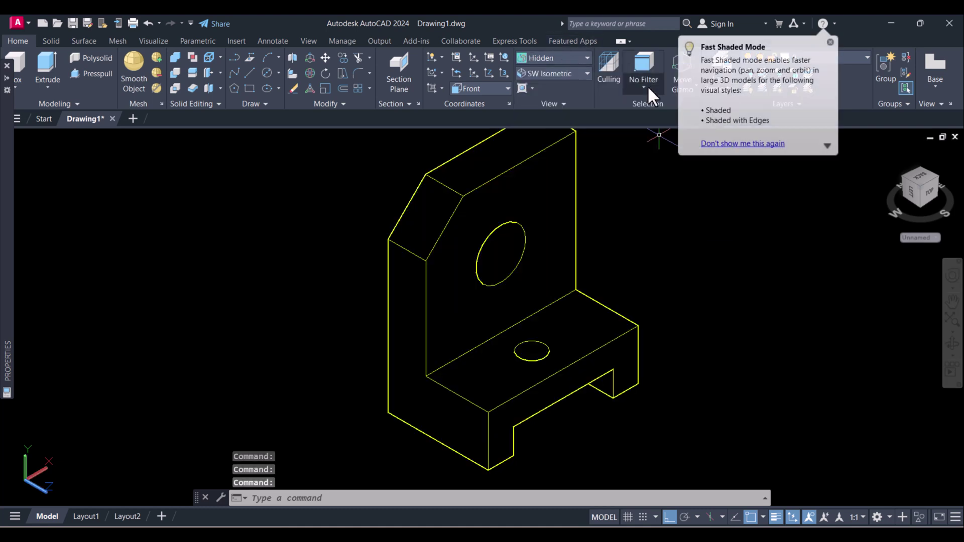
- Compare the hidden-line bracket with the reference drawing, then pan and zoom to frame it
middle_click_drag(578, 302, 429, 320)
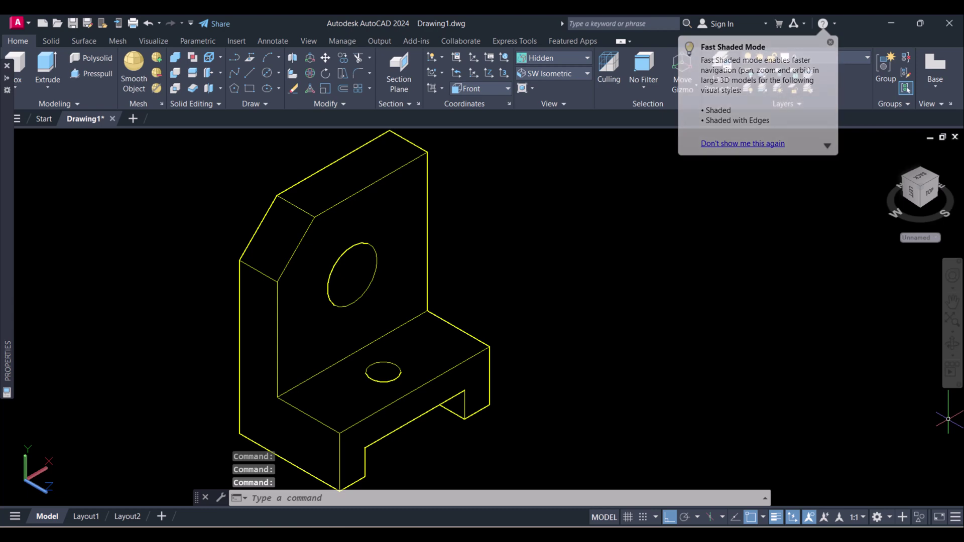
key("alt+Tab")
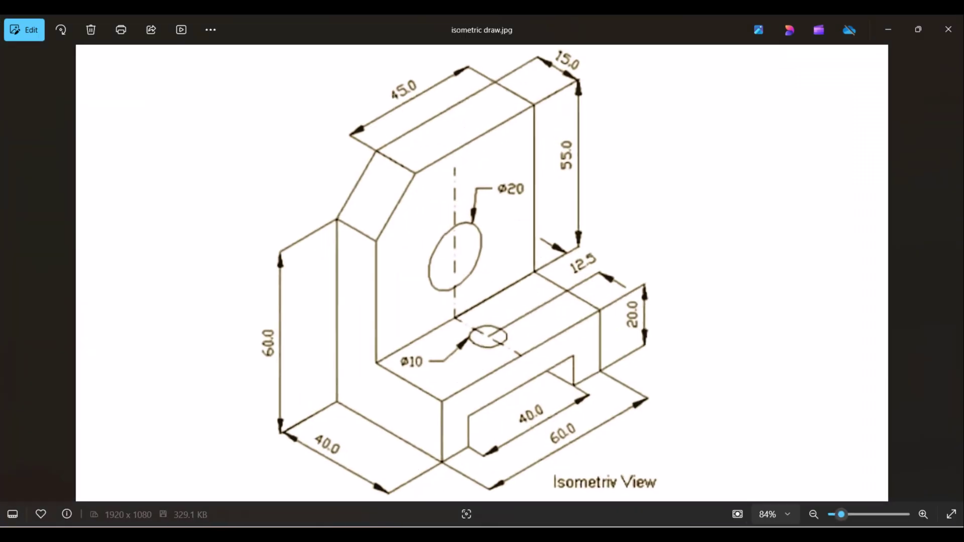
key("alt+Tab")
middle_click_drag(404, 351, 462, 338)
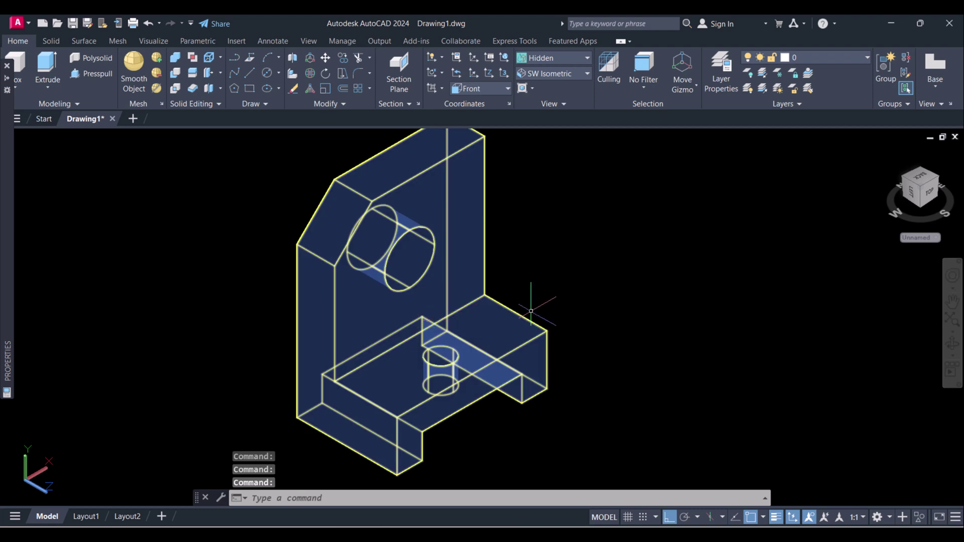
middle_click_drag(530, 312, 495, 301)
scroll(527, 306, "down", 3)
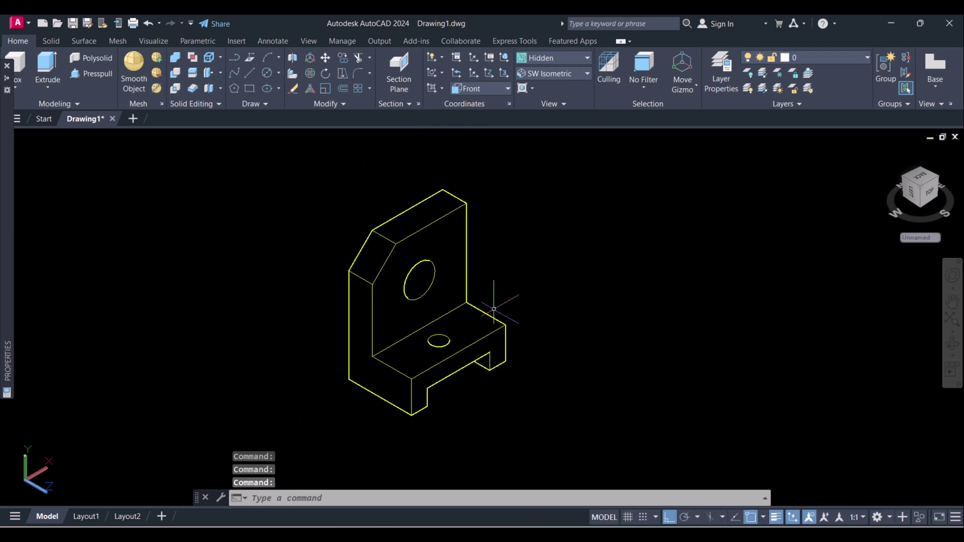